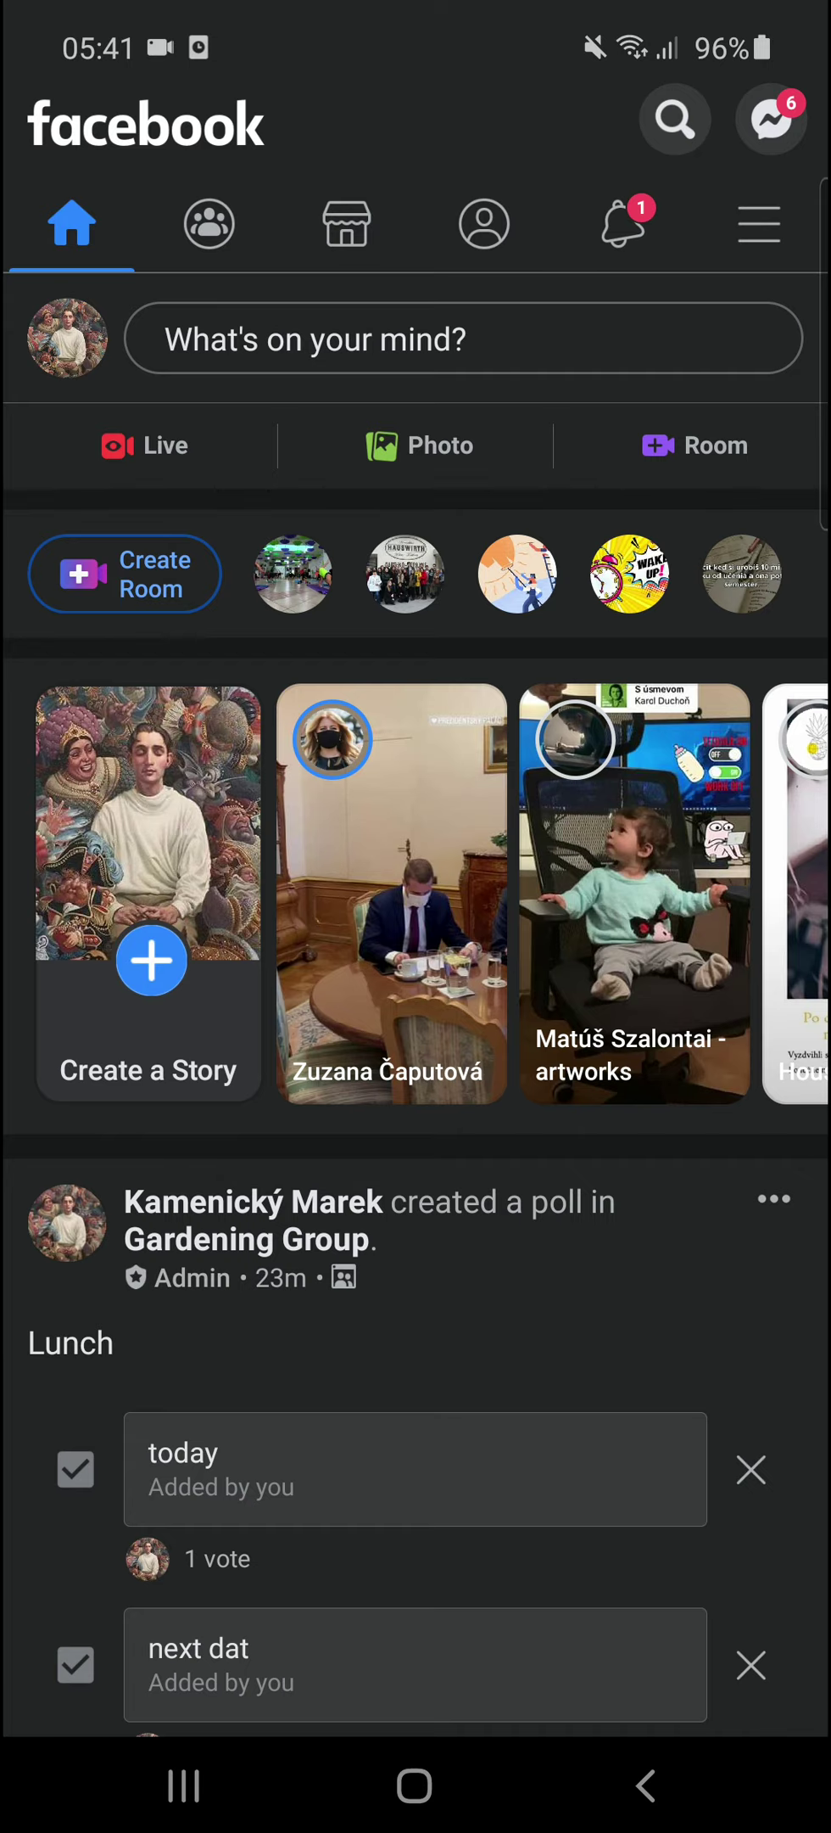
# From the Facebook menu, go to Pages and start creating a new Page
pyautogui.click(759, 224)
pyautogui.scroll(1, 415, 934)
pyautogui.scroll(-1, 415, 934)
pyautogui.scroll(1, 416, 933)
pyautogui.scroll(-1, 416, 933)
pyautogui.scroll(-1, 416, 933)
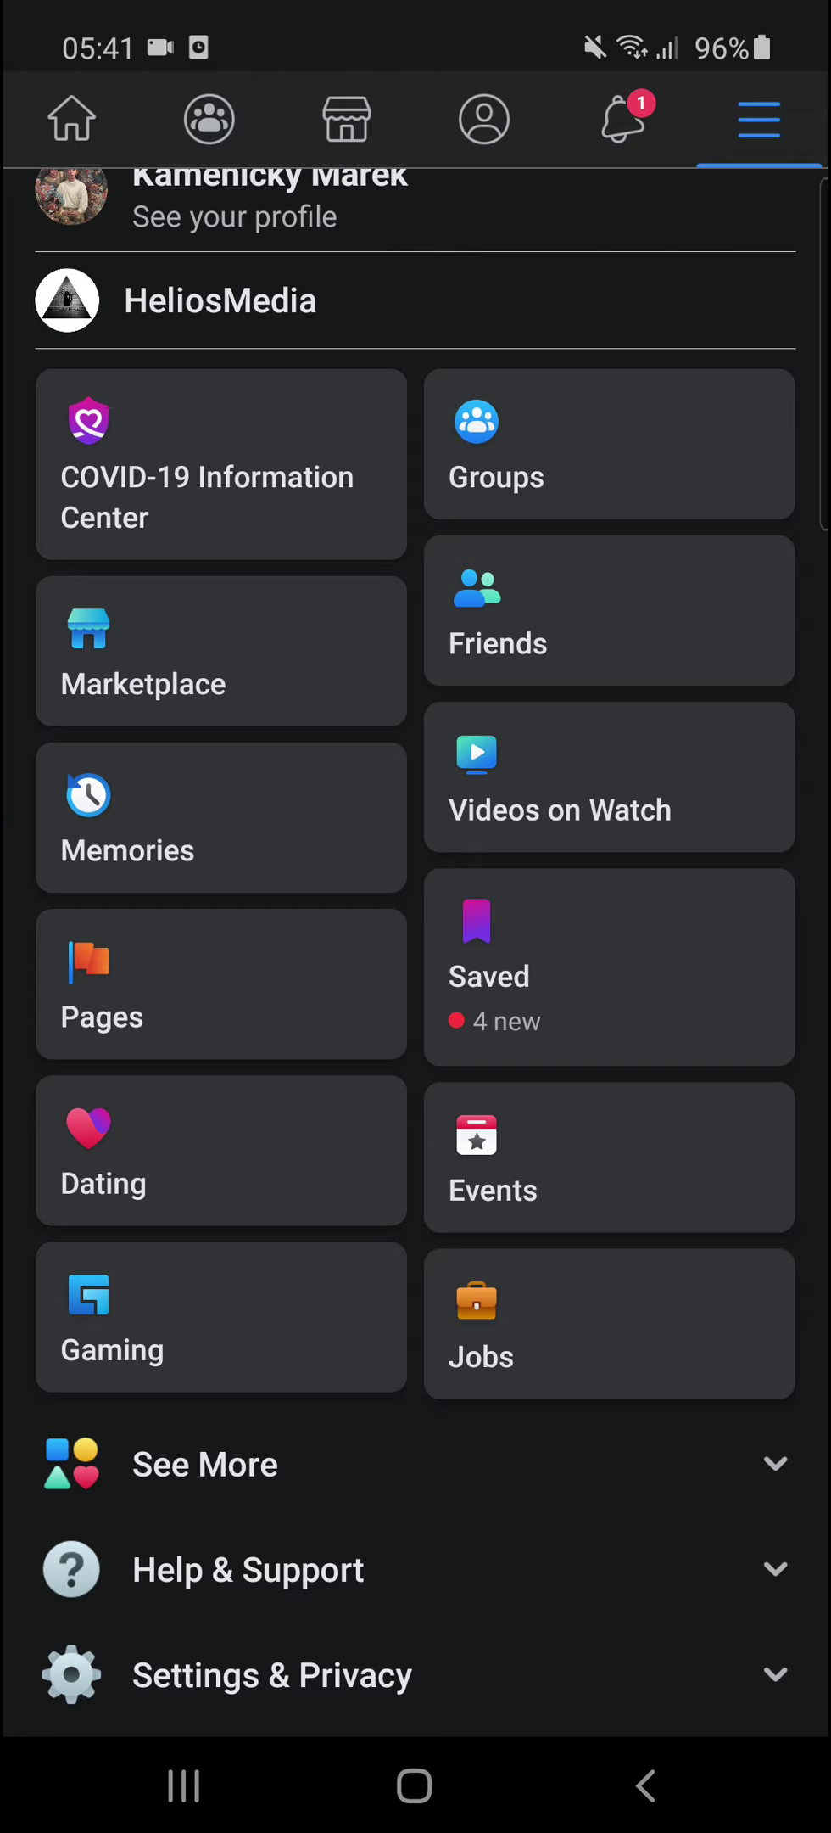
pyautogui.click(220, 984)
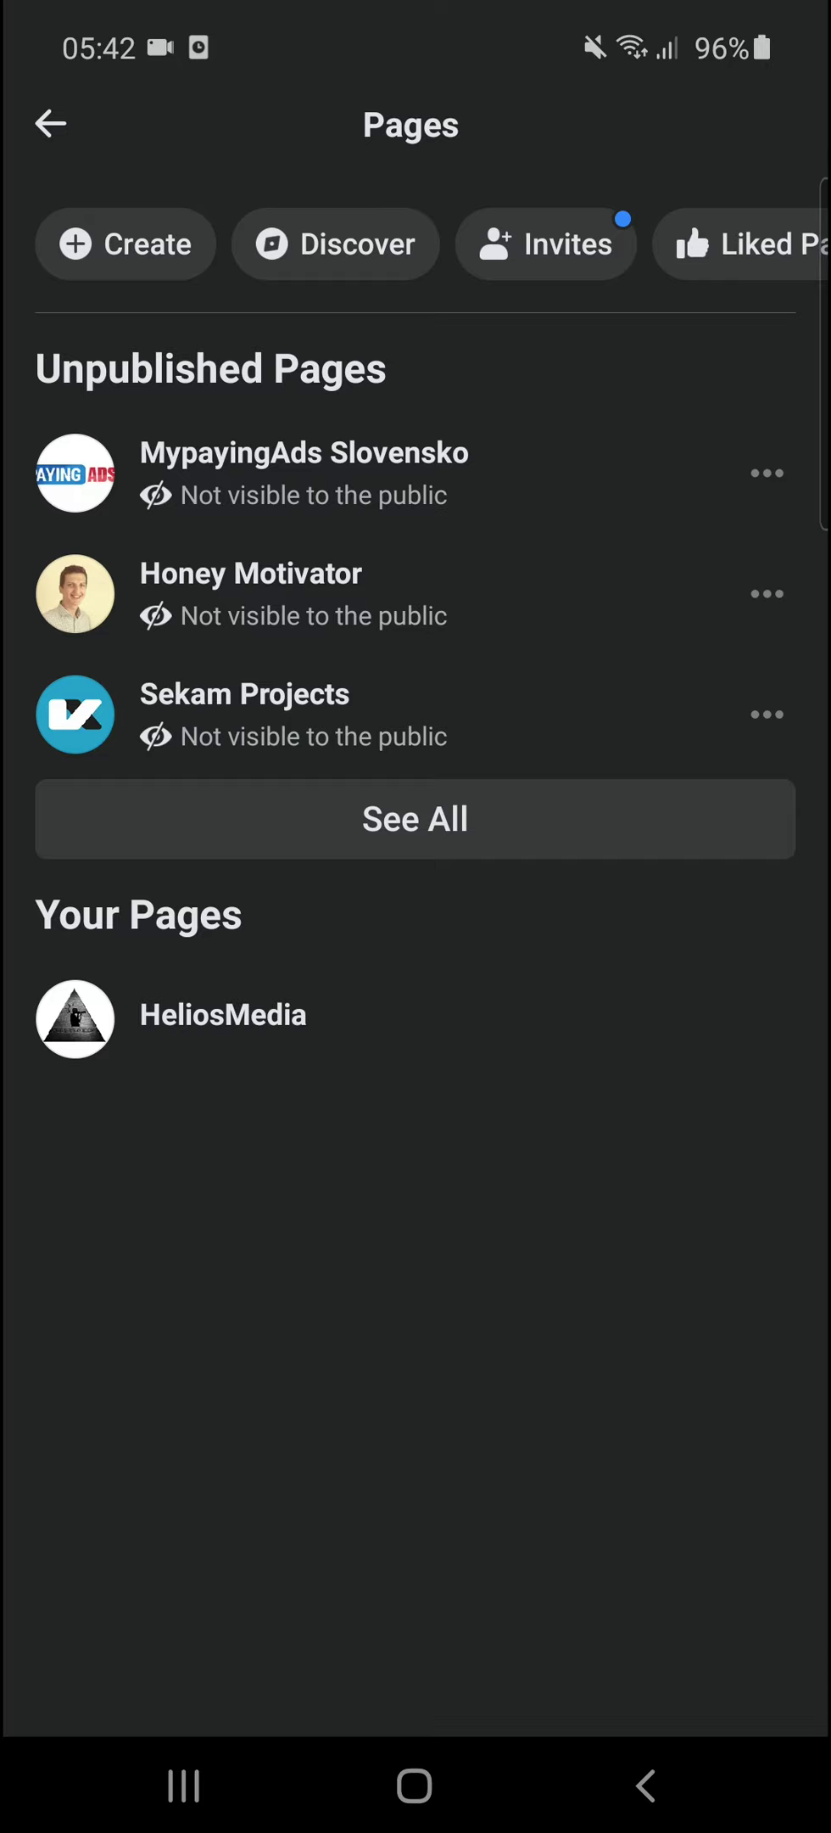
pyautogui.click(125, 244)
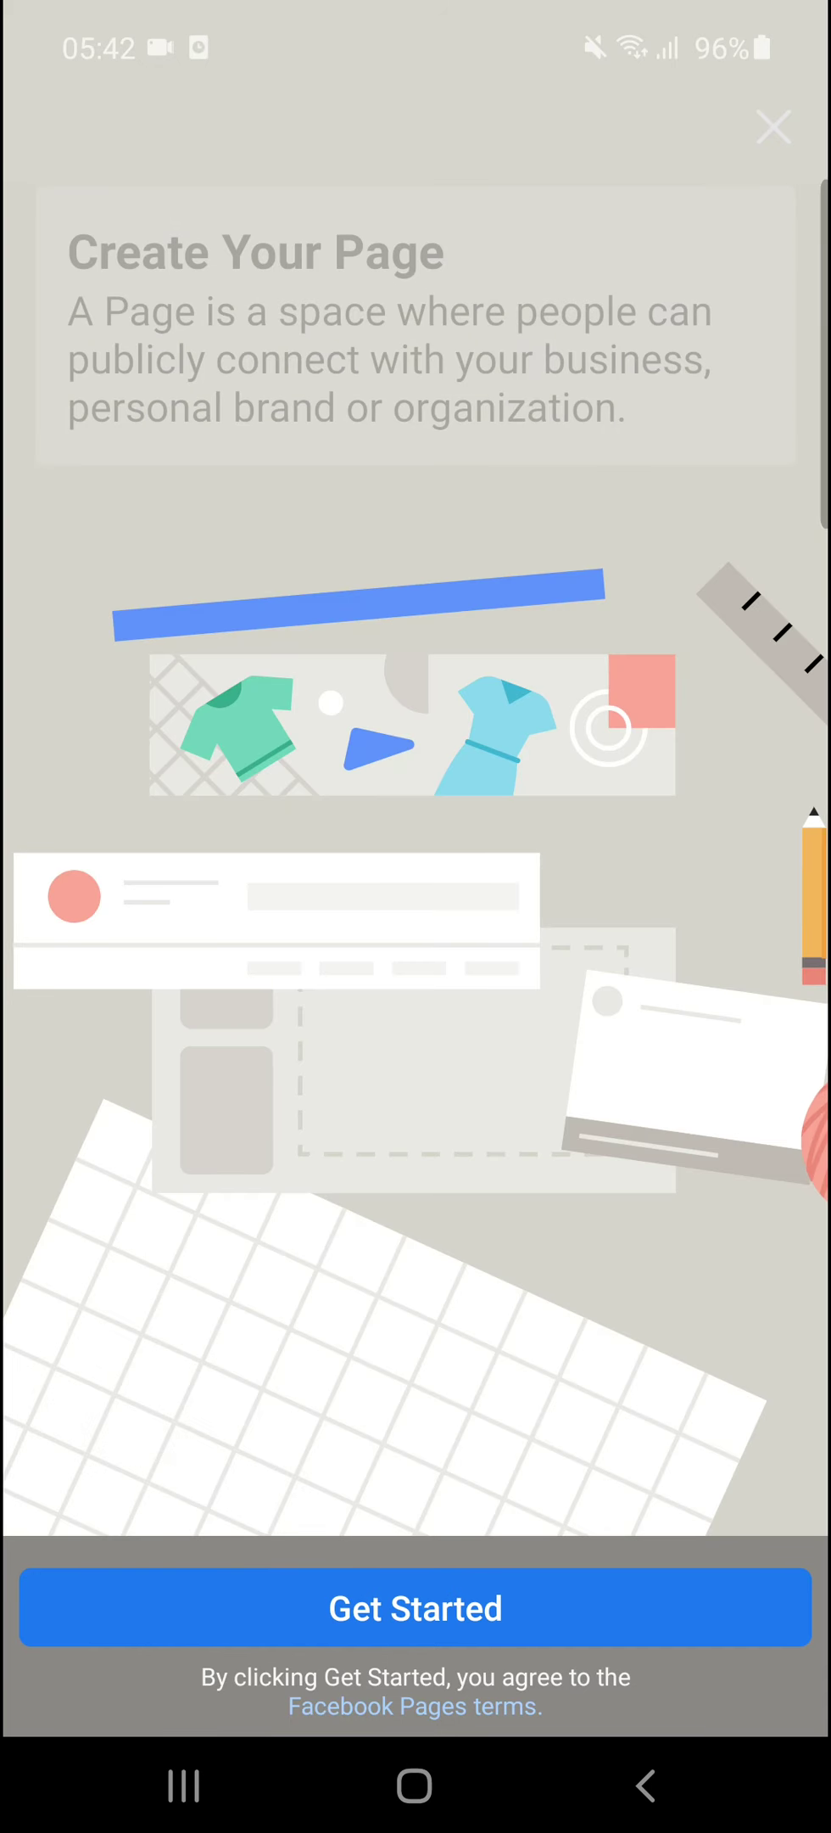
# Name the new Page 'Youtube group', correcting the typo
pyautogui.click(356, 1608)
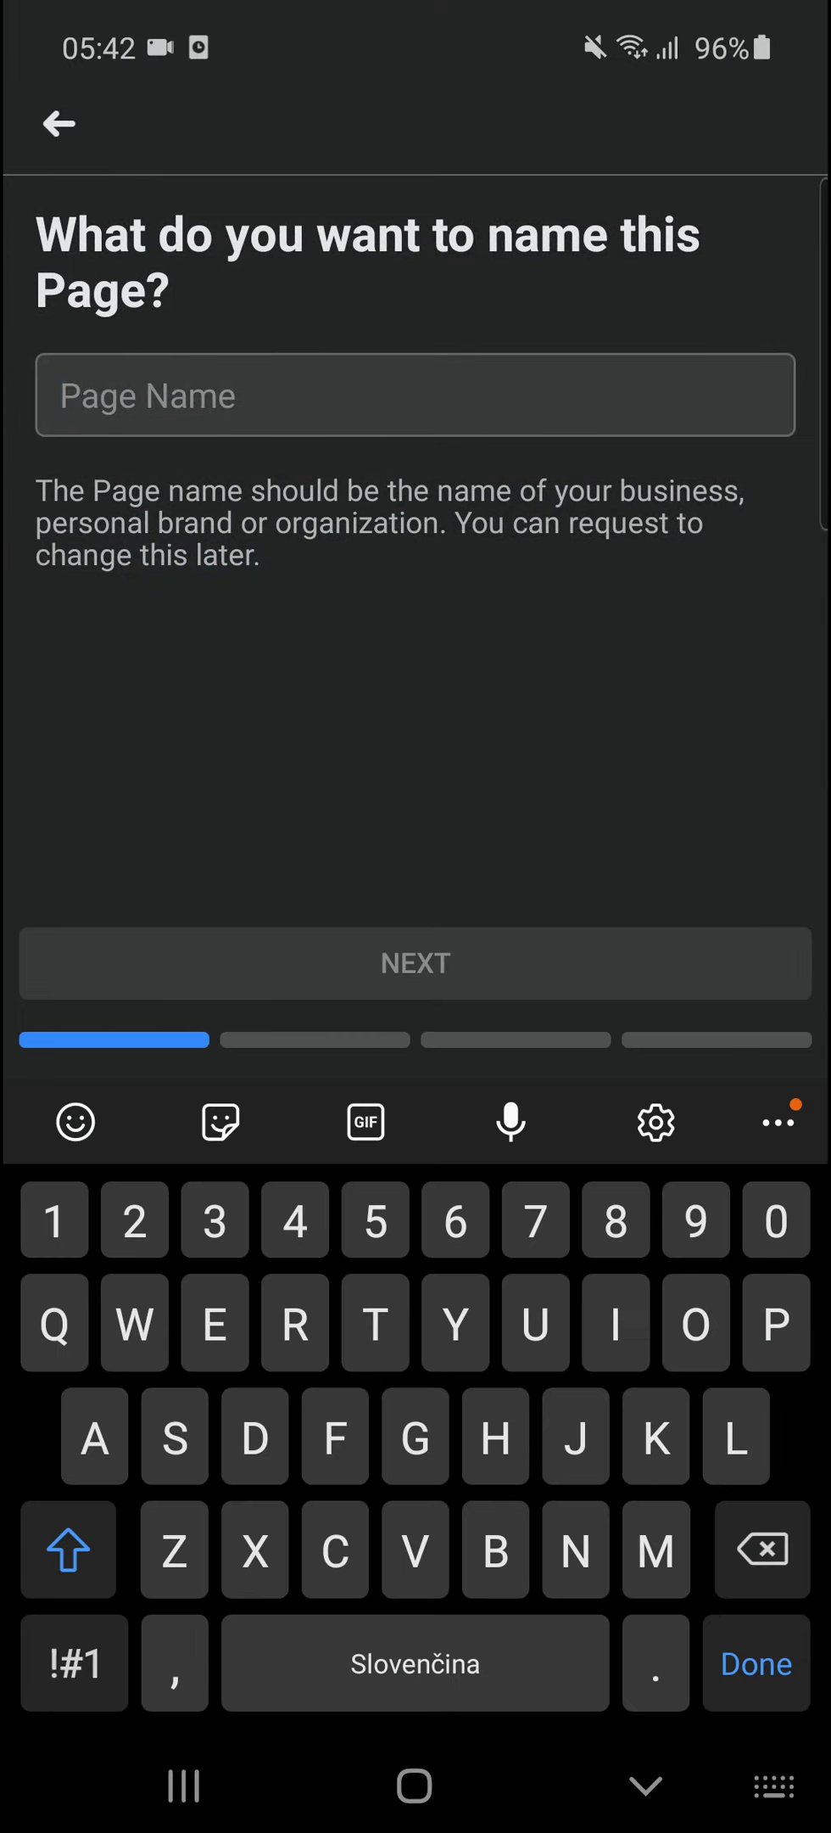
pyautogui.write('Youtube groip')
pyautogui.press('BackSpace')
pyautogui.press('BackSpace')
pyautogui.write('up')
pyautogui.click(415, 962)
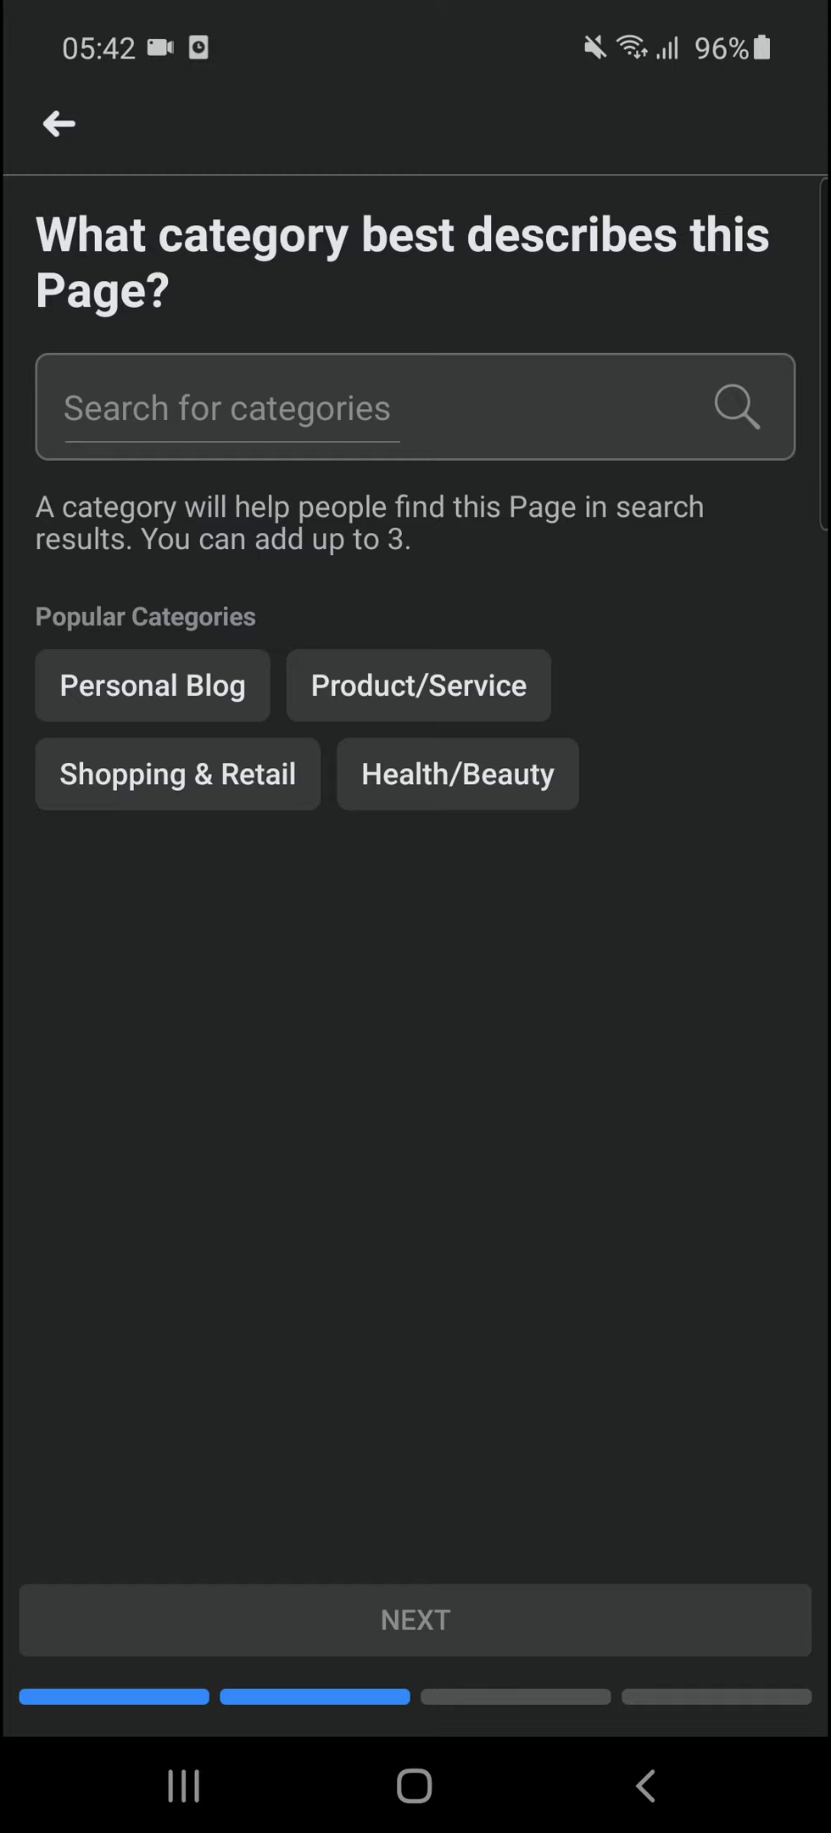
# Add the categories Advertising/Marketing and Photography Videography, then continue to the address step
pyautogui.click(232, 408)
pyautogui.write('m')
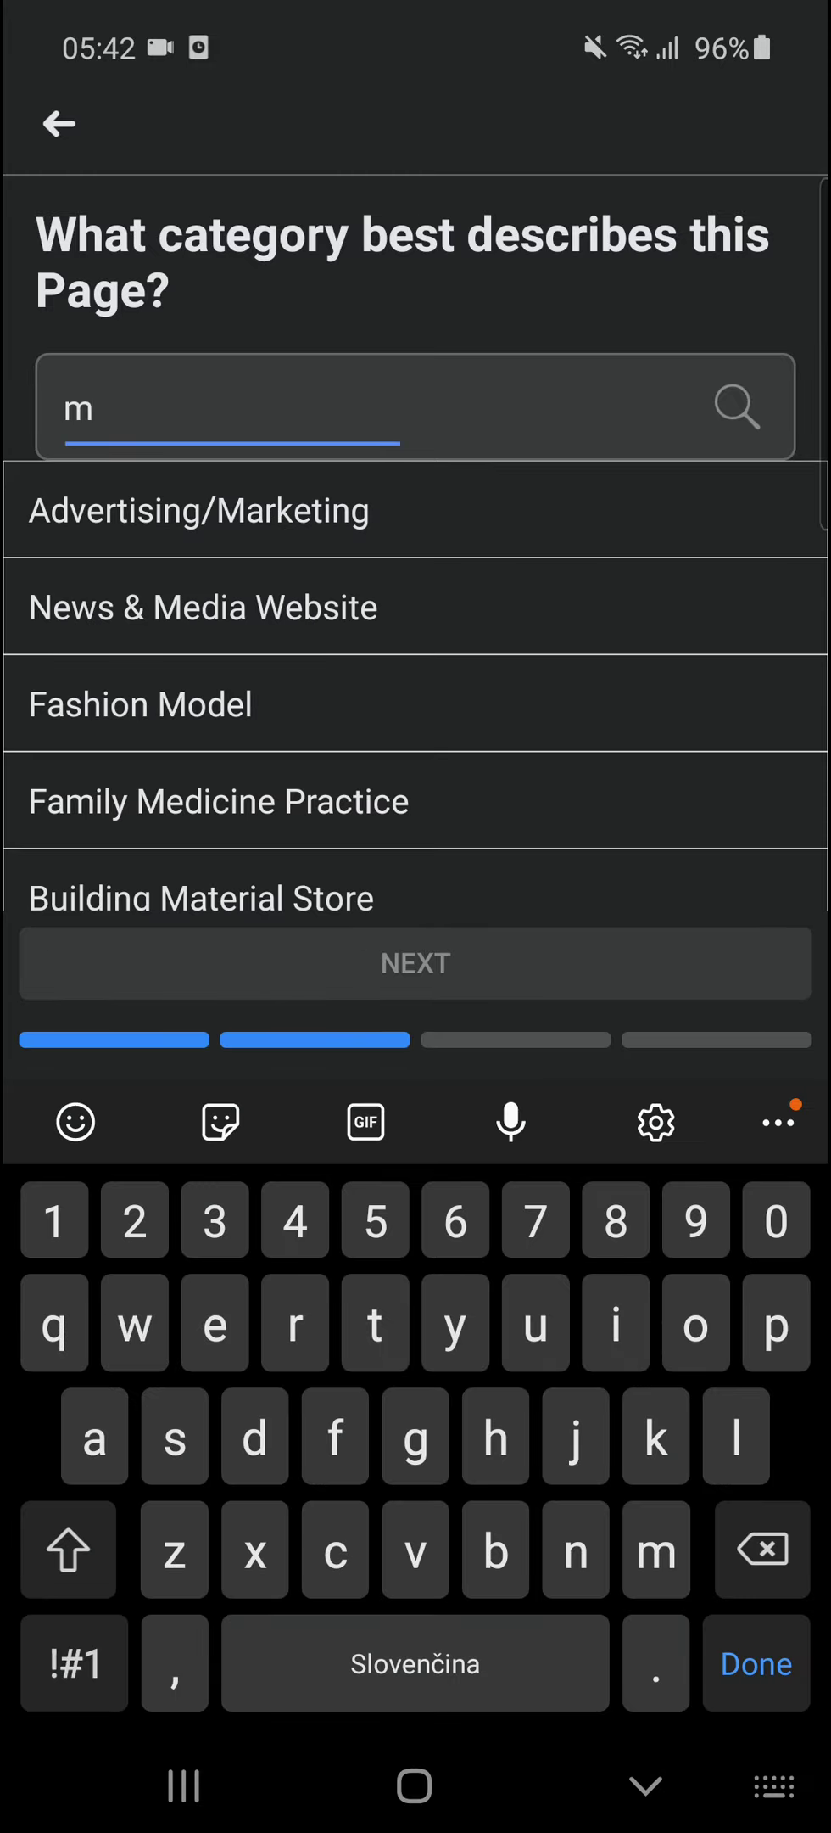
pyautogui.click(200, 510)
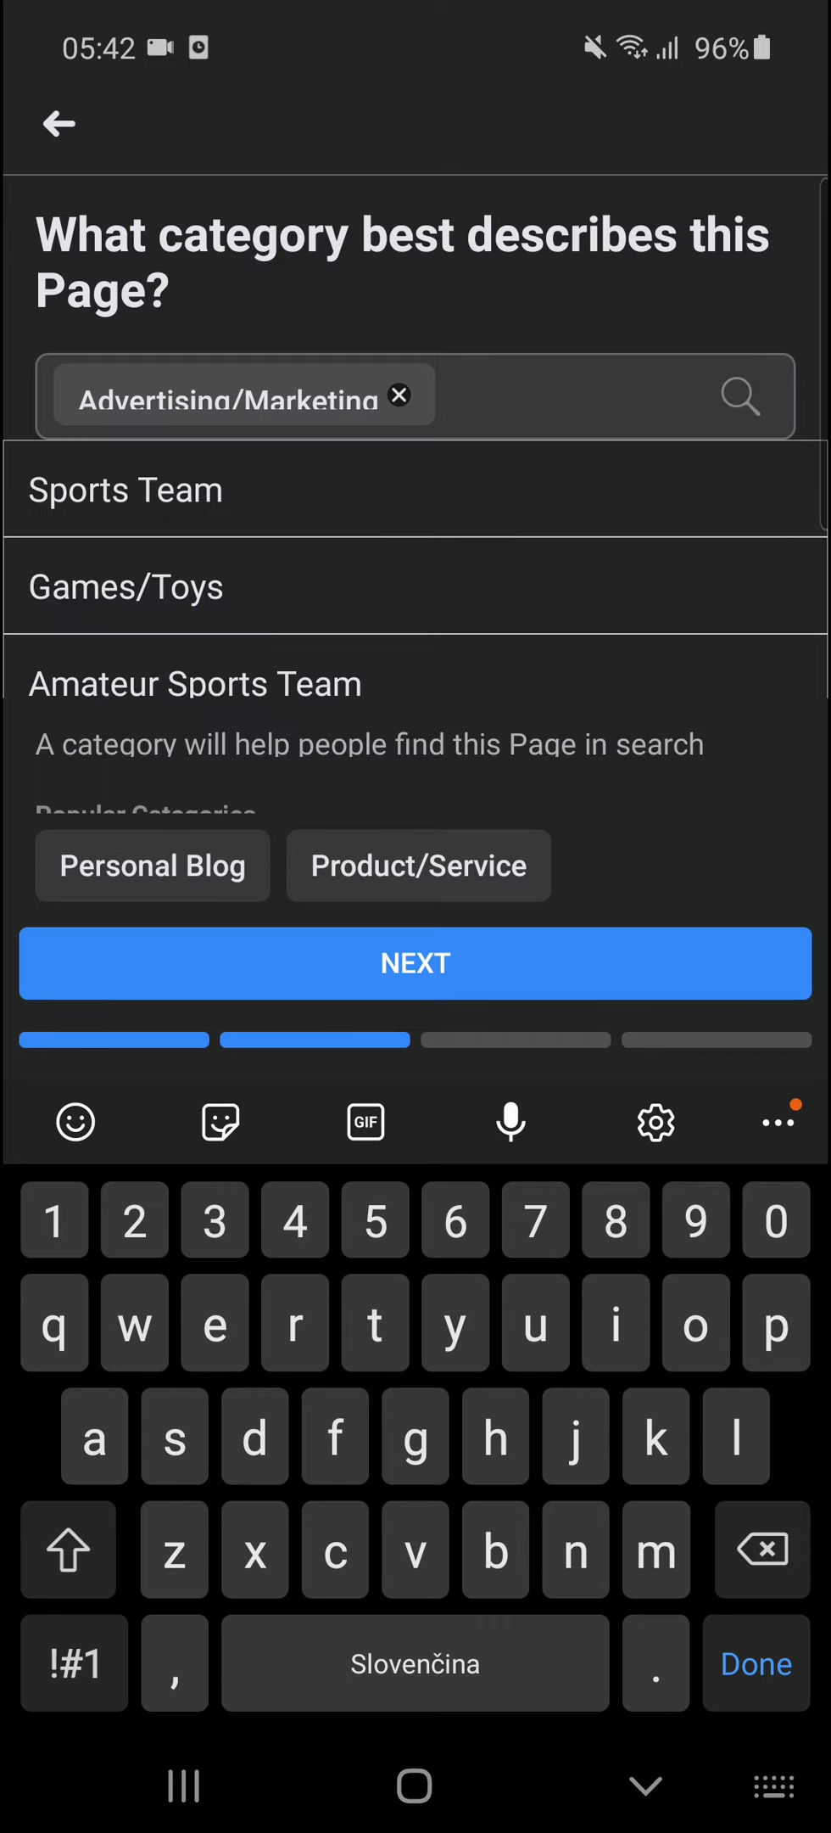
pyautogui.write('you')
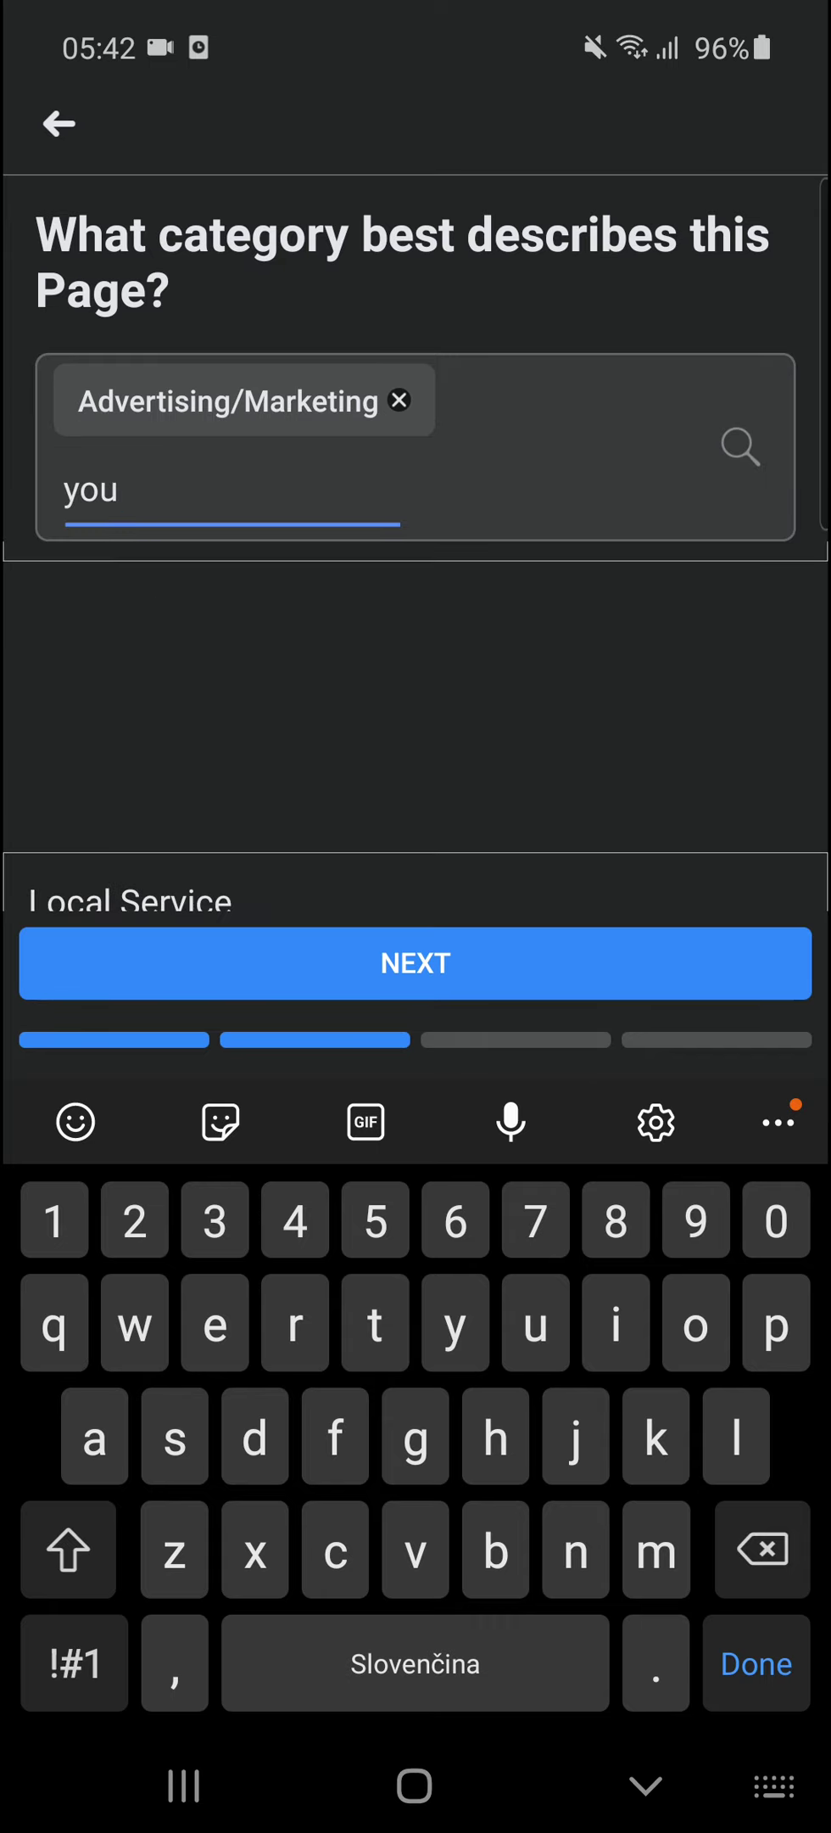
pyautogui.press('BackSpace')
pyautogui.press('BackSpace')
pyautogui.press('BackSpace')
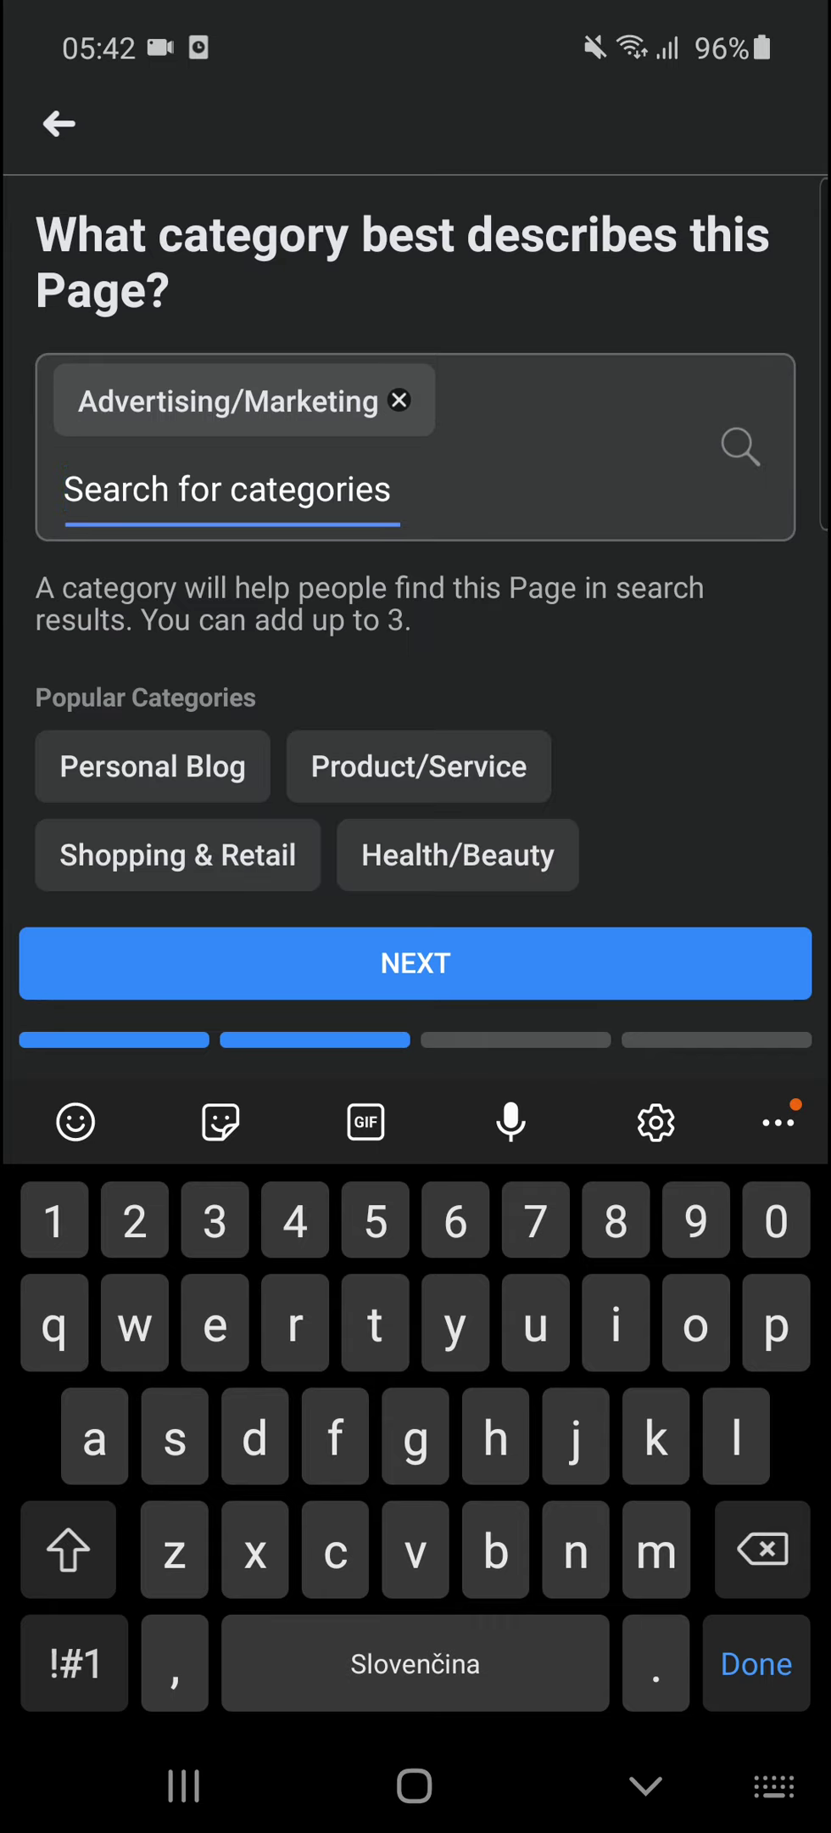
pyautogui.write('vide')
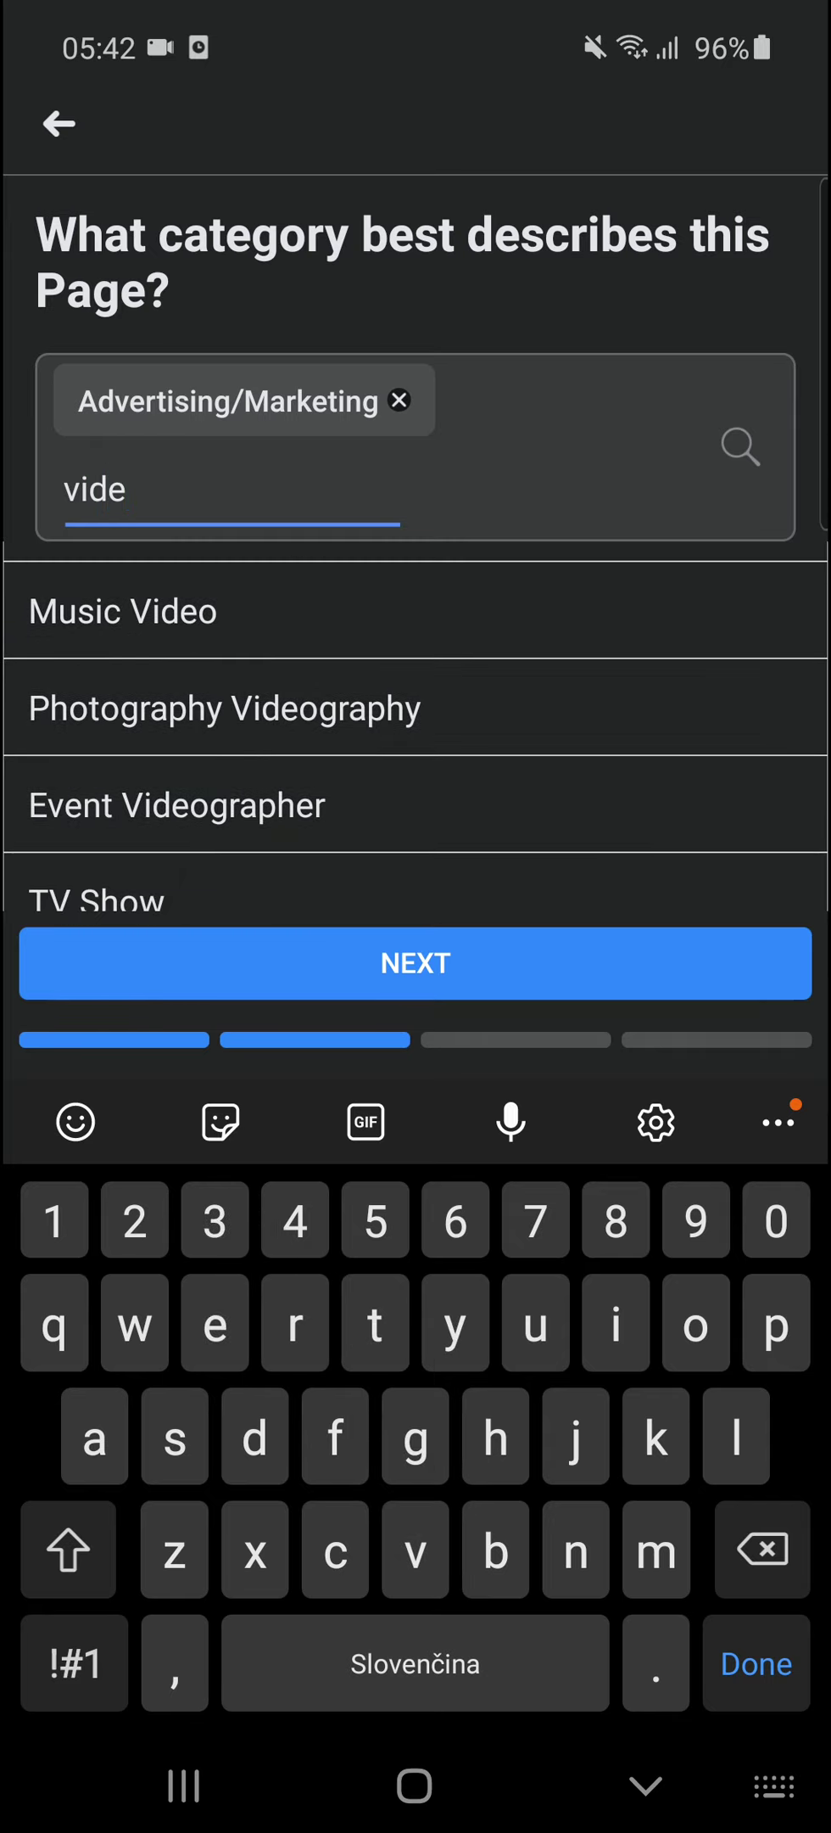
pyautogui.scroll(-3, 416, 679)
pyautogui.click(225, 524)
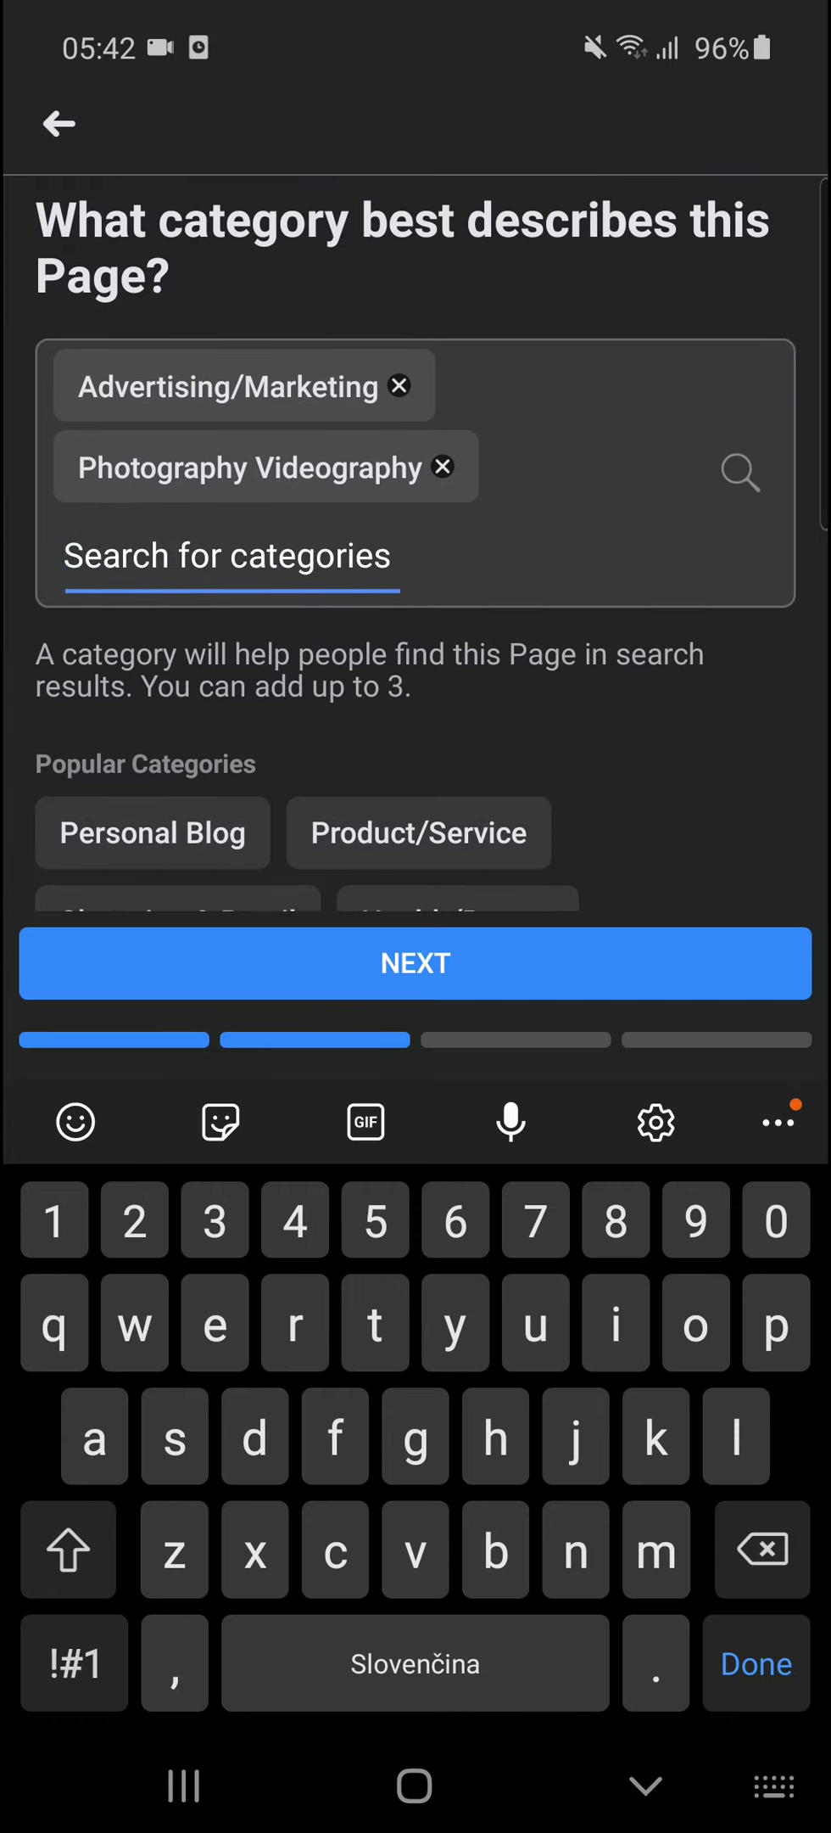
pyautogui.click(756, 1663)
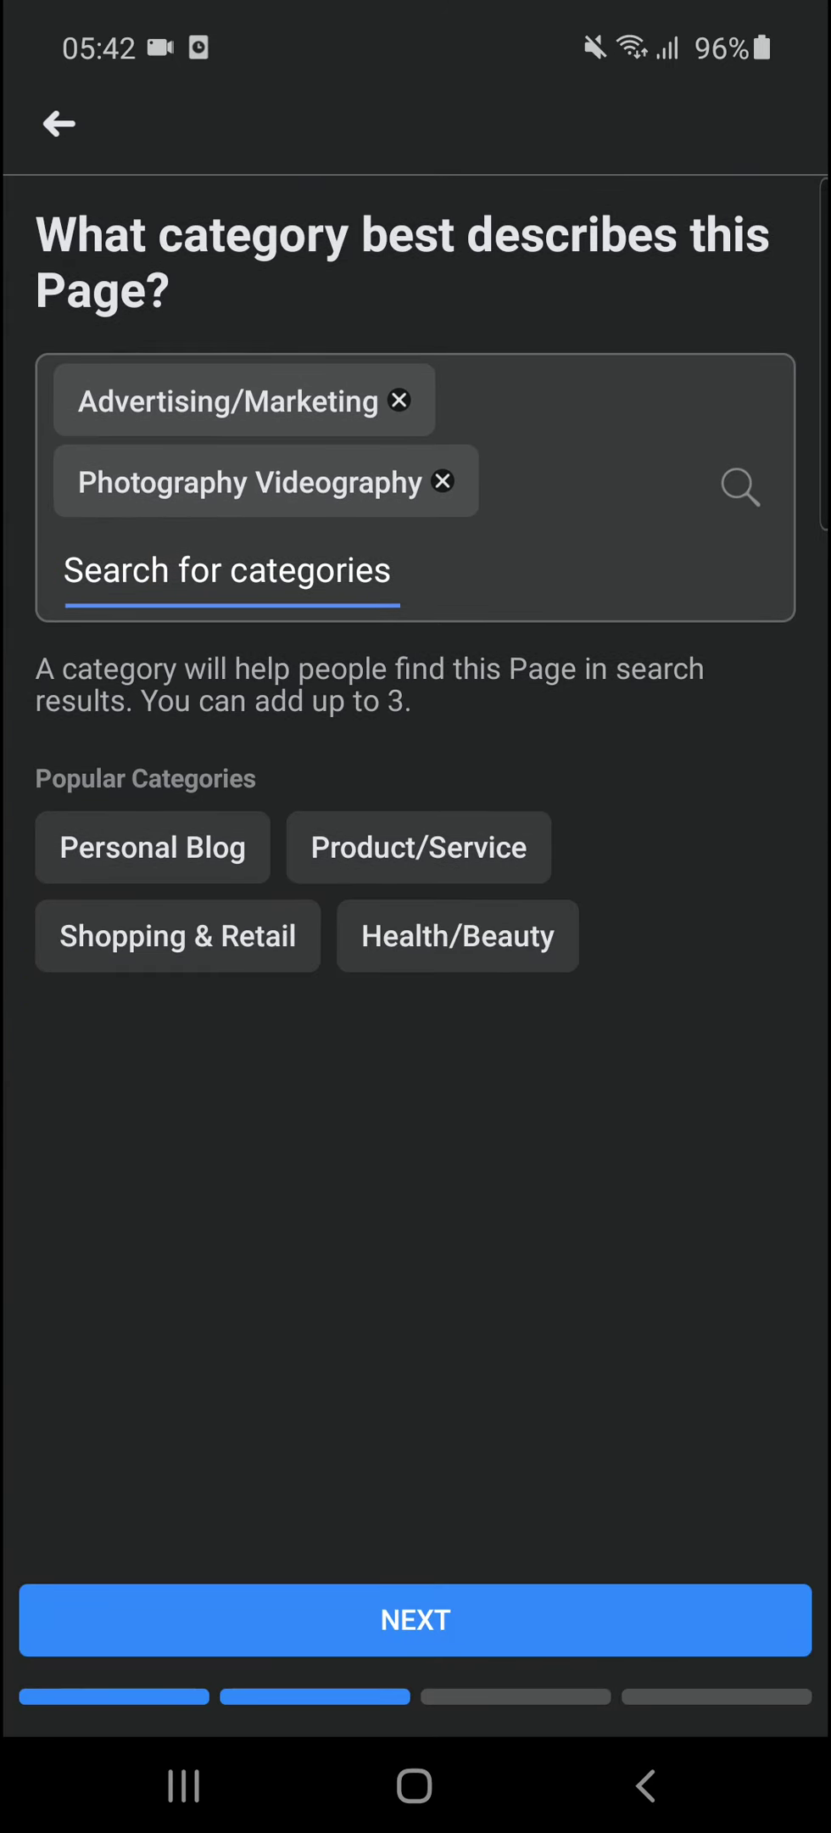
pyautogui.click(416, 1619)
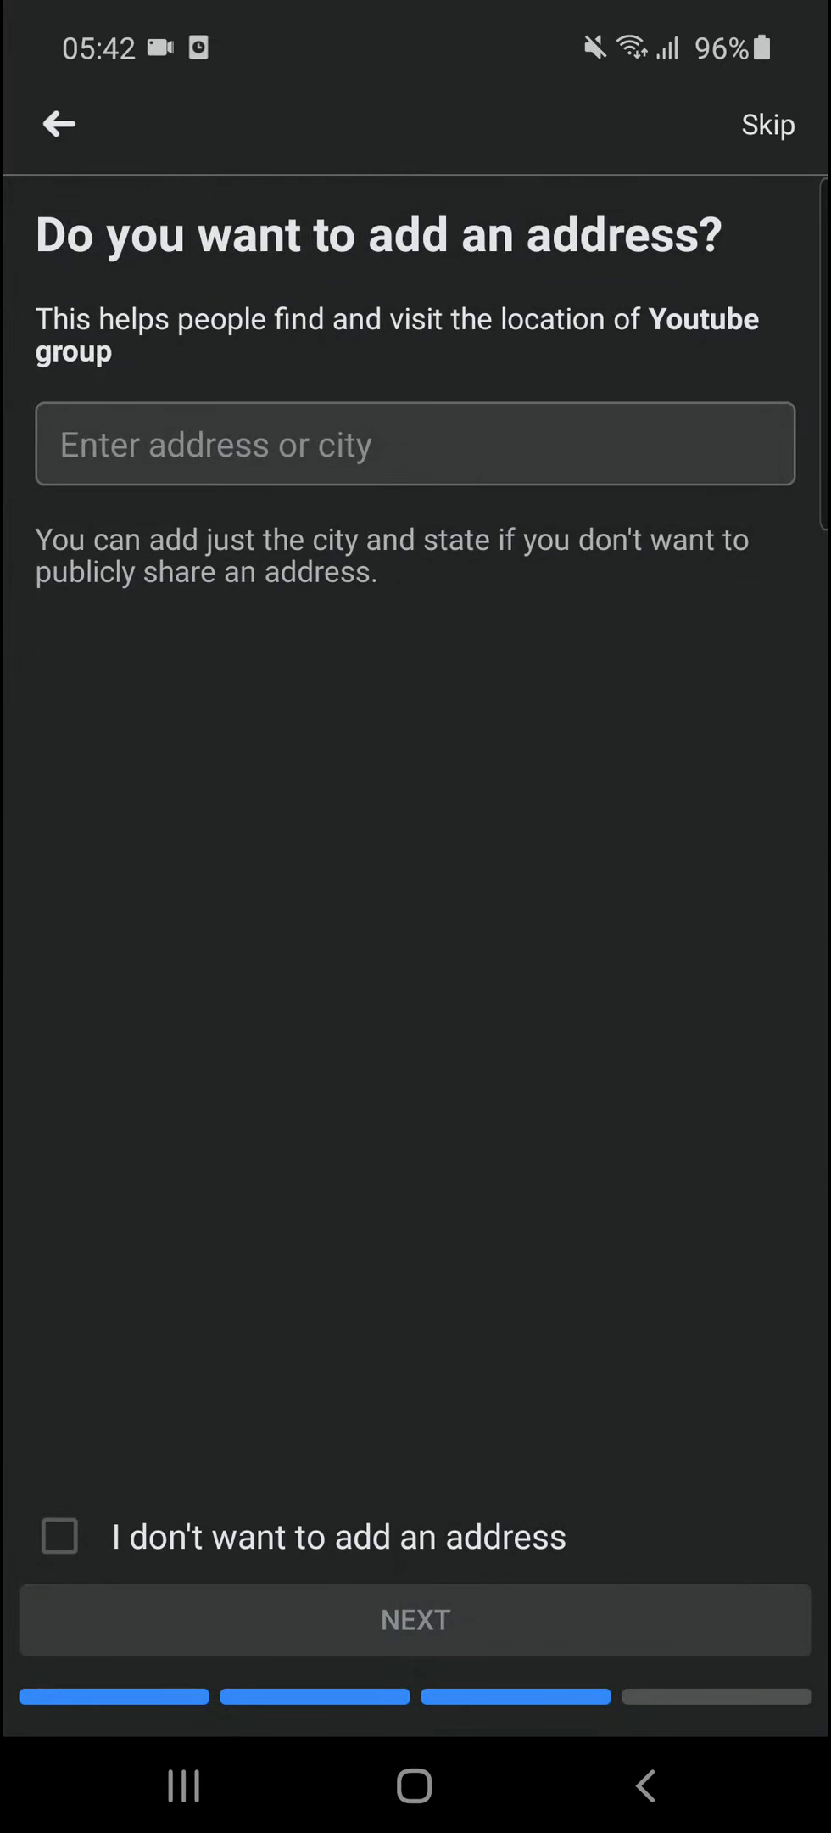
# Skip the address by choosing not to add one
pyautogui.click(415, 442)
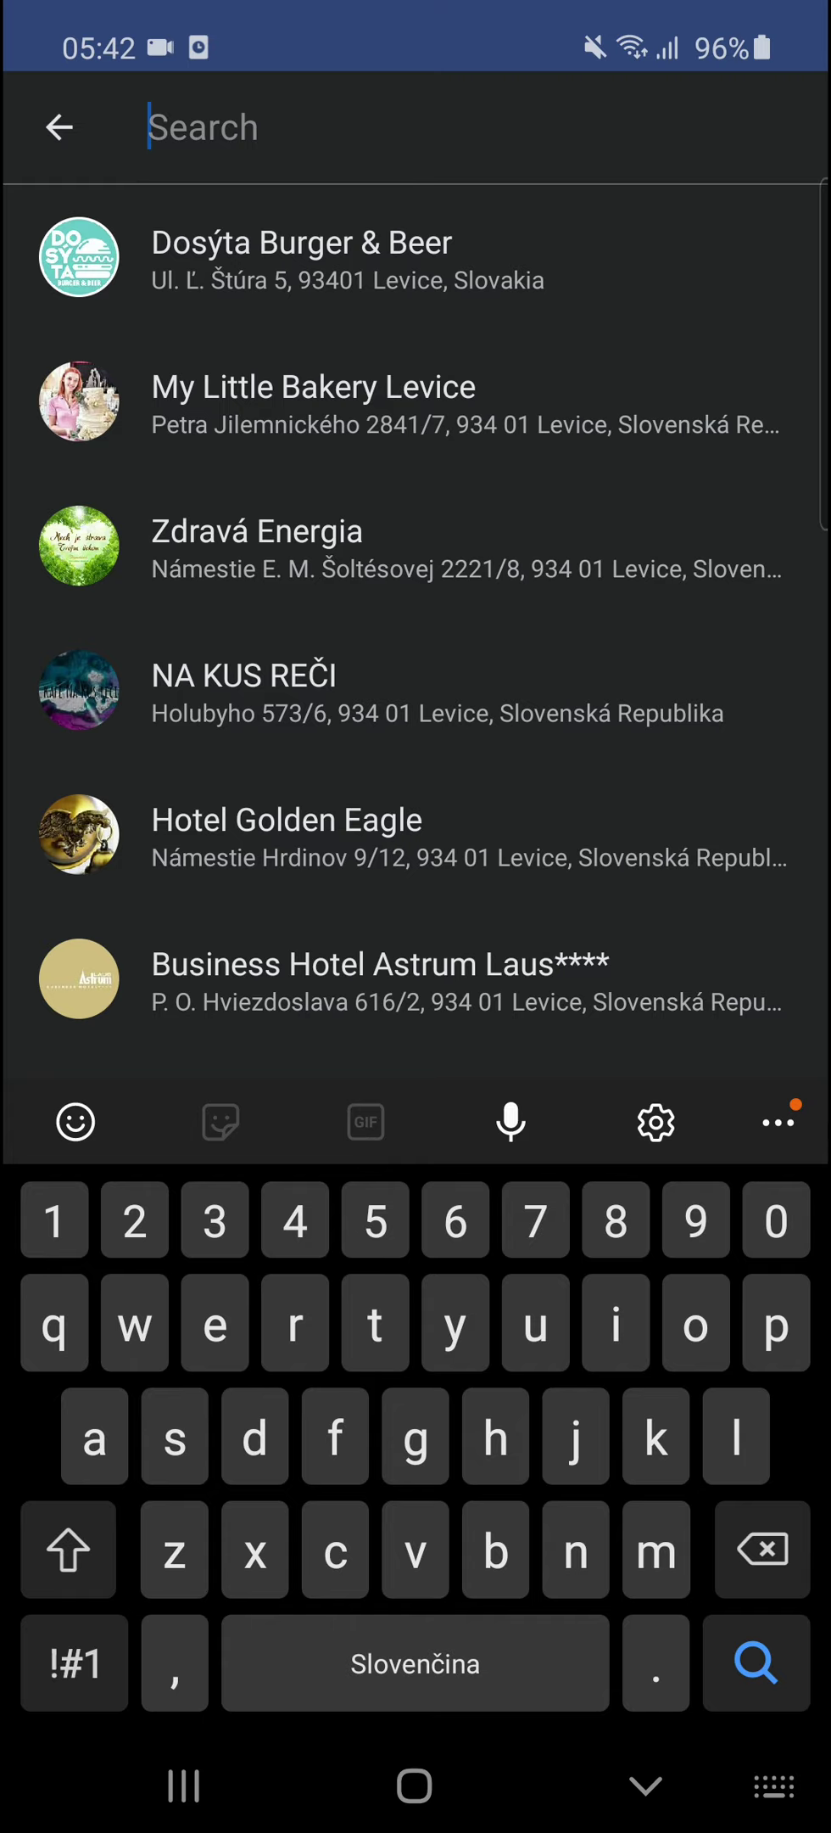
pyautogui.click(59, 127)
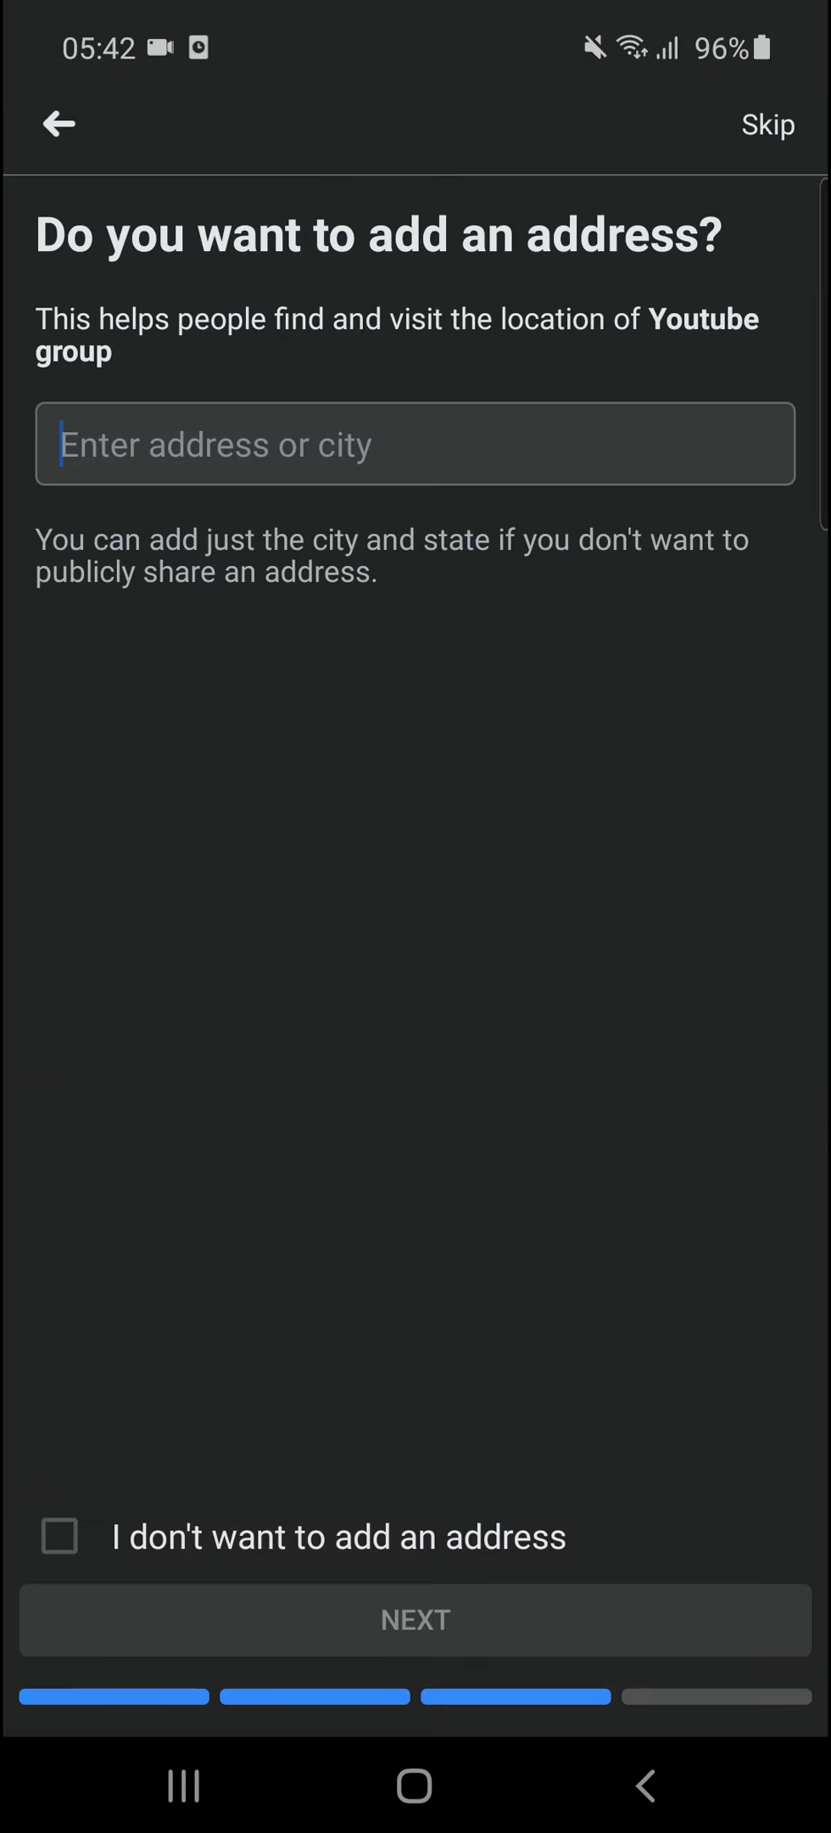
pyautogui.click(60, 1535)
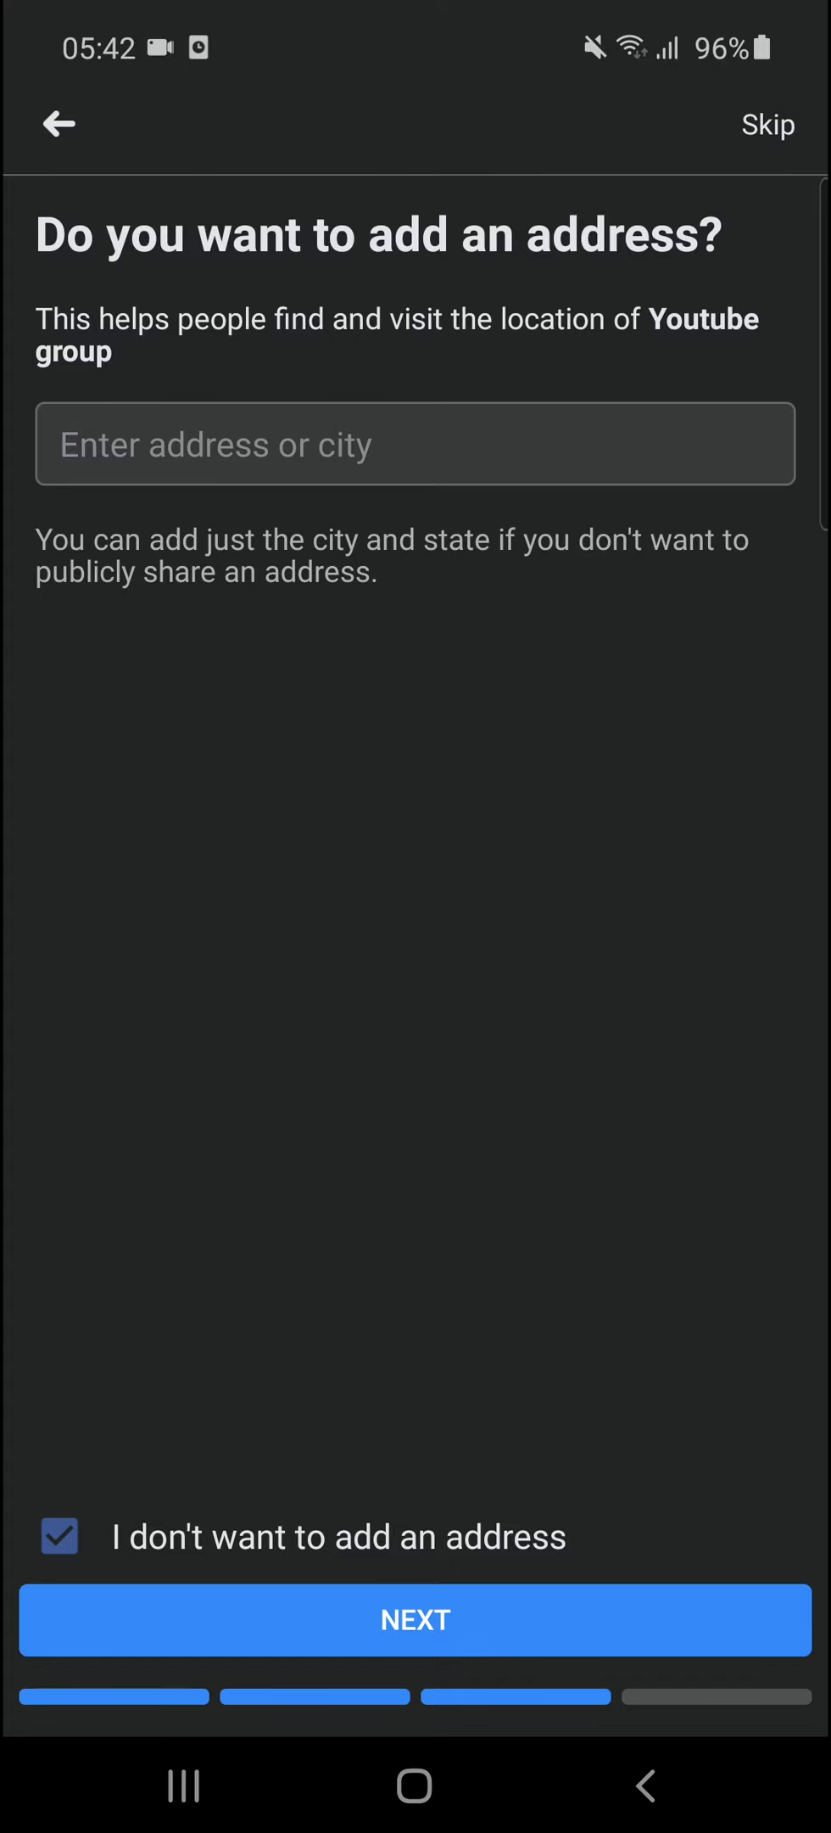
pyautogui.click(416, 1619)
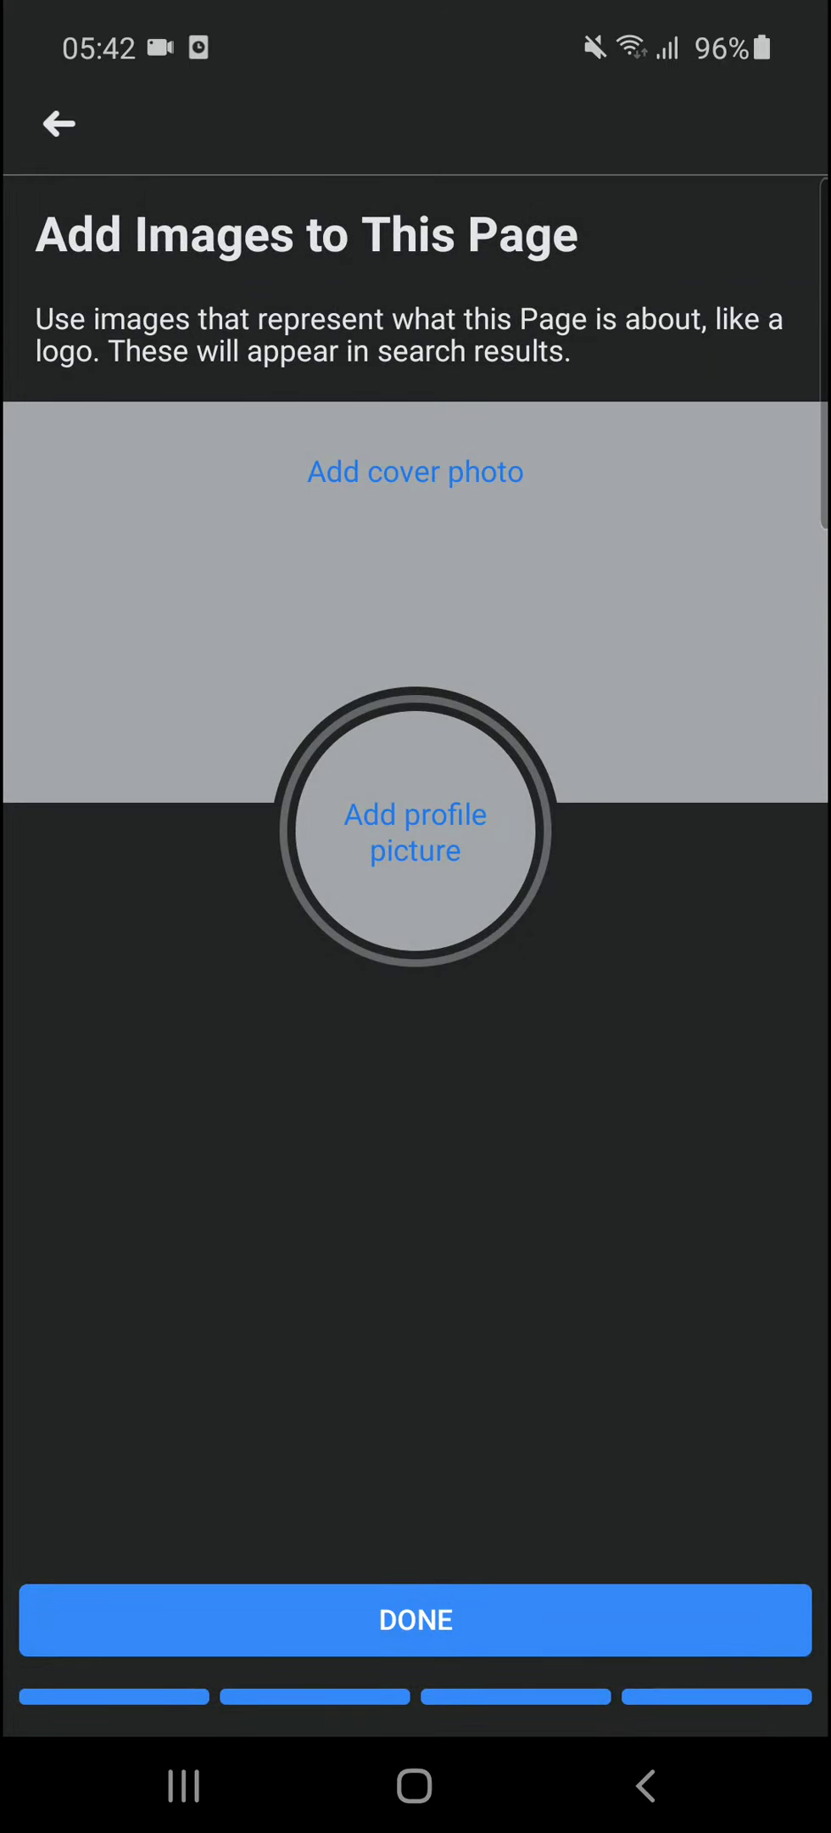
pyautogui.click(416, 509)
pyautogui.click(693, 587)
pyautogui.click(762, 125)
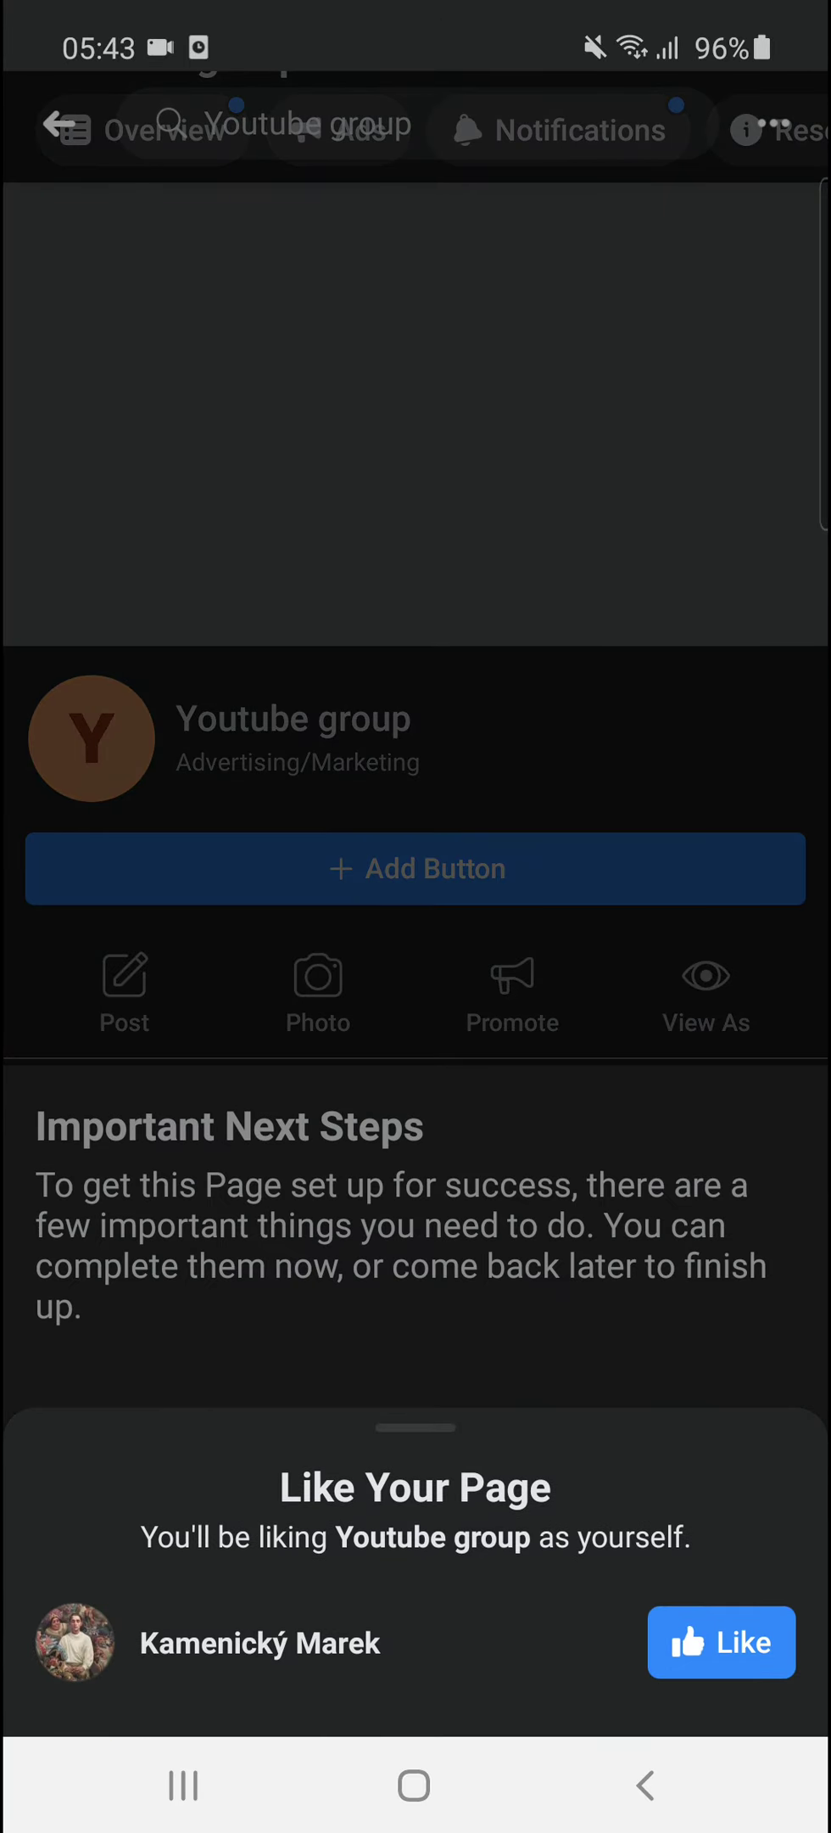
# Dismiss the like prompt and browse the Page setup suggestion cards
pyautogui.click(721, 1642)
pyautogui.click(415, 1655)
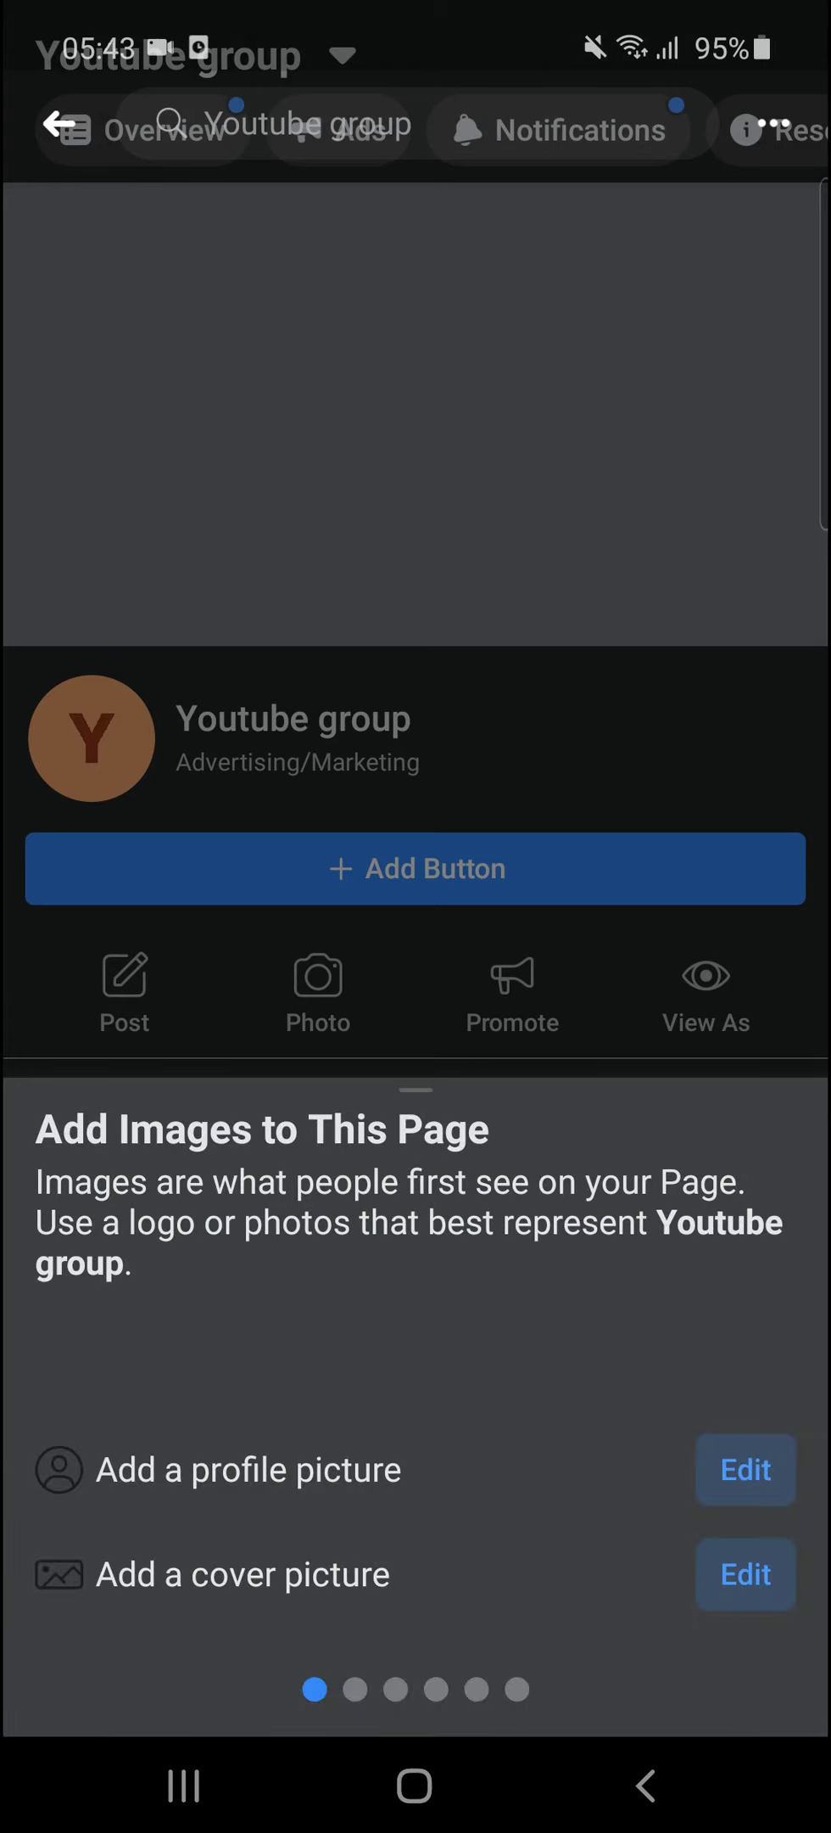
pyautogui.moveTo(636, 1358); pyautogui.dragTo(169, 1357)
pyautogui.moveTo(636, 1357); pyautogui.dragTo(169, 1357)
pyautogui.moveTo(637, 1358); pyautogui.dragTo(170, 1357)
pyautogui.moveTo(636, 1358); pyautogui.dragTo(170, 1357)
pyautogui.moveTo(636, 1358); pyautogui.dragTo(170, 1357)
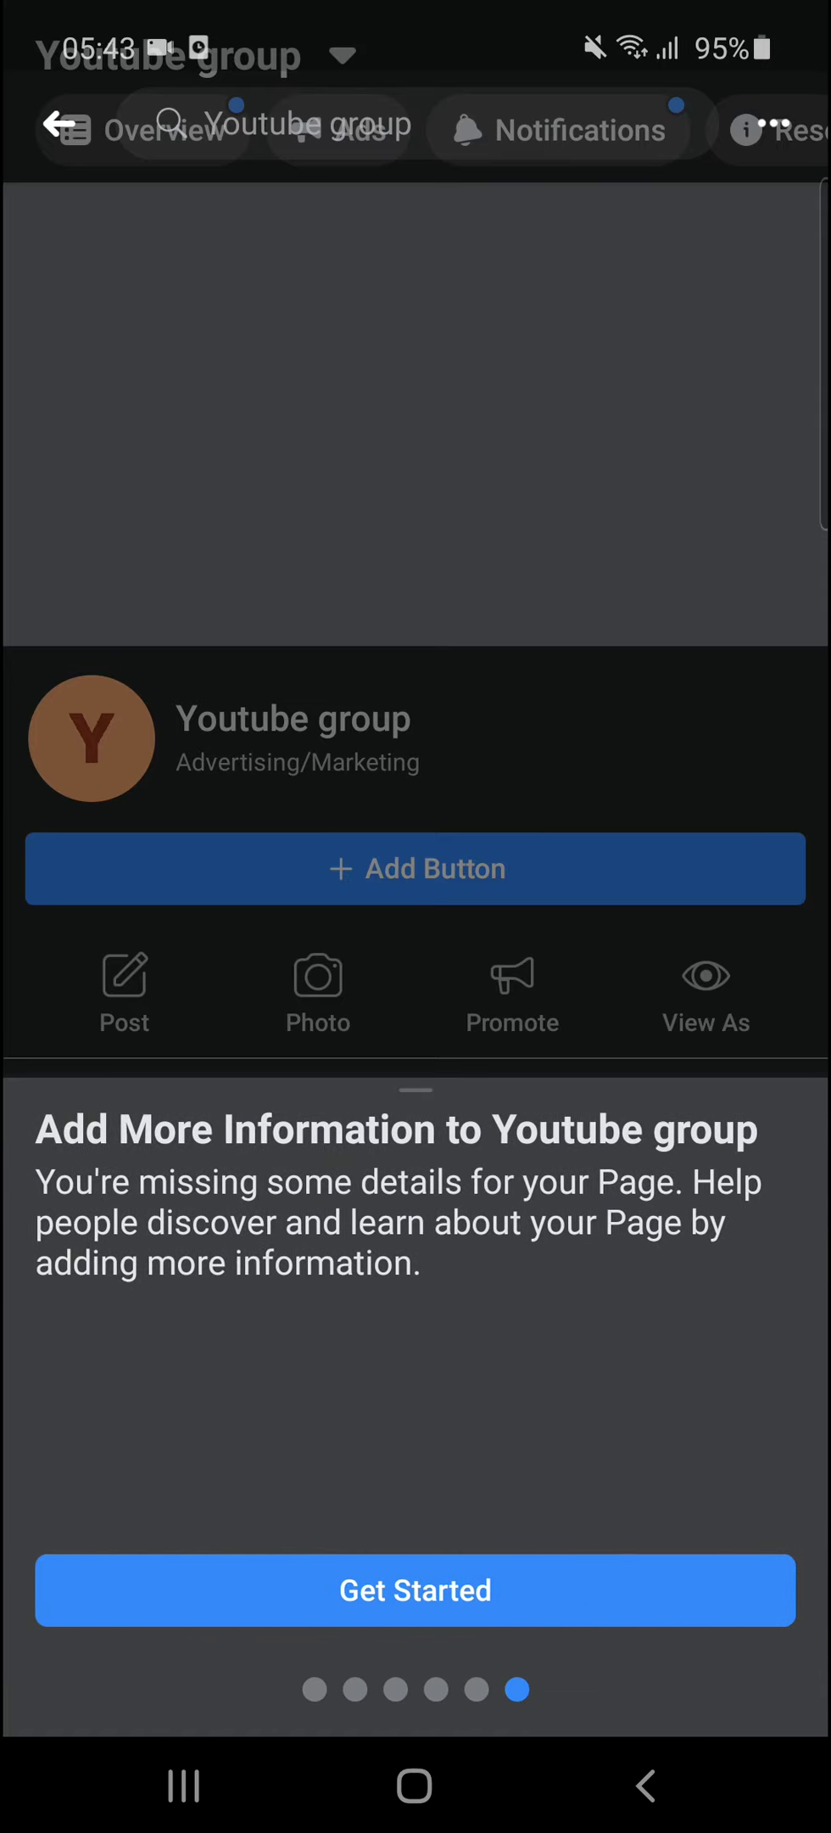
# Collapse the setup suggestions and refresh the Youtube group Page
pyautogui.moveTo(416, 1145); pyautogui.dragTo(415, 1357)
pyautogui.moveTo(415, 1146); pyautogui.dragTo(416, 1654)
pyautogui.moveTo(415, 424); pyautogui.dragTo(416, 764)
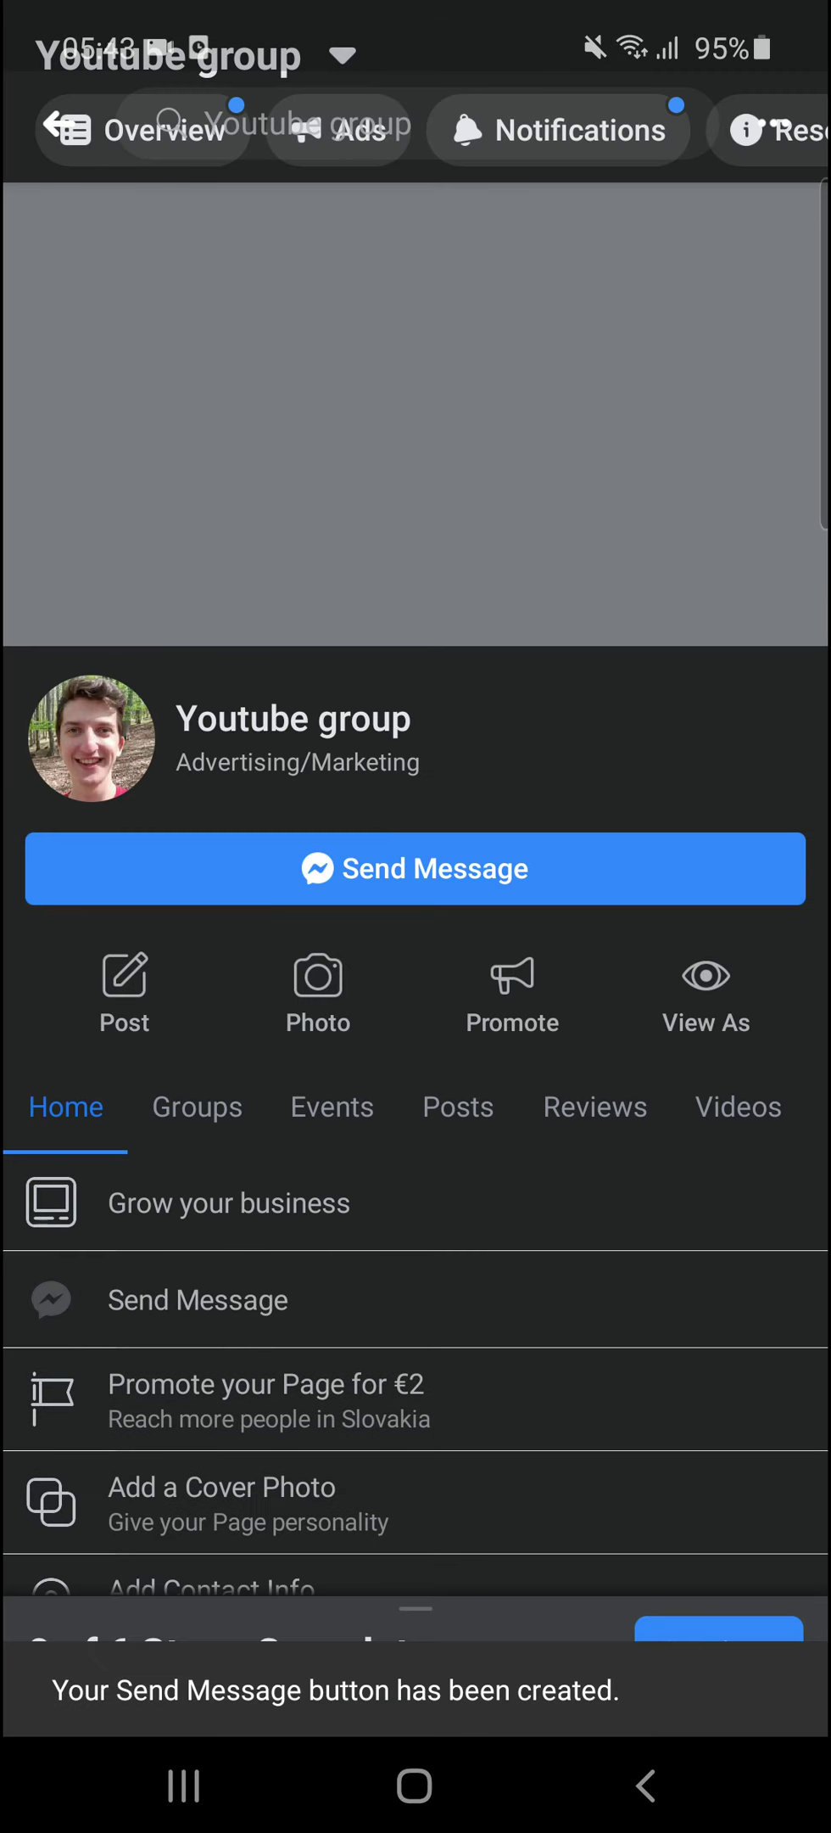
# Scroll down the Youtube group Page and start a new post as the Page
pyautogui.scroll(-4, 416, 1002)
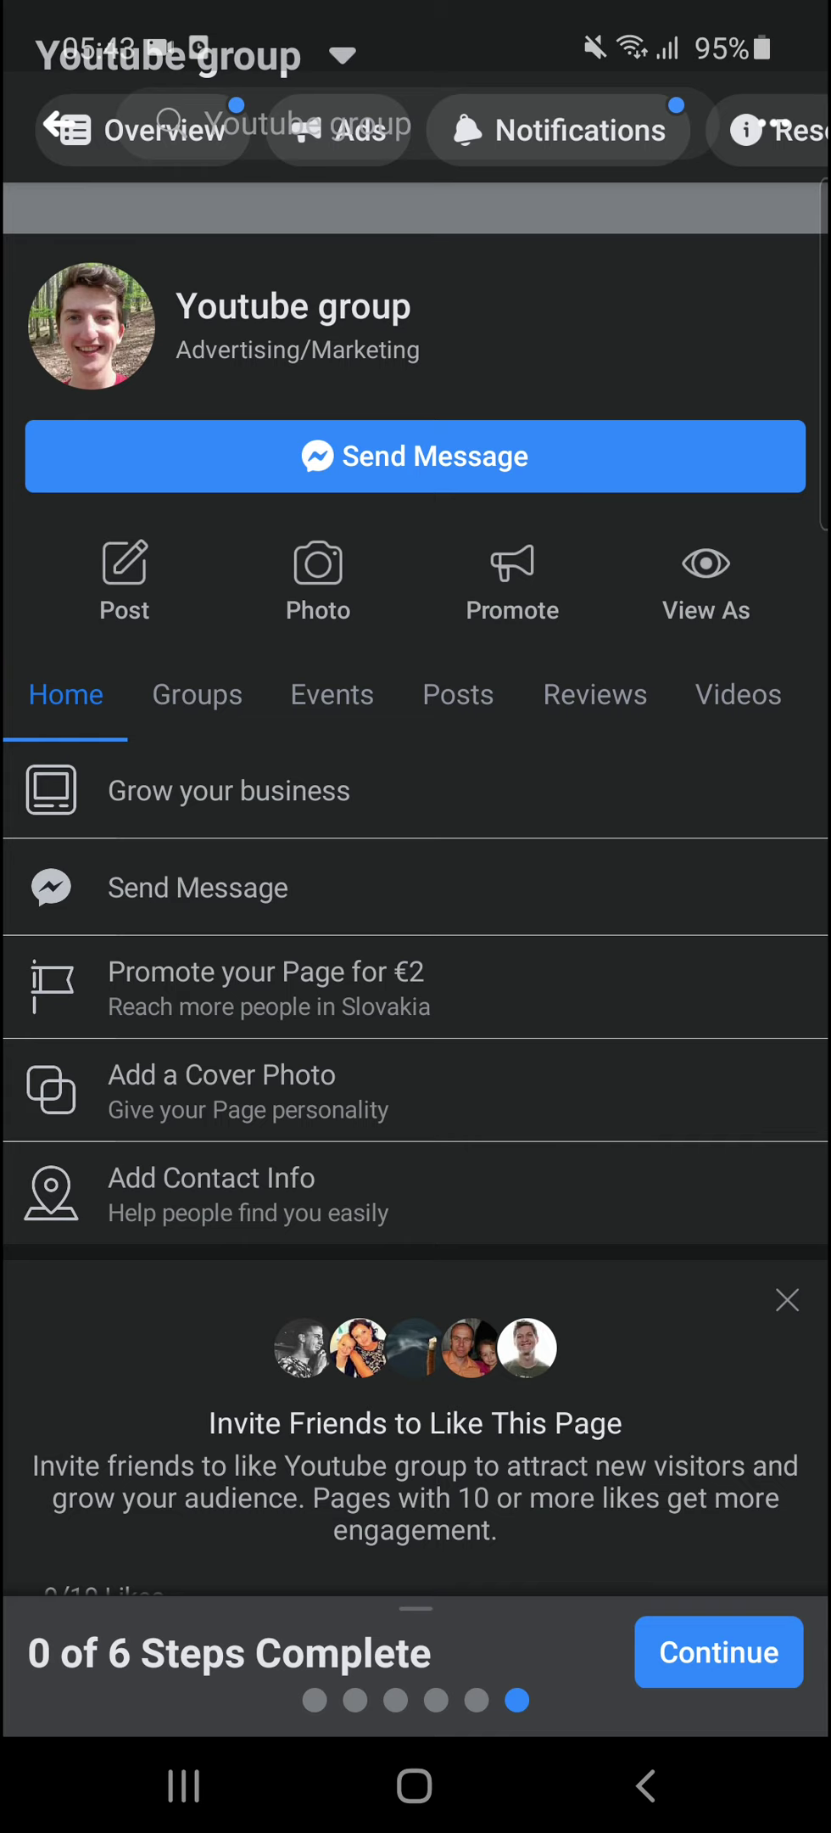
pyautogui.scroll(-2, 416, 934)
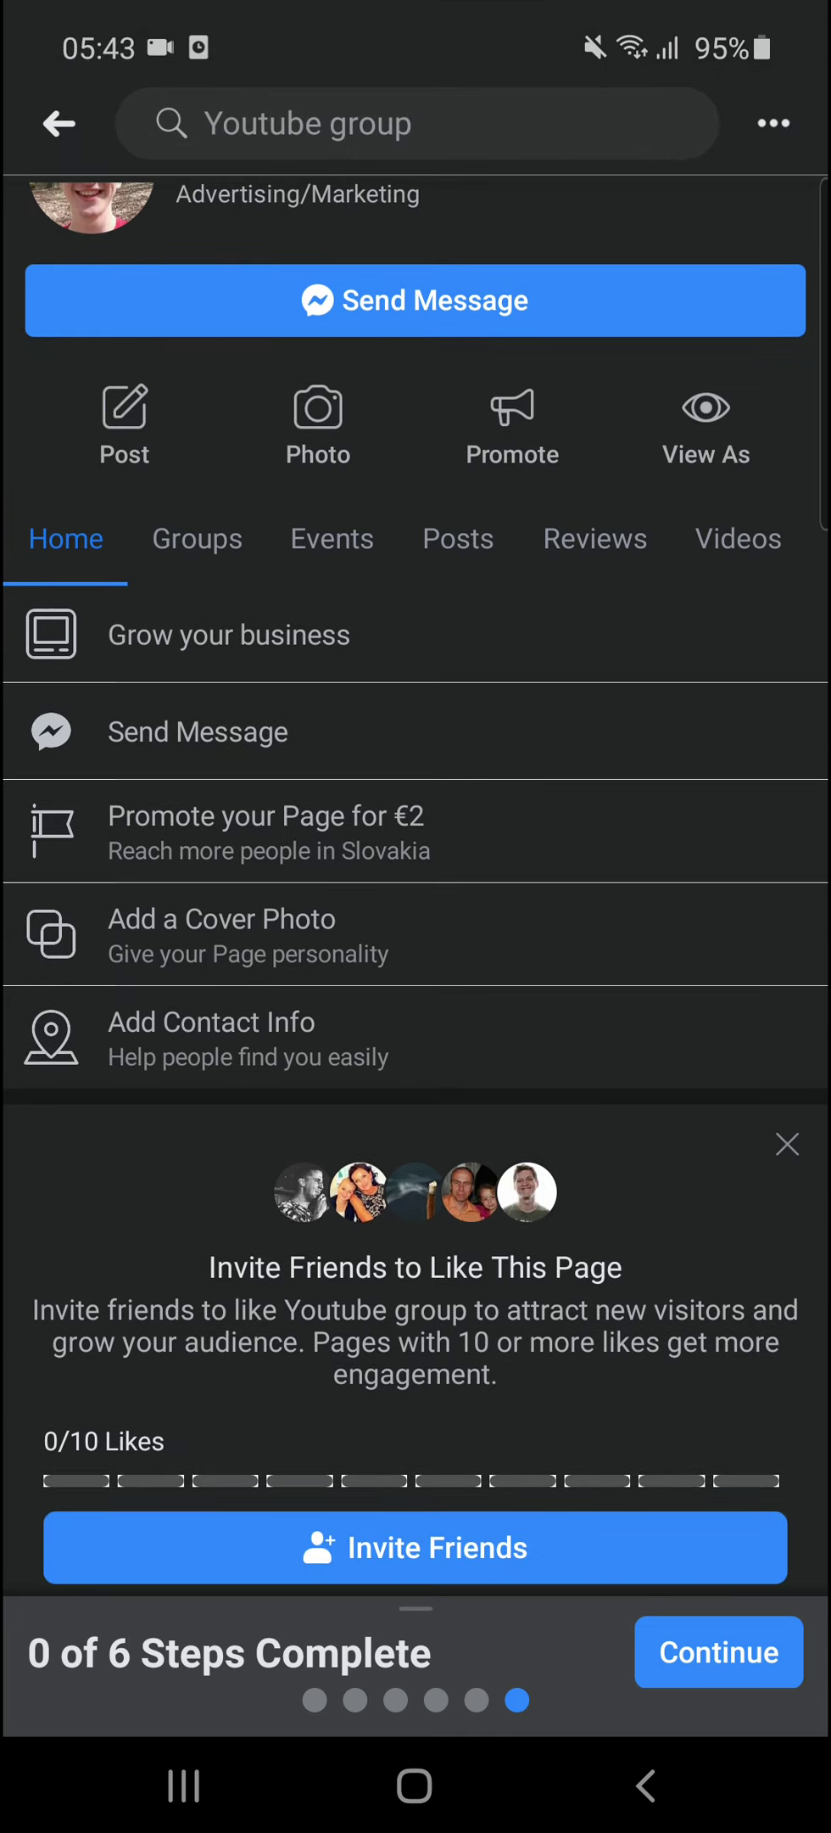
pyautogui.scroll(-3, 416, 933)
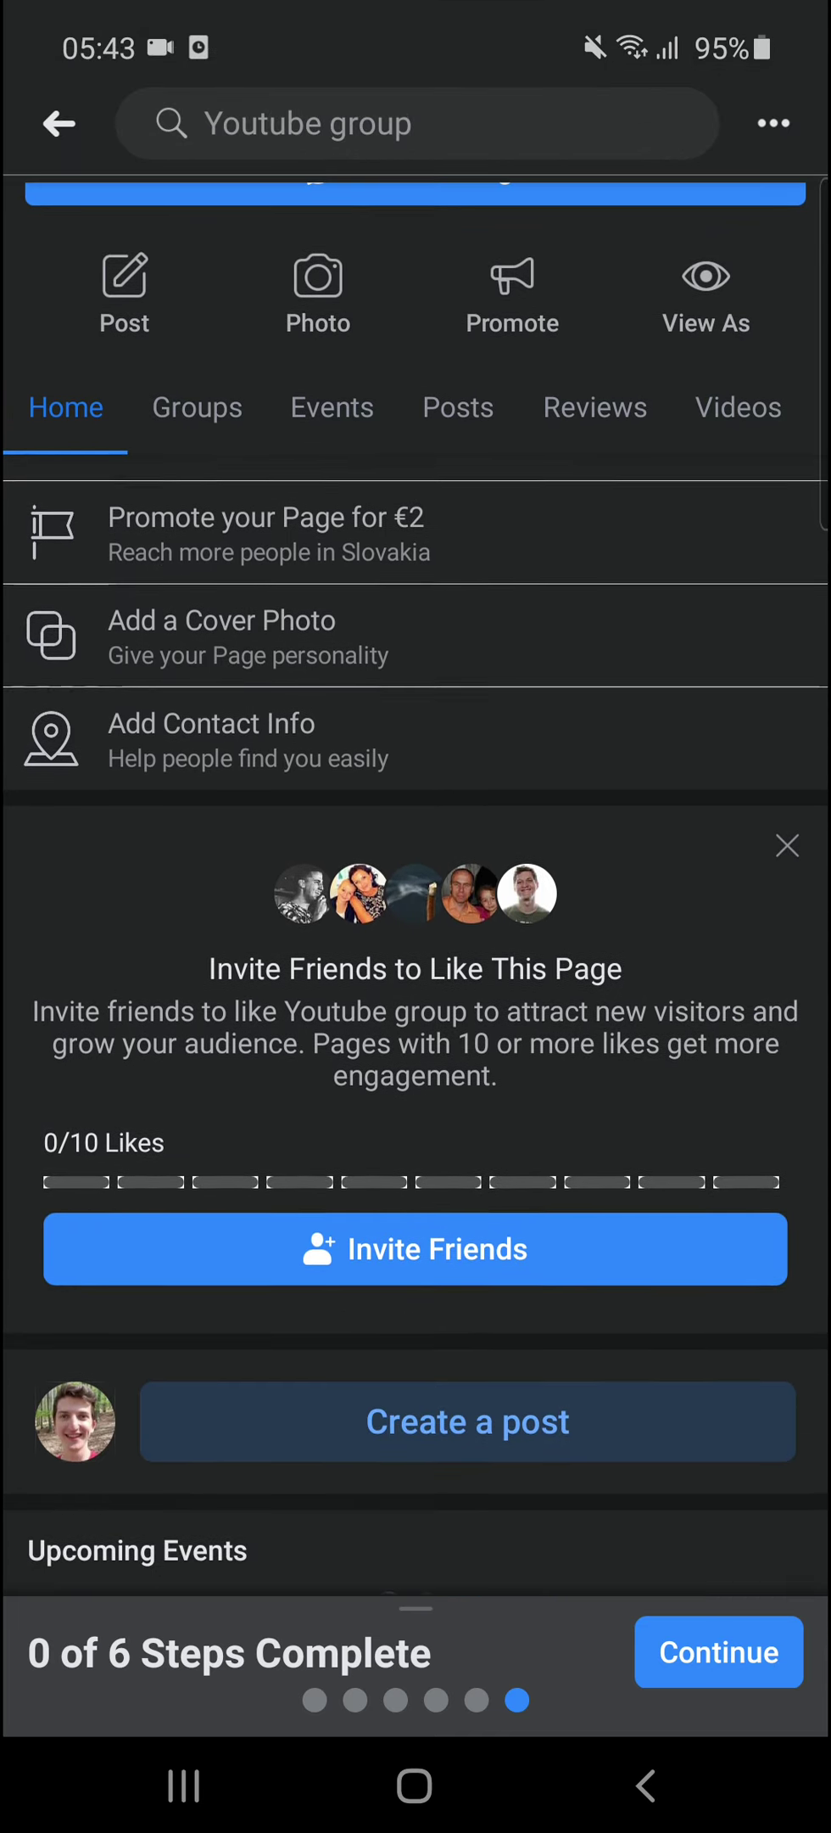
pyautogui.scroll(-1, 416, 1018)
pyautogui.click(719, 1651)
pyautogui.moveTo(416, 1095); pyautogui.dragTo(416, 1612)
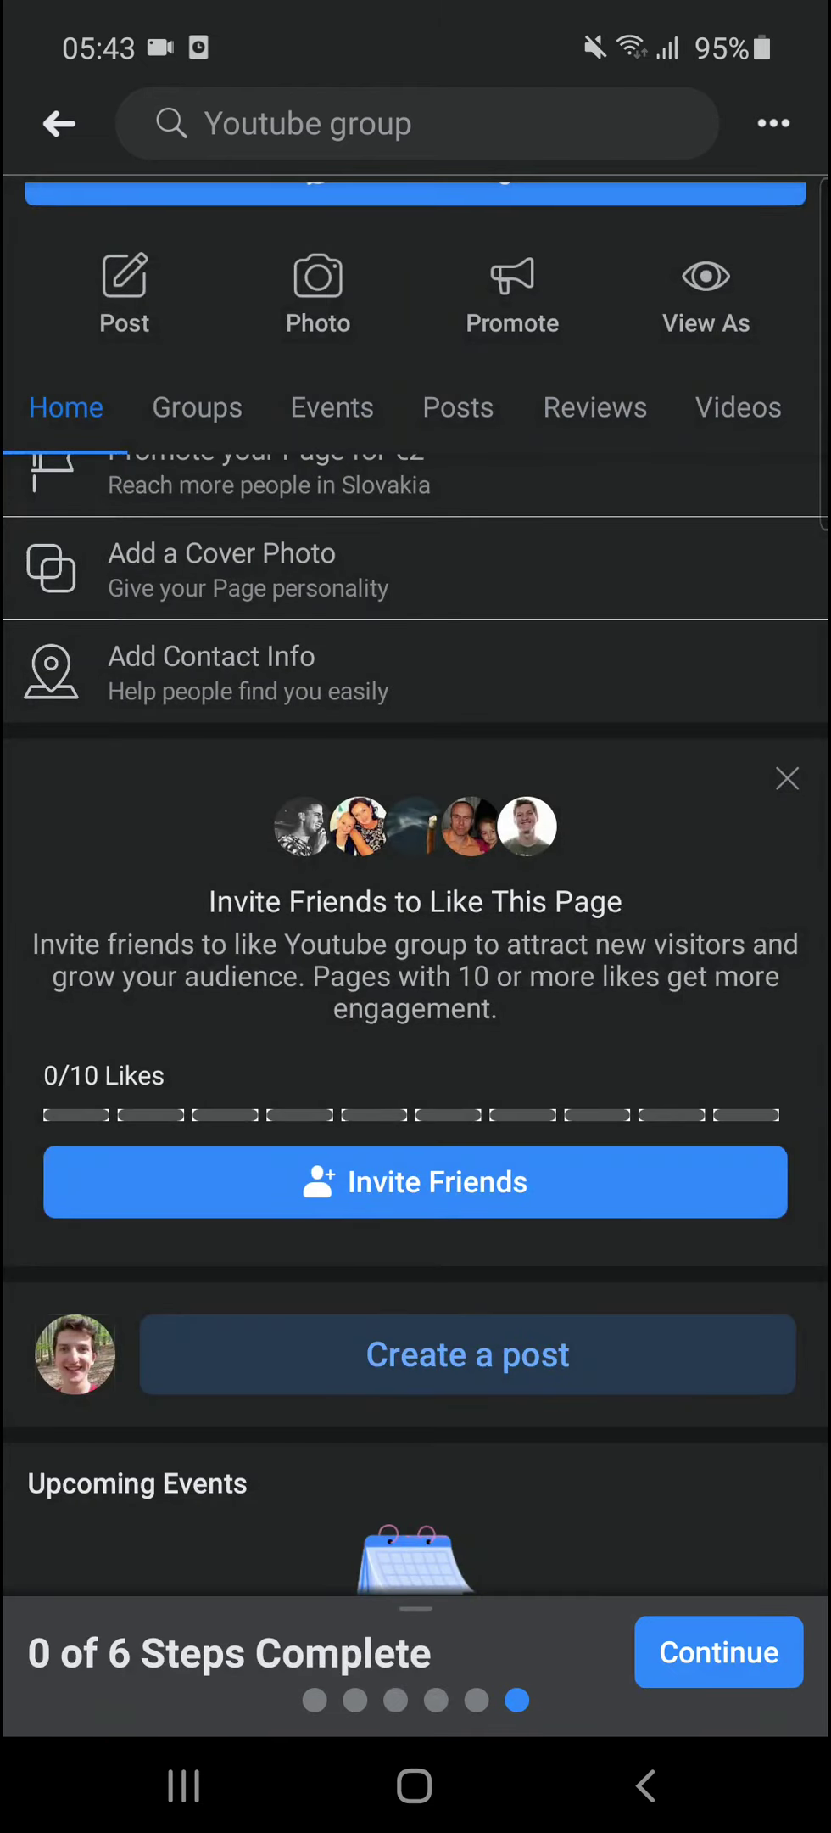
pyautogui.click(520, 1356)
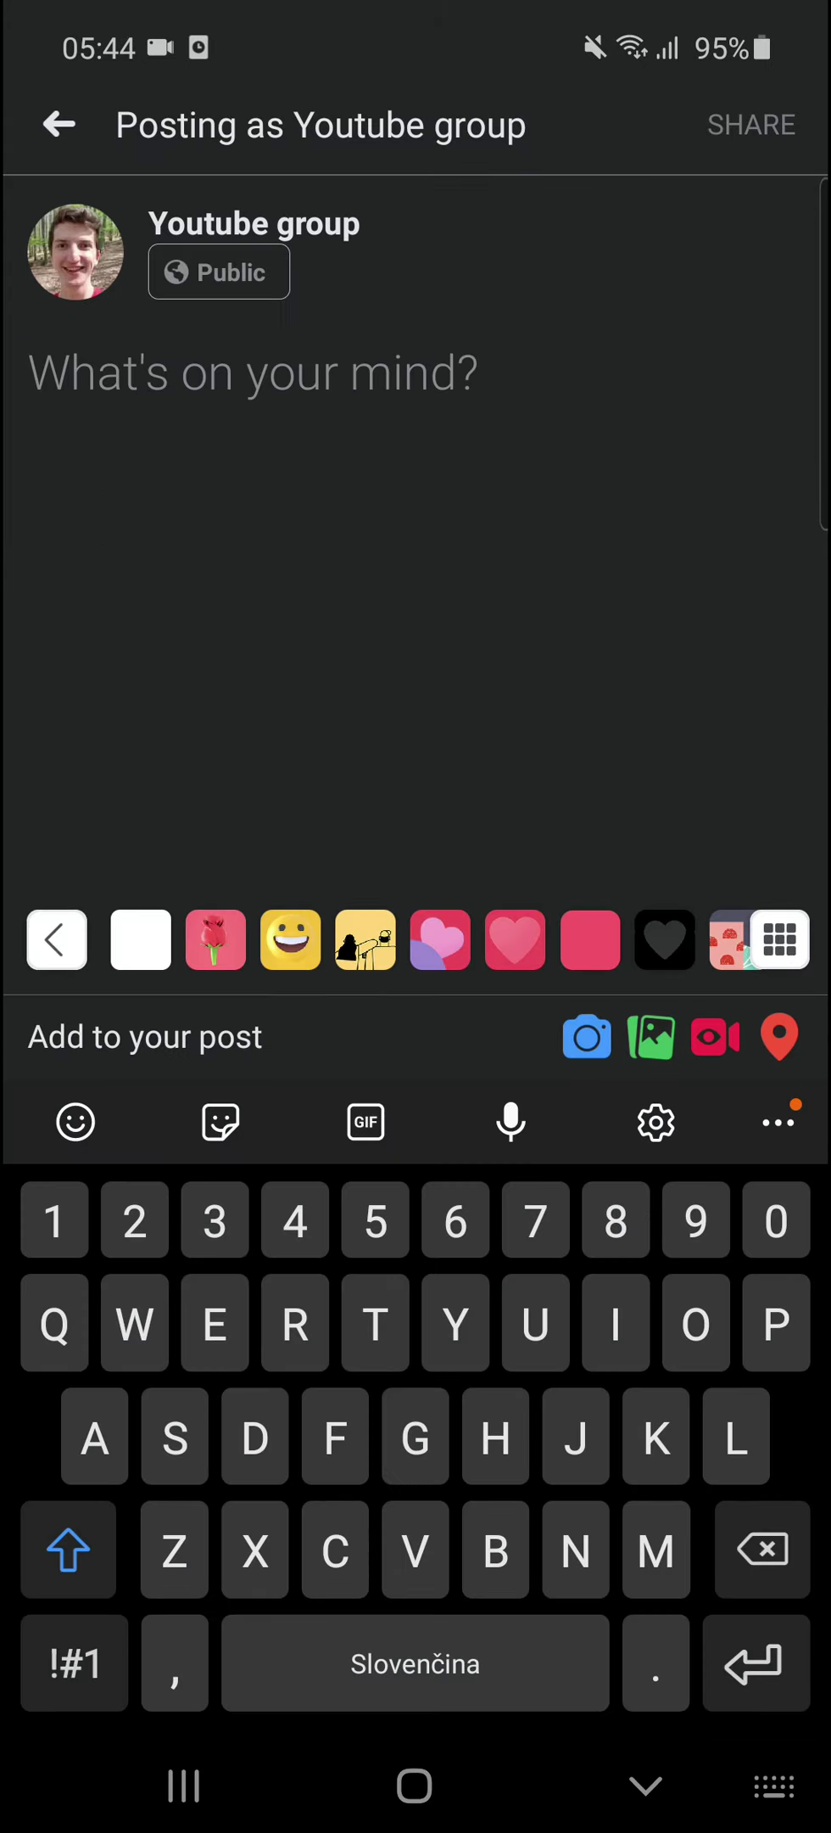
# Write the test post '123', then discard the draft
pyautogui.write('123')
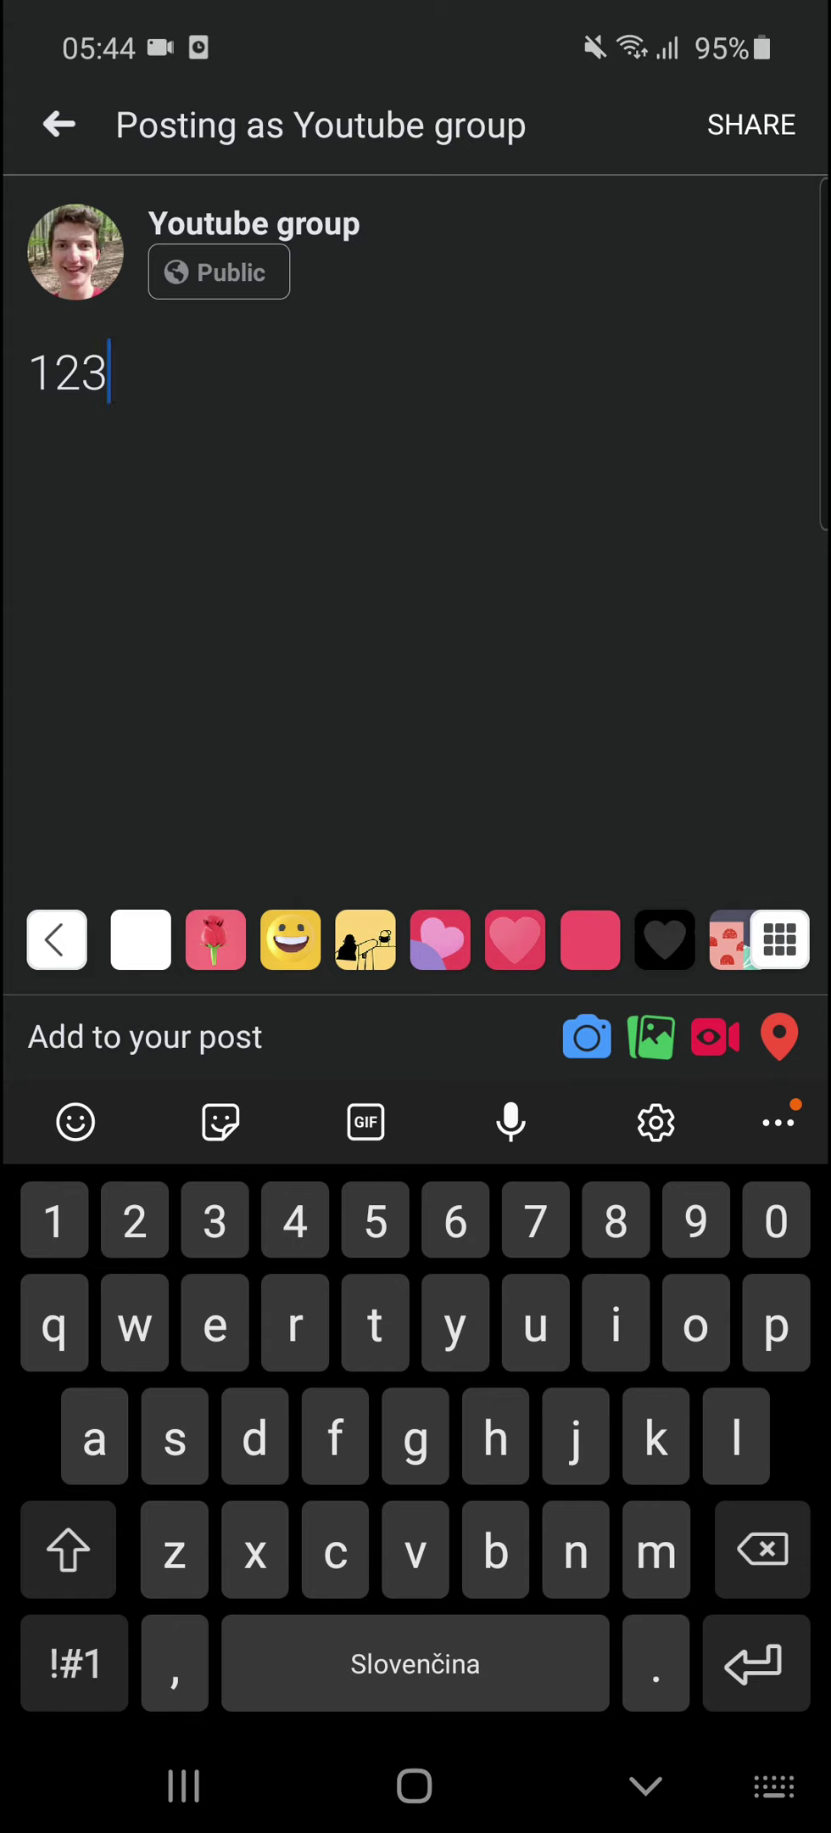
pyautogui.click(59, 124)
pyautogui.click(656, 999)
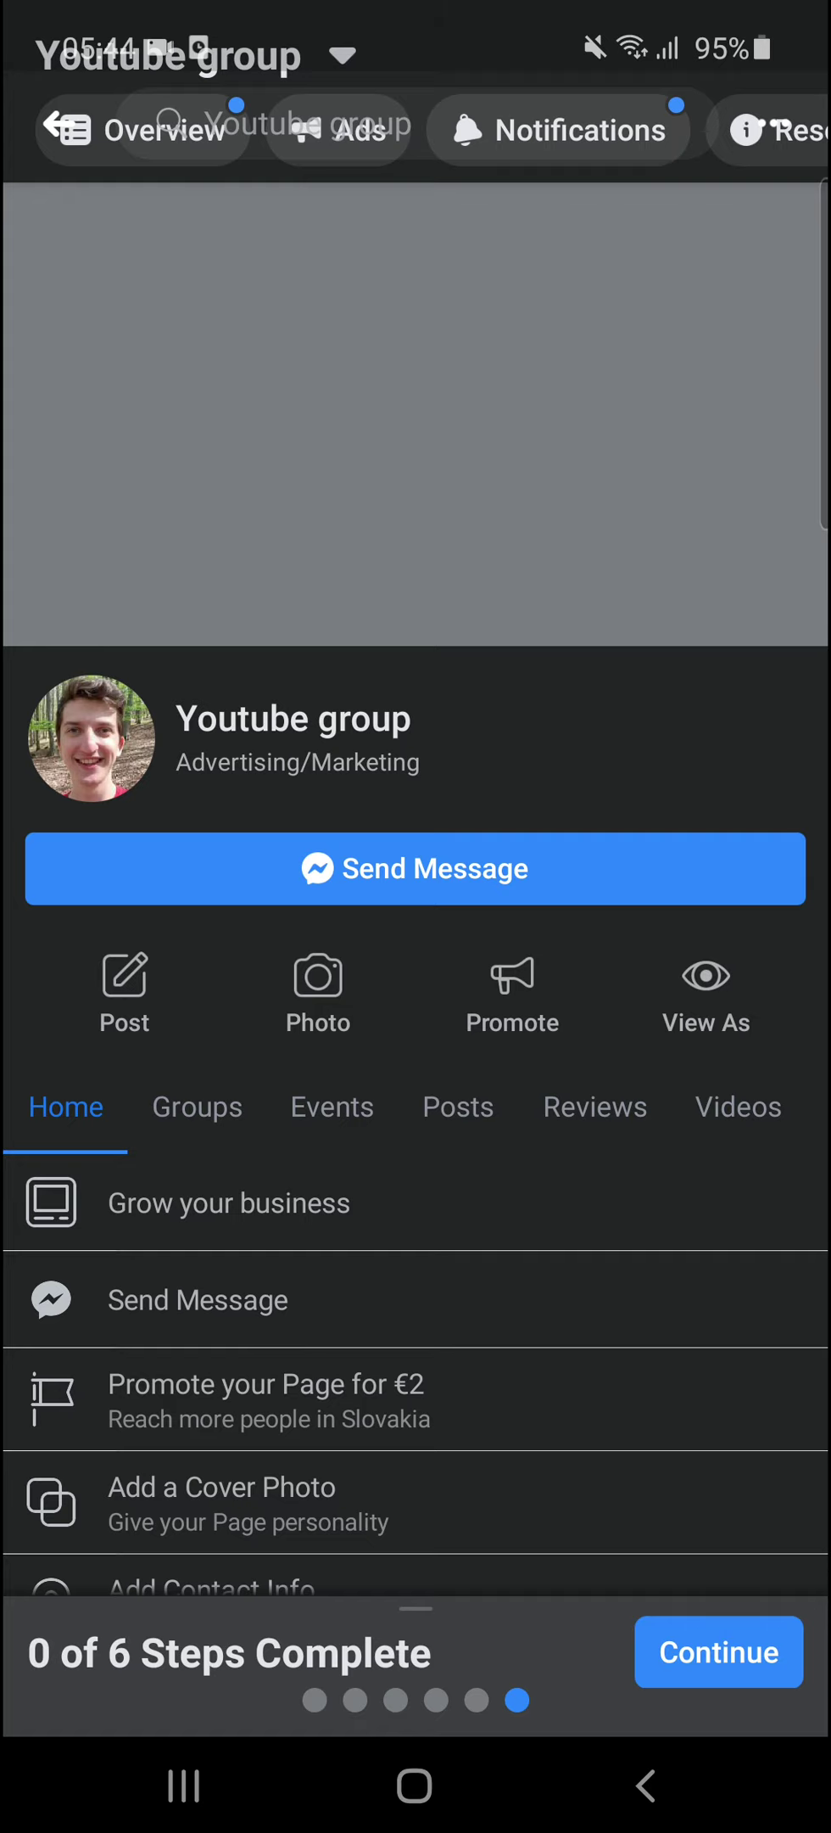
# Browse the Page's Groups, Events, Posts, Reviews, Videos and Photos sections
pyautogui.click(197, 1107)
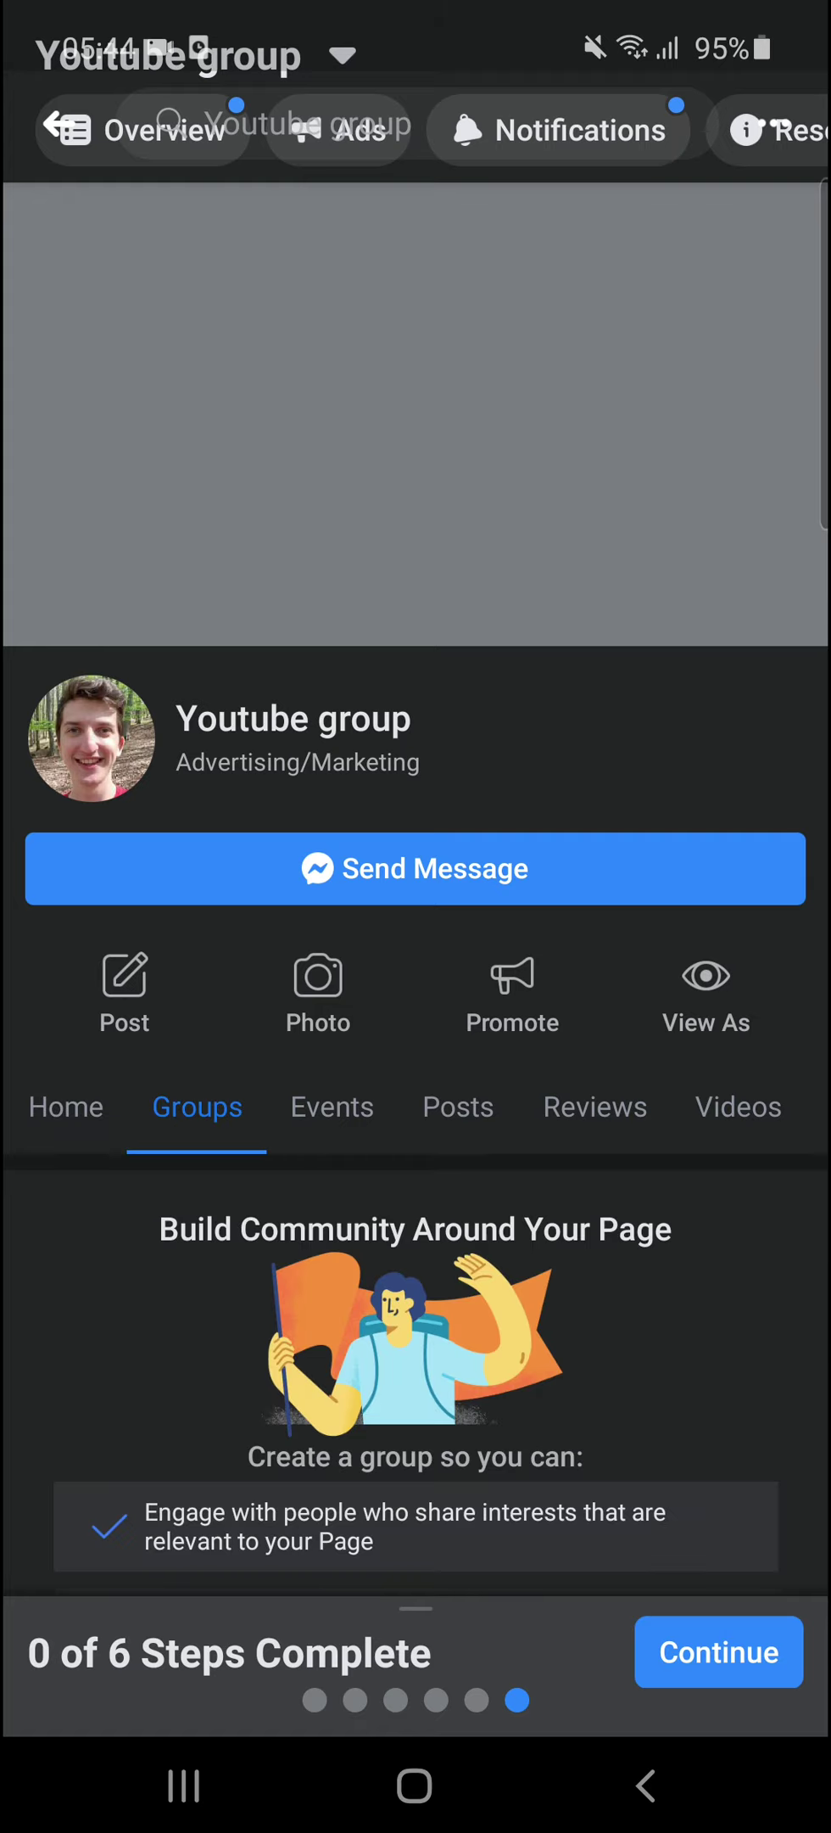
pyautogui.click(332, 1106)
pyautogui.scroll(-3, 416, 1103)
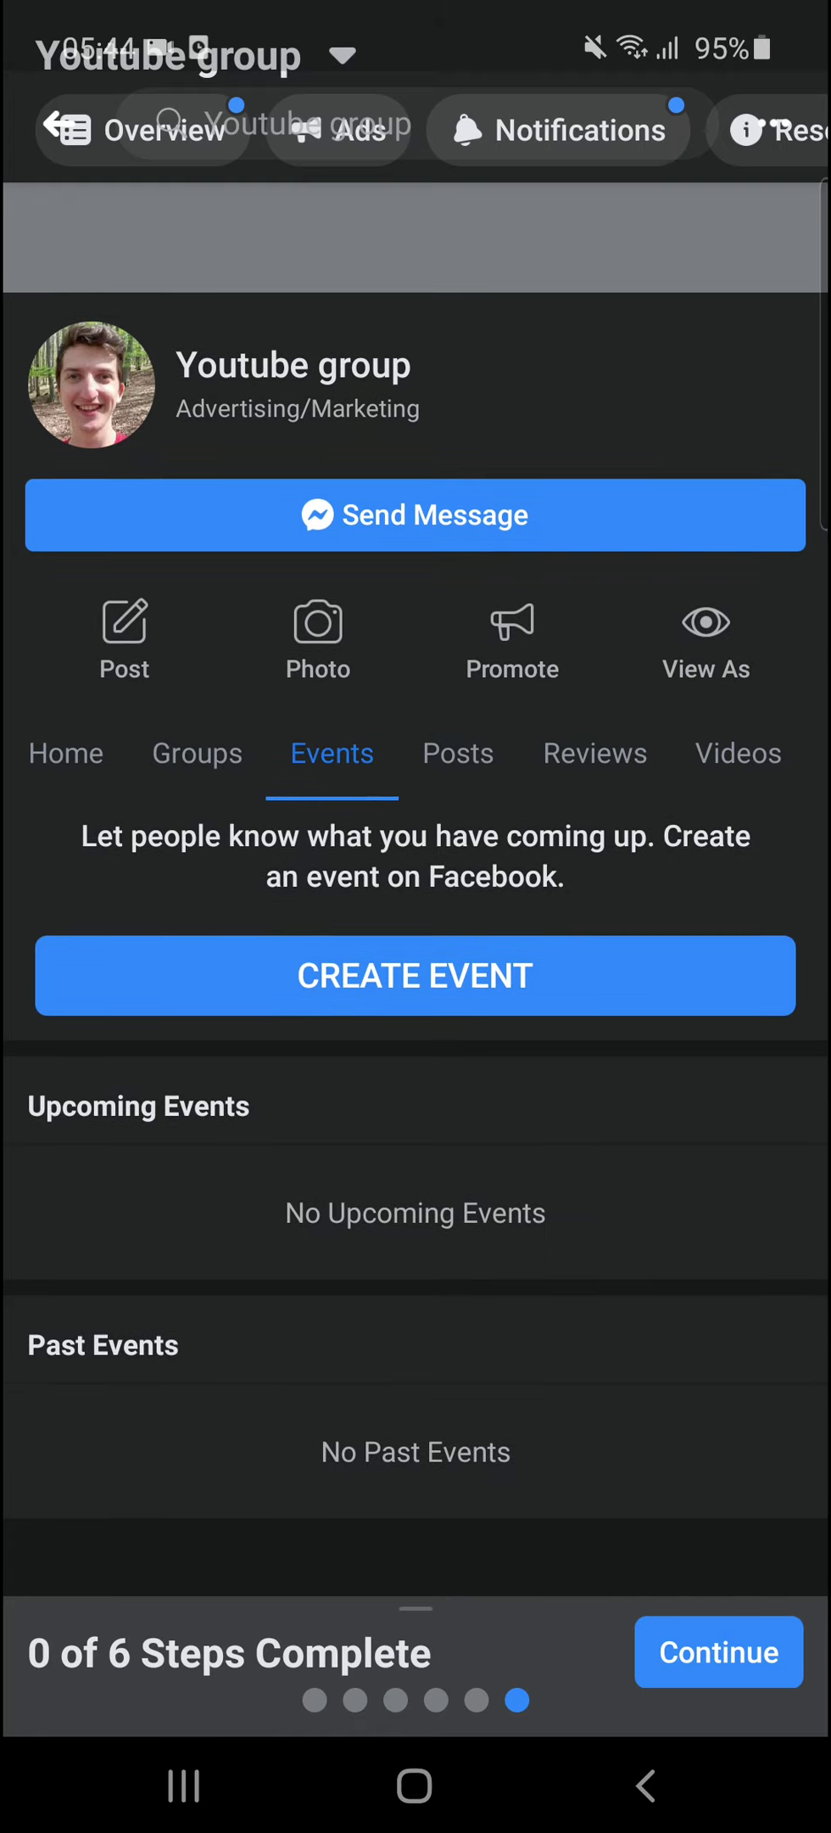
pyautogui.click(458, 753)
pyautogui.click(552, 752)
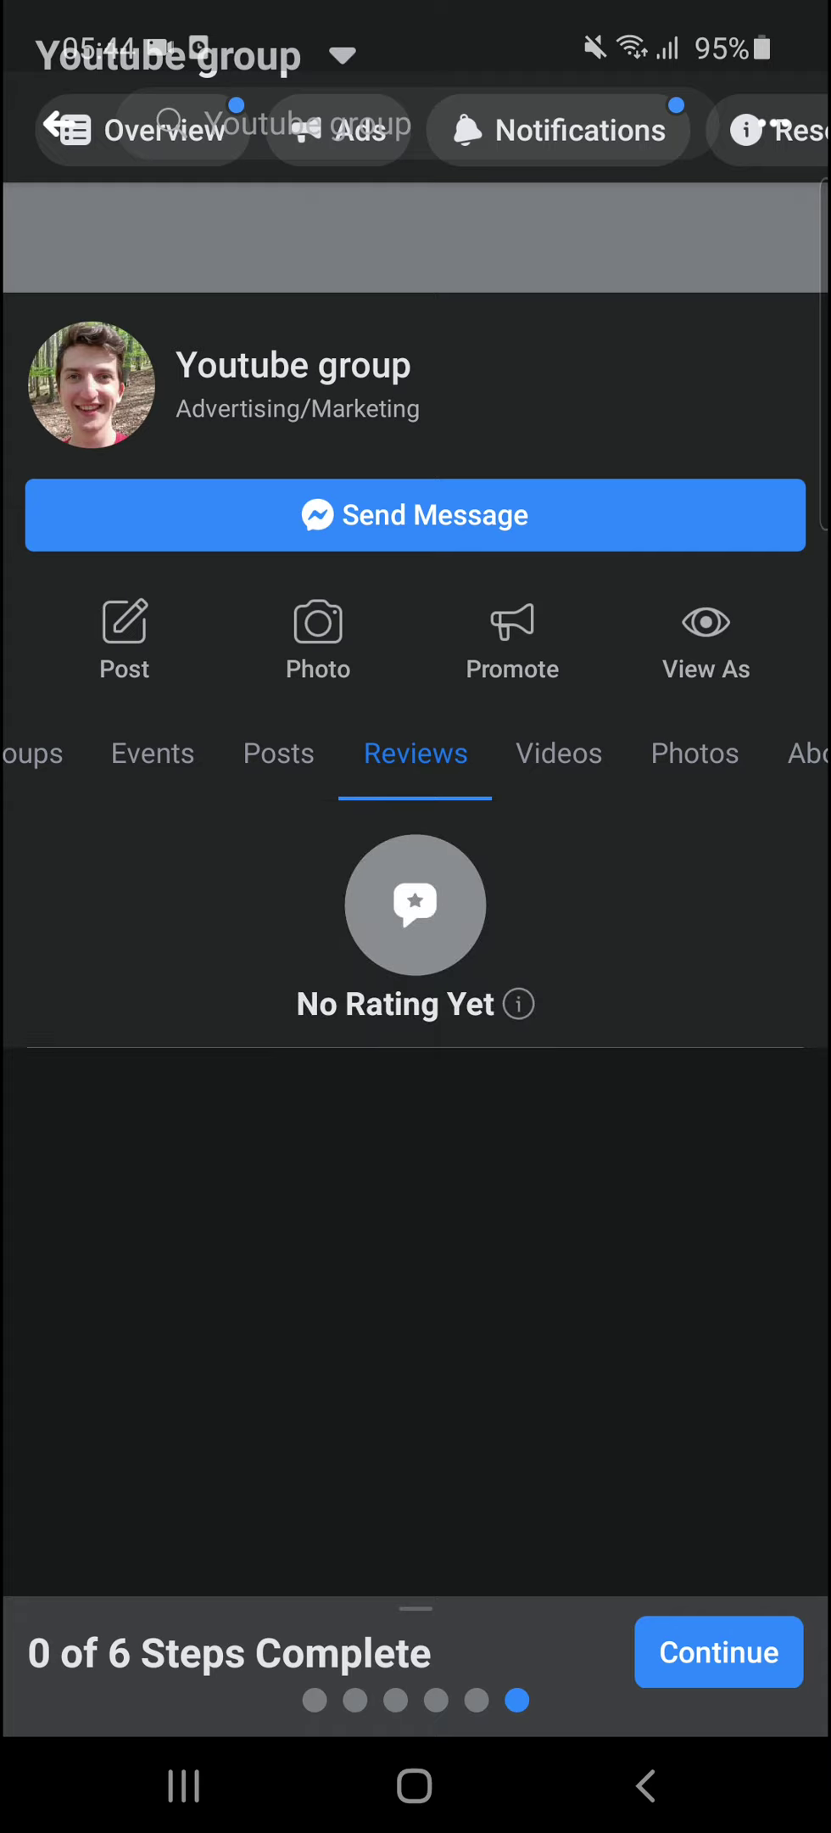
pyautogui.click(559, 753)
pyautogui.click(549, 752)
pyautogui.click(307, 752)
pyautogui.click(697, 752)
pyautogui.click(549, 753)
# Leave Facebook and bring up the app list showing Business Suite
pyautogui.scroll(-4, 415, 934)
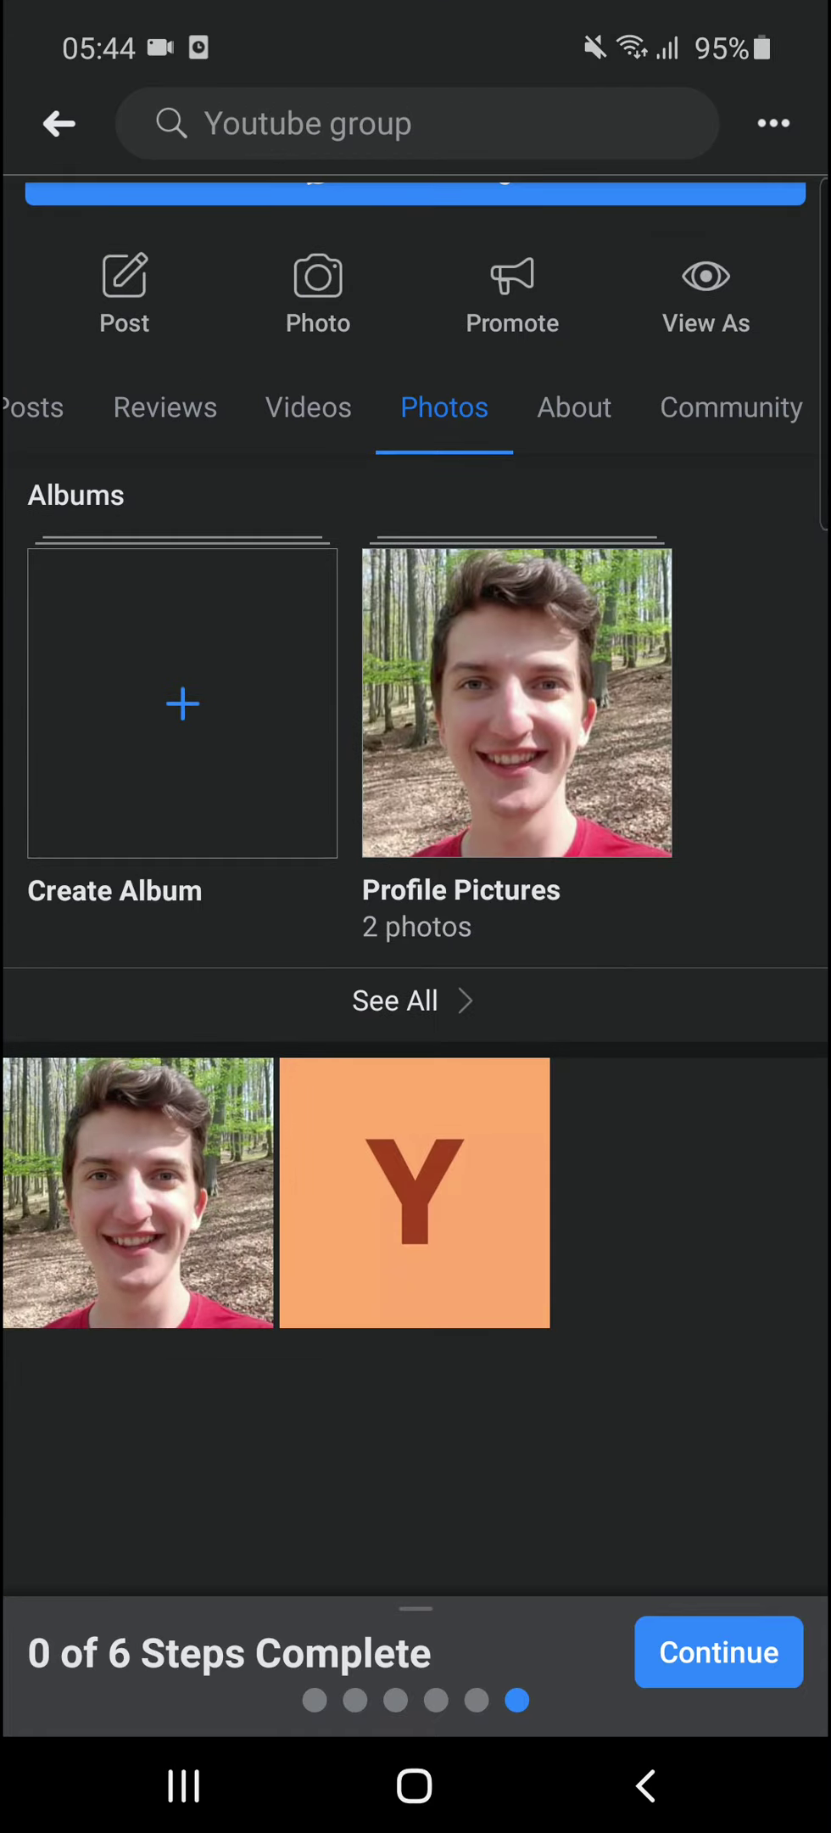
pyautogui.click(414, 1785)
pyautogui.moveTo(416, 1357); pyautogui.dragTo(416, 594)
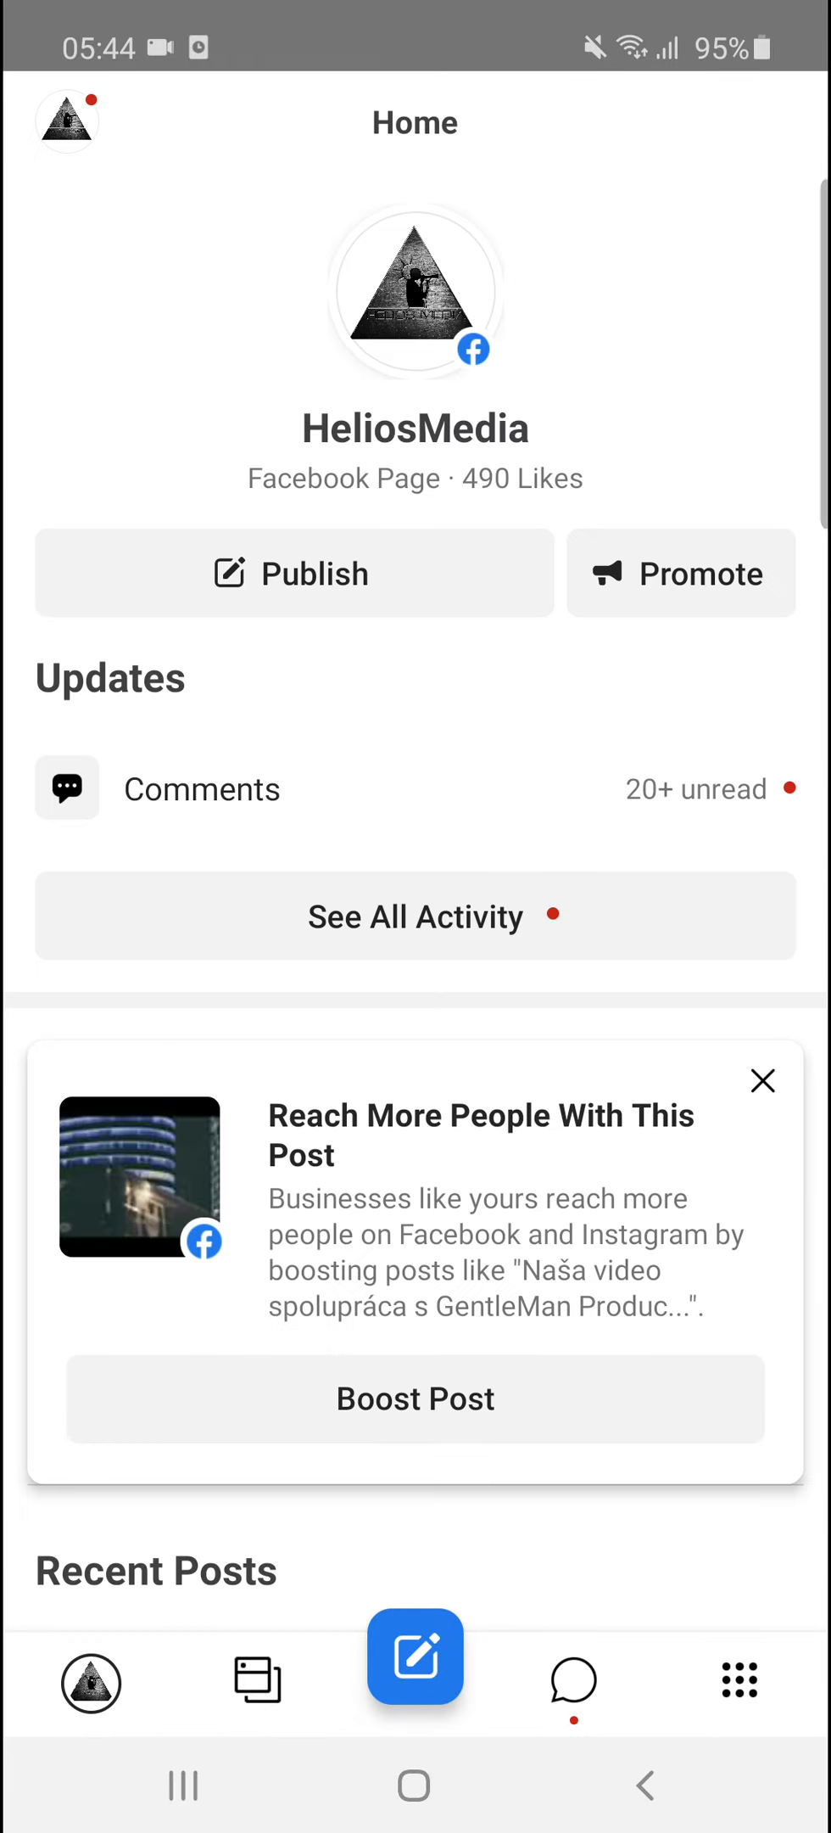
# Open the Business Suite Page list from HeliosMedia and close it without switching
pyautogui.scroll(-3, 416, 899)
pyautogui.scroll(3, 416, 899)
pyautogui.click(67, 122)
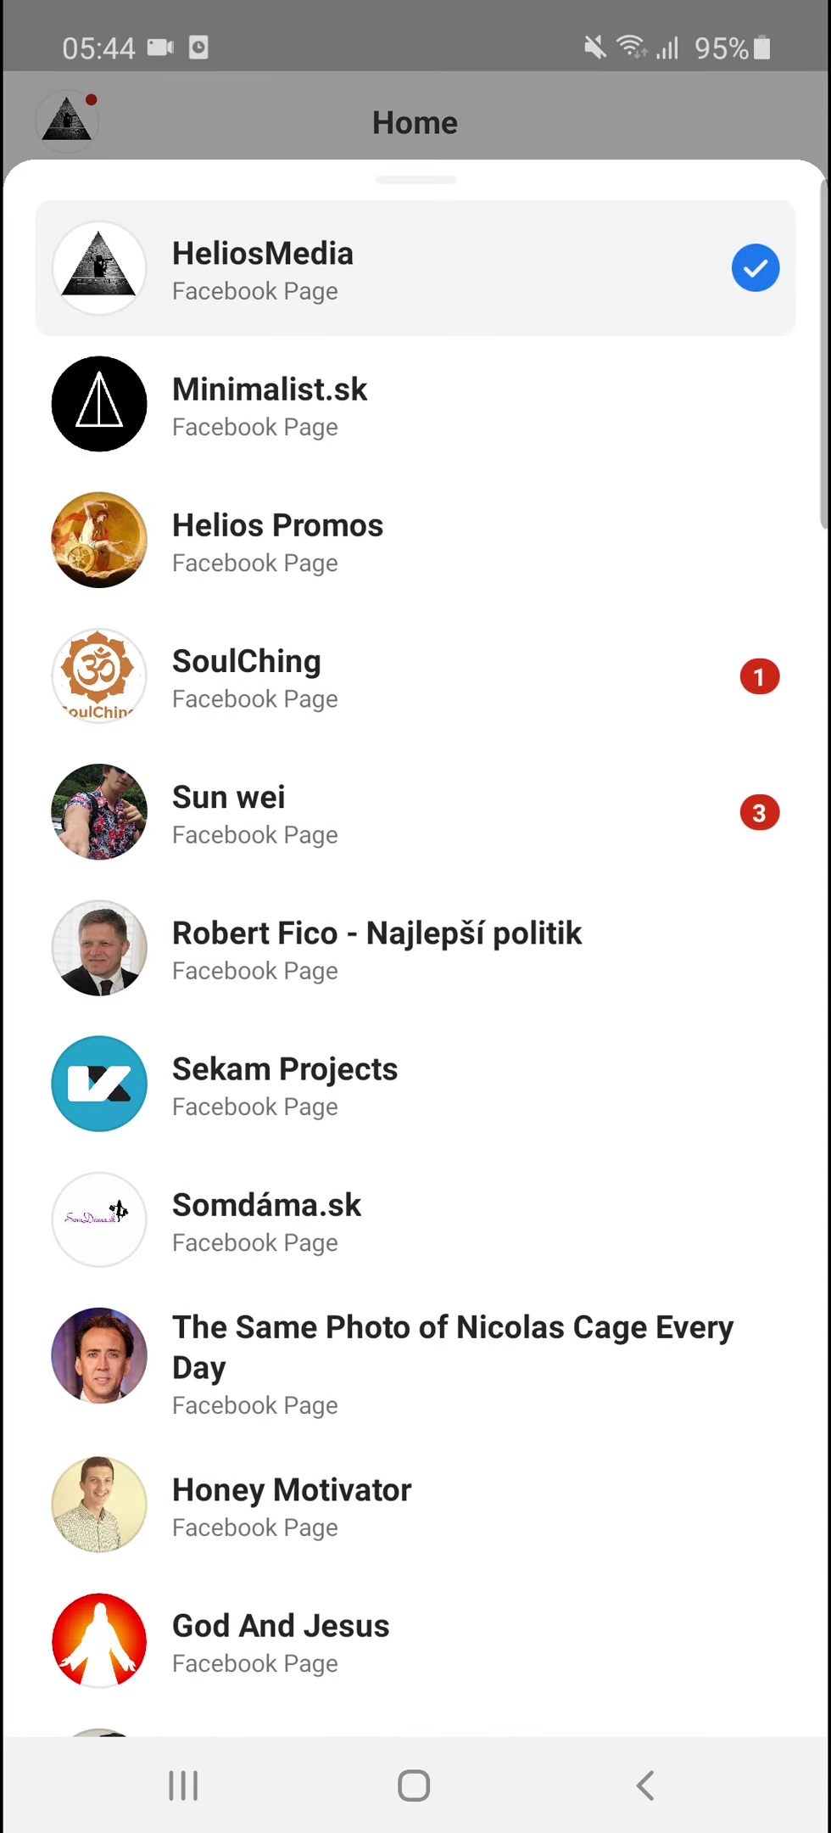
pyautogui.scroll(-2, 416, 967)
pyautogui.scroll(2, 416, 967)
pyautogui.scroll(-3, 416, 967)
pyautogui.scroll(2, 416, 968)
pyautogui.moveTo(415, 764); pyautogui.dragTo(416, 1443)
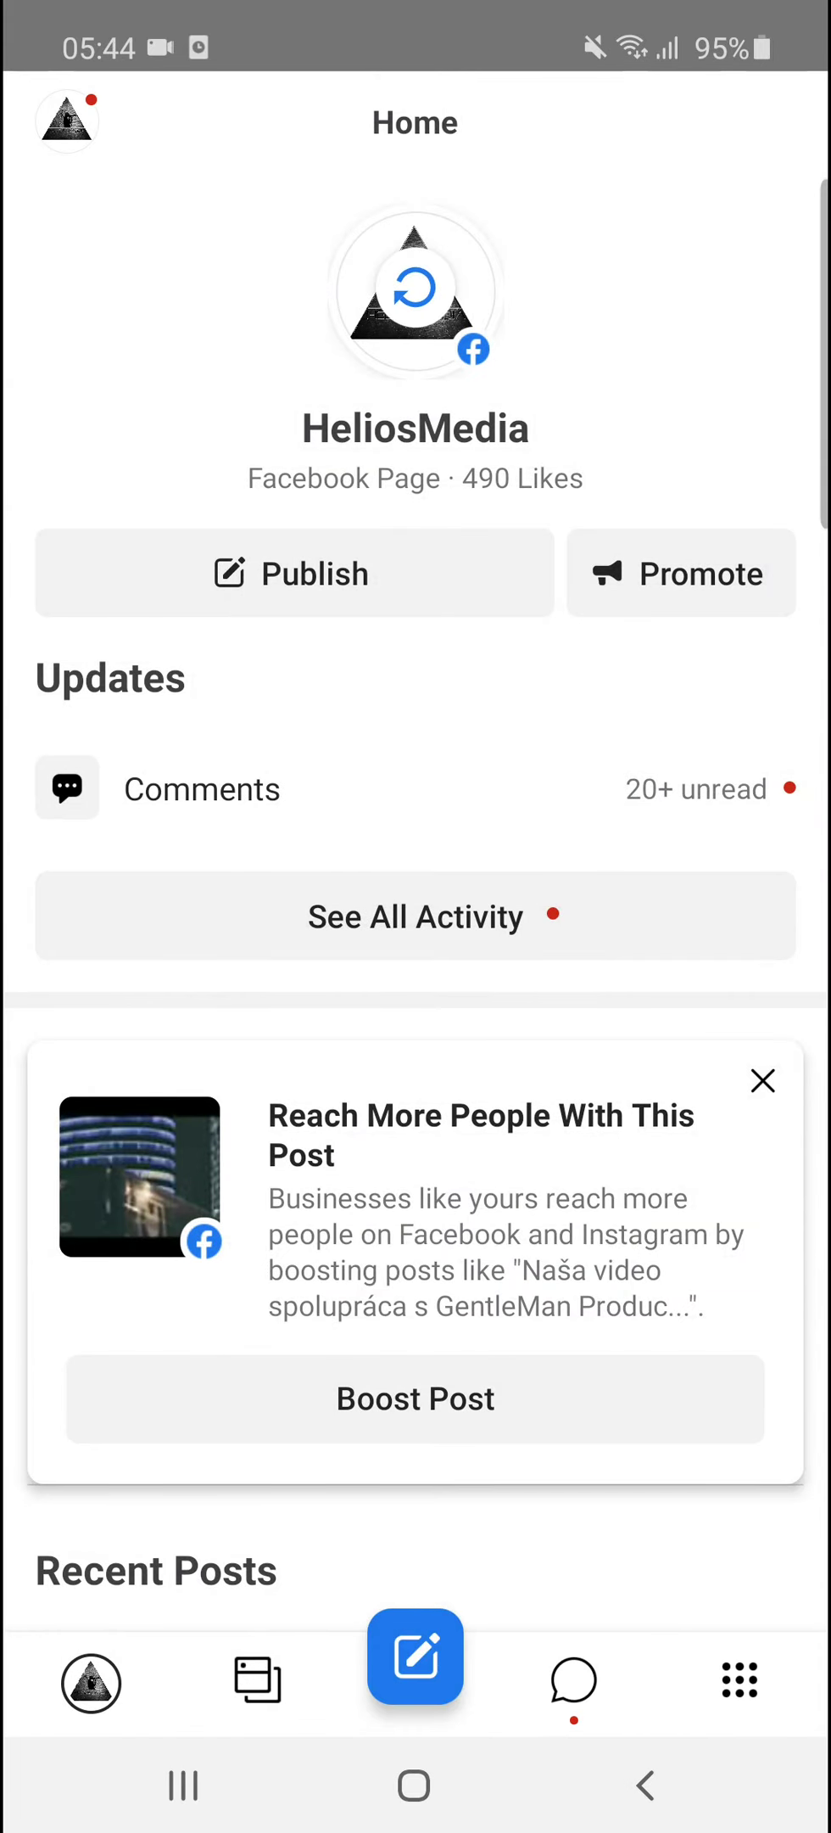
# Reopen the Page list and switch to the Minimalist.sk Page
pyautogui.click(67, 121)
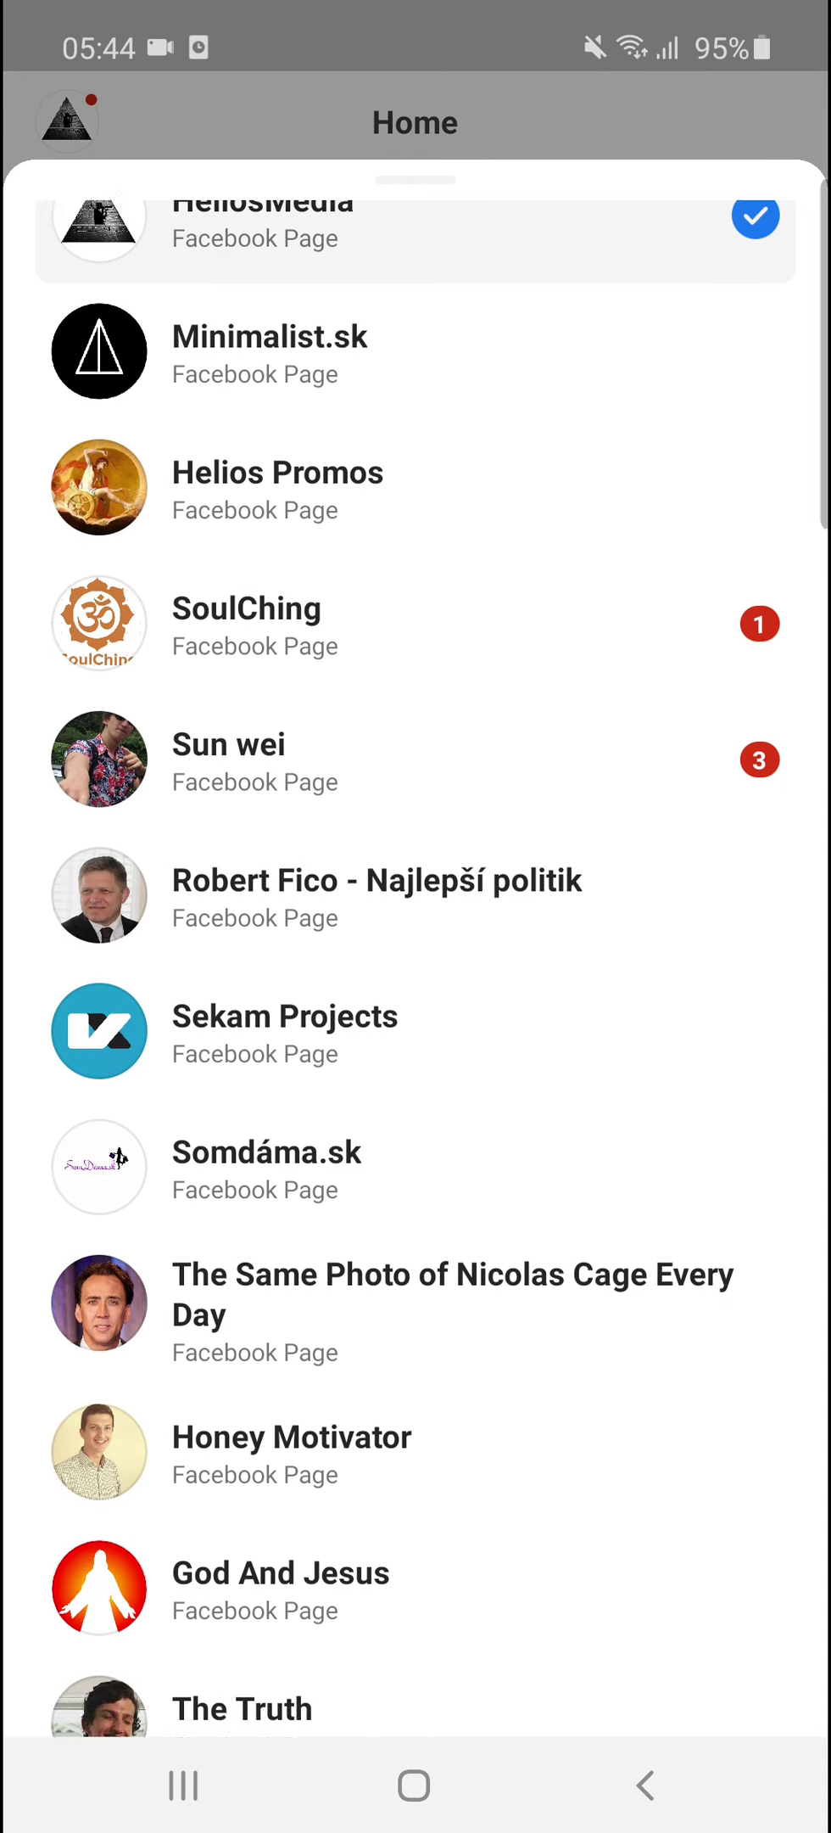
pyautogui.scroll(-3, 416, 967)
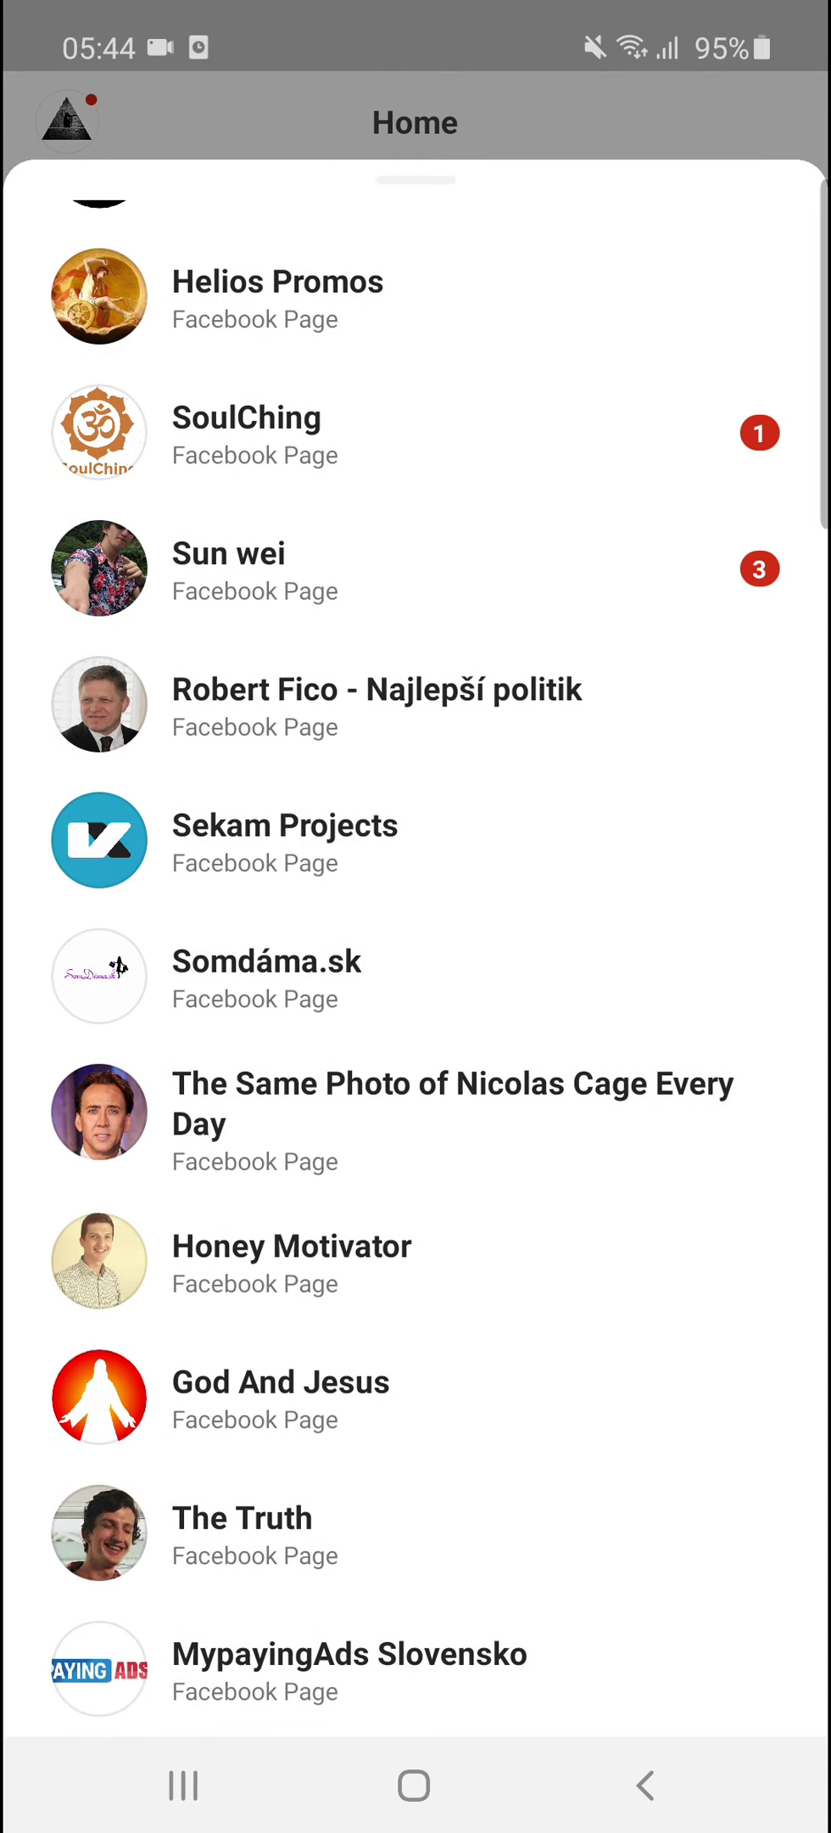
pyautogui.scroll(3, 416, 968)
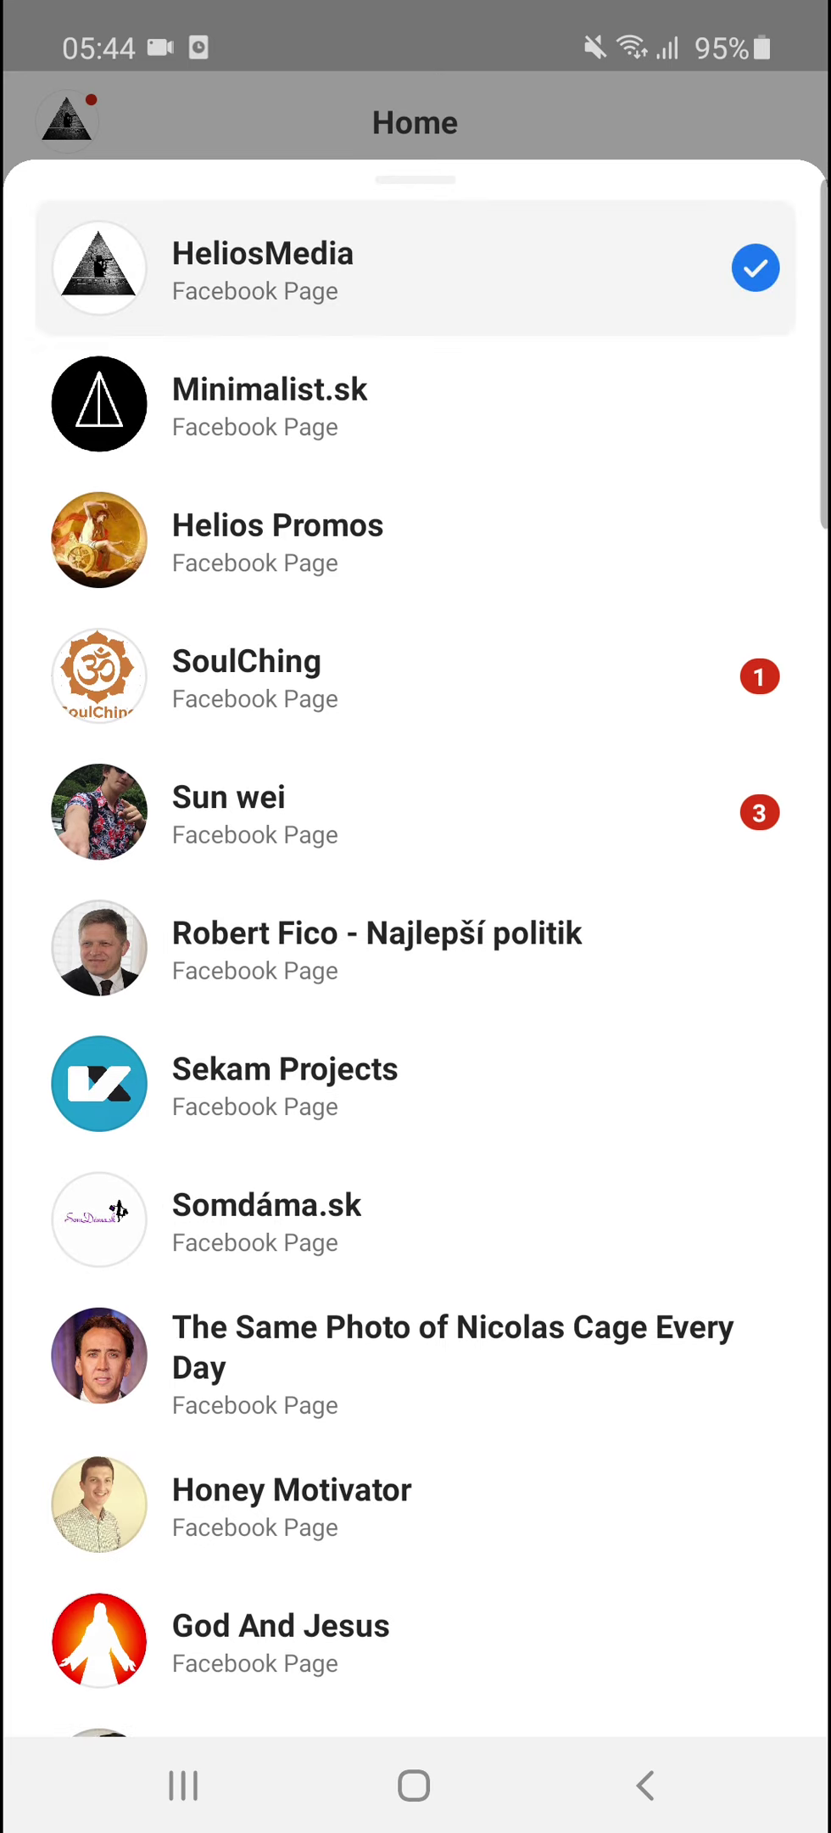
pyautogui.click(270, 403)
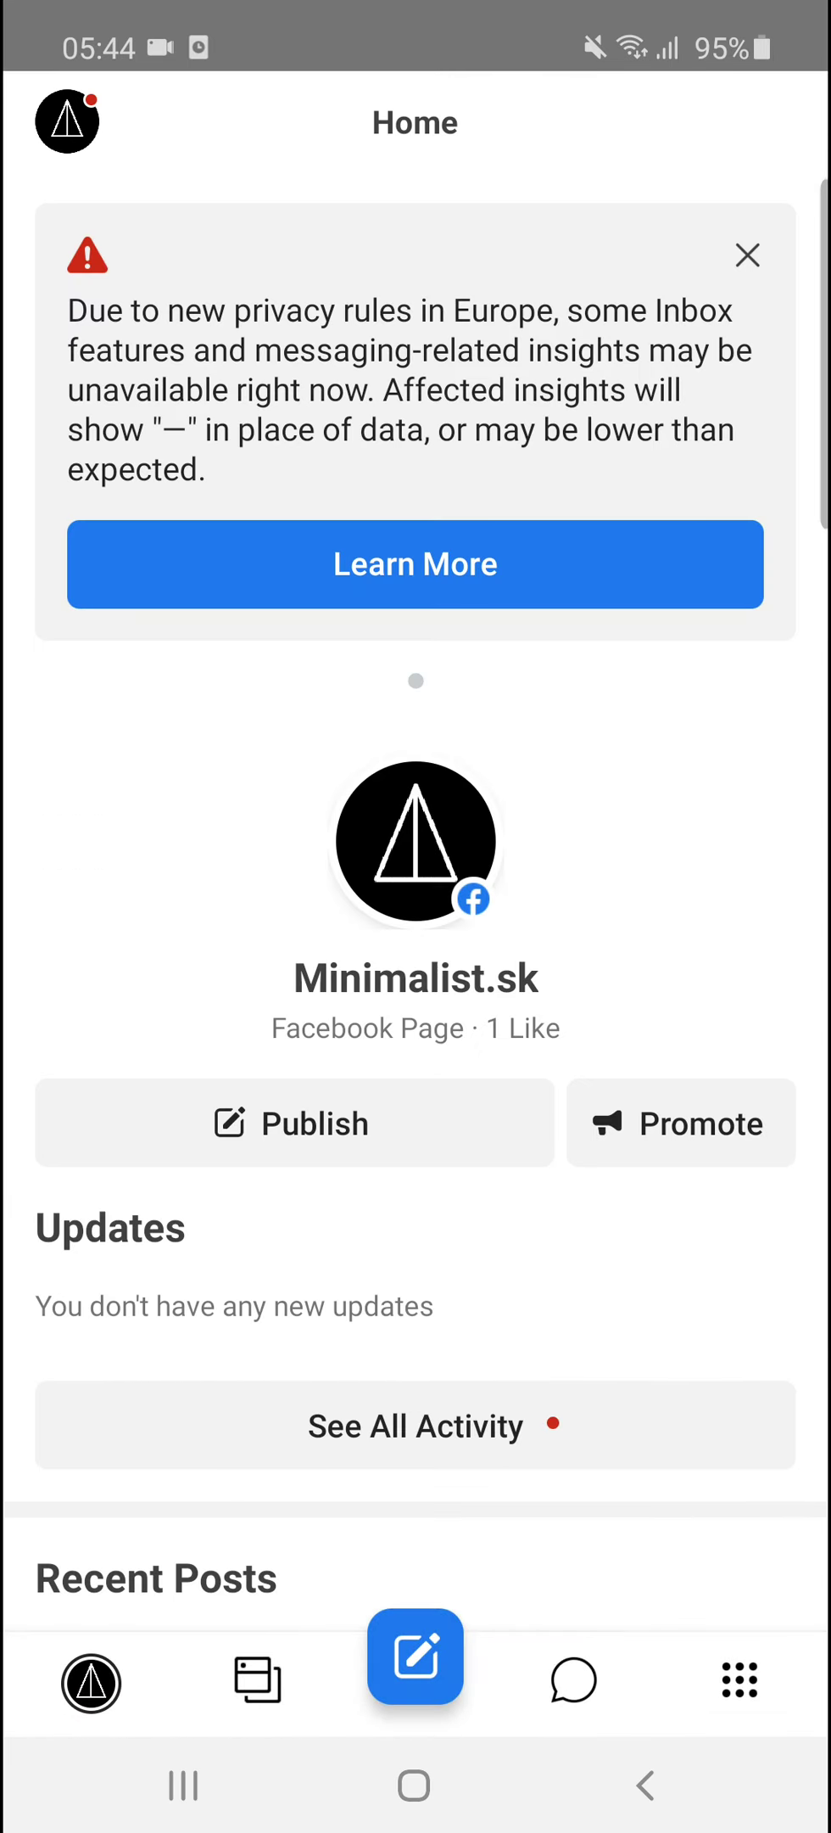
# Start a new Minimalist.sk post with the caption '134'
pyautogui.scroll(-2, 416, 883)
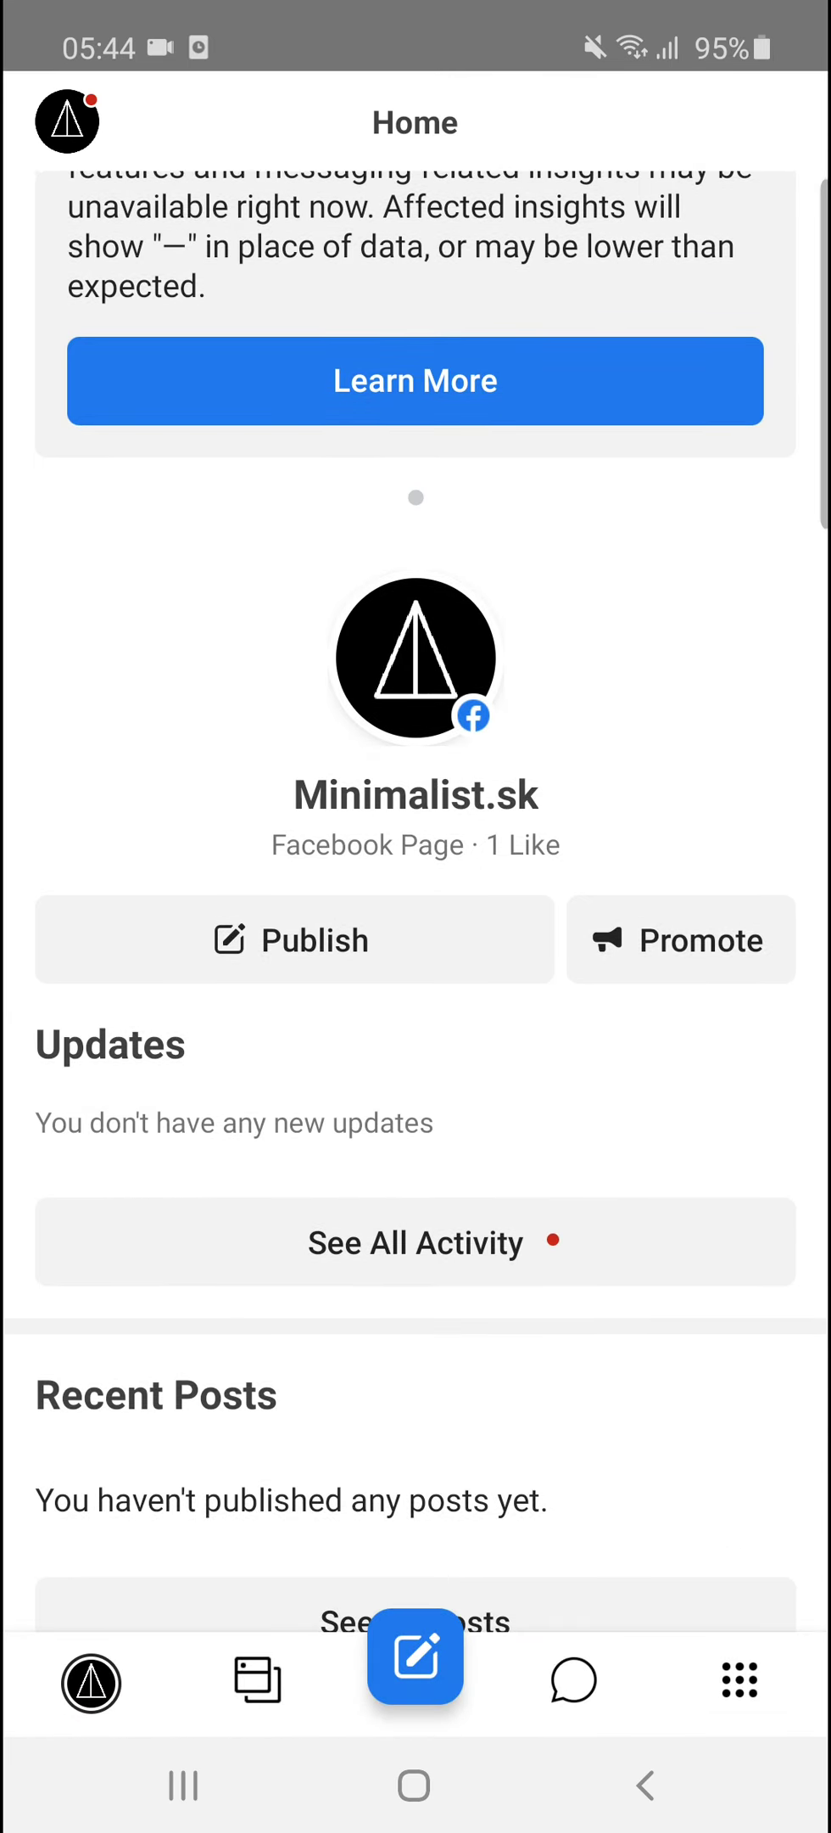
pyautogui.click(415, 1655)
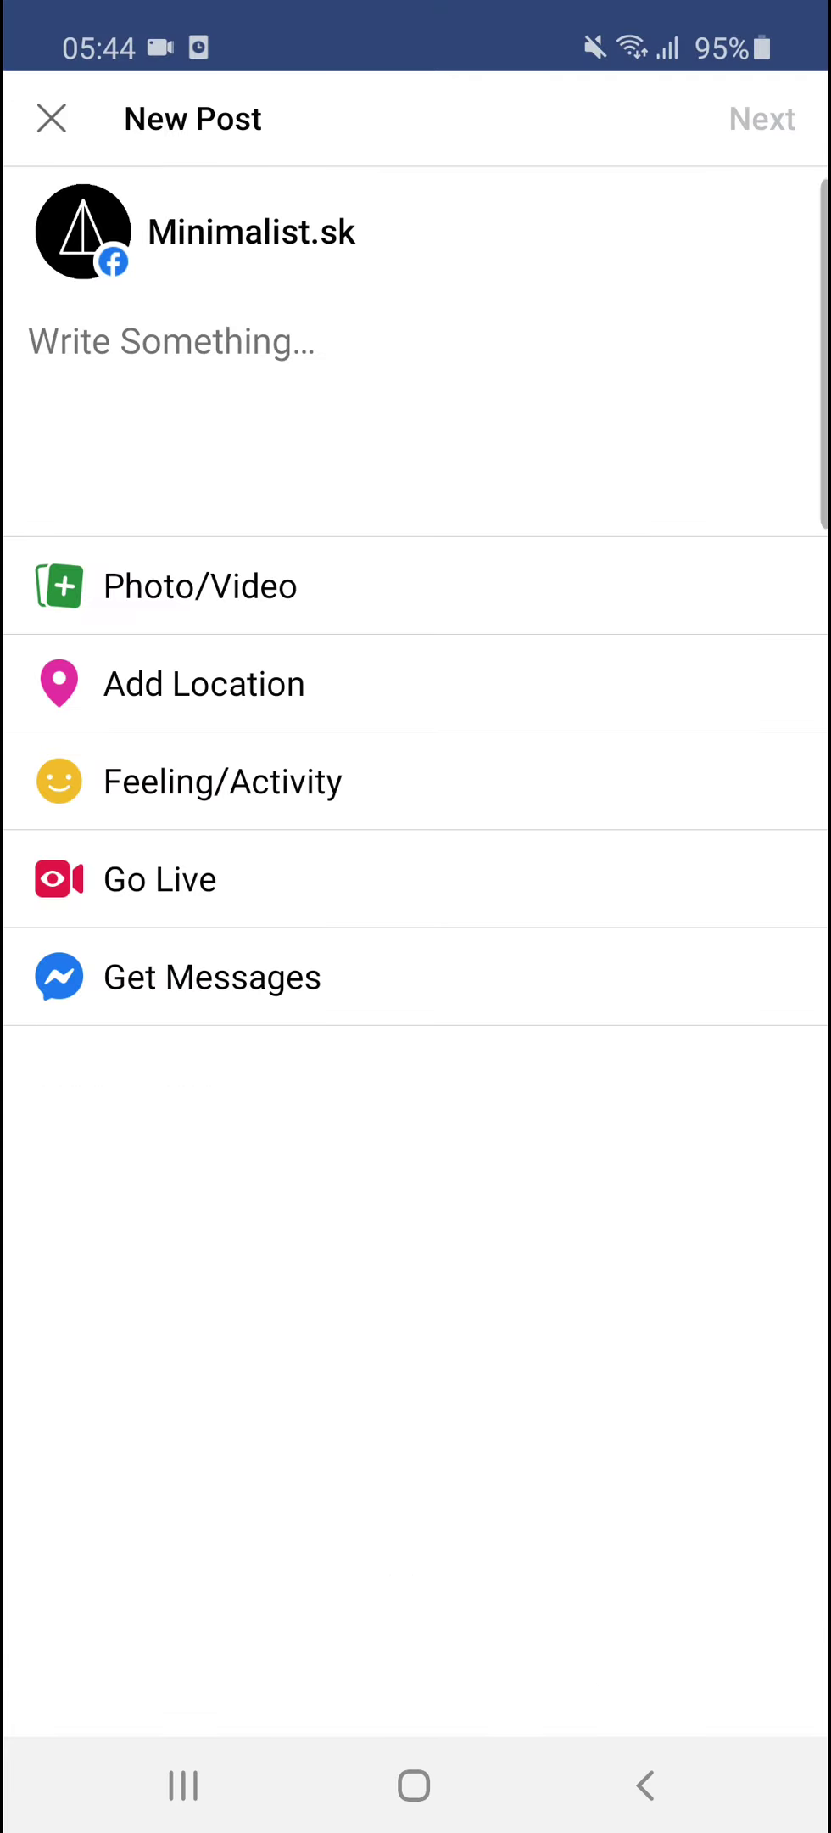
pyautogui.click(172, 341)
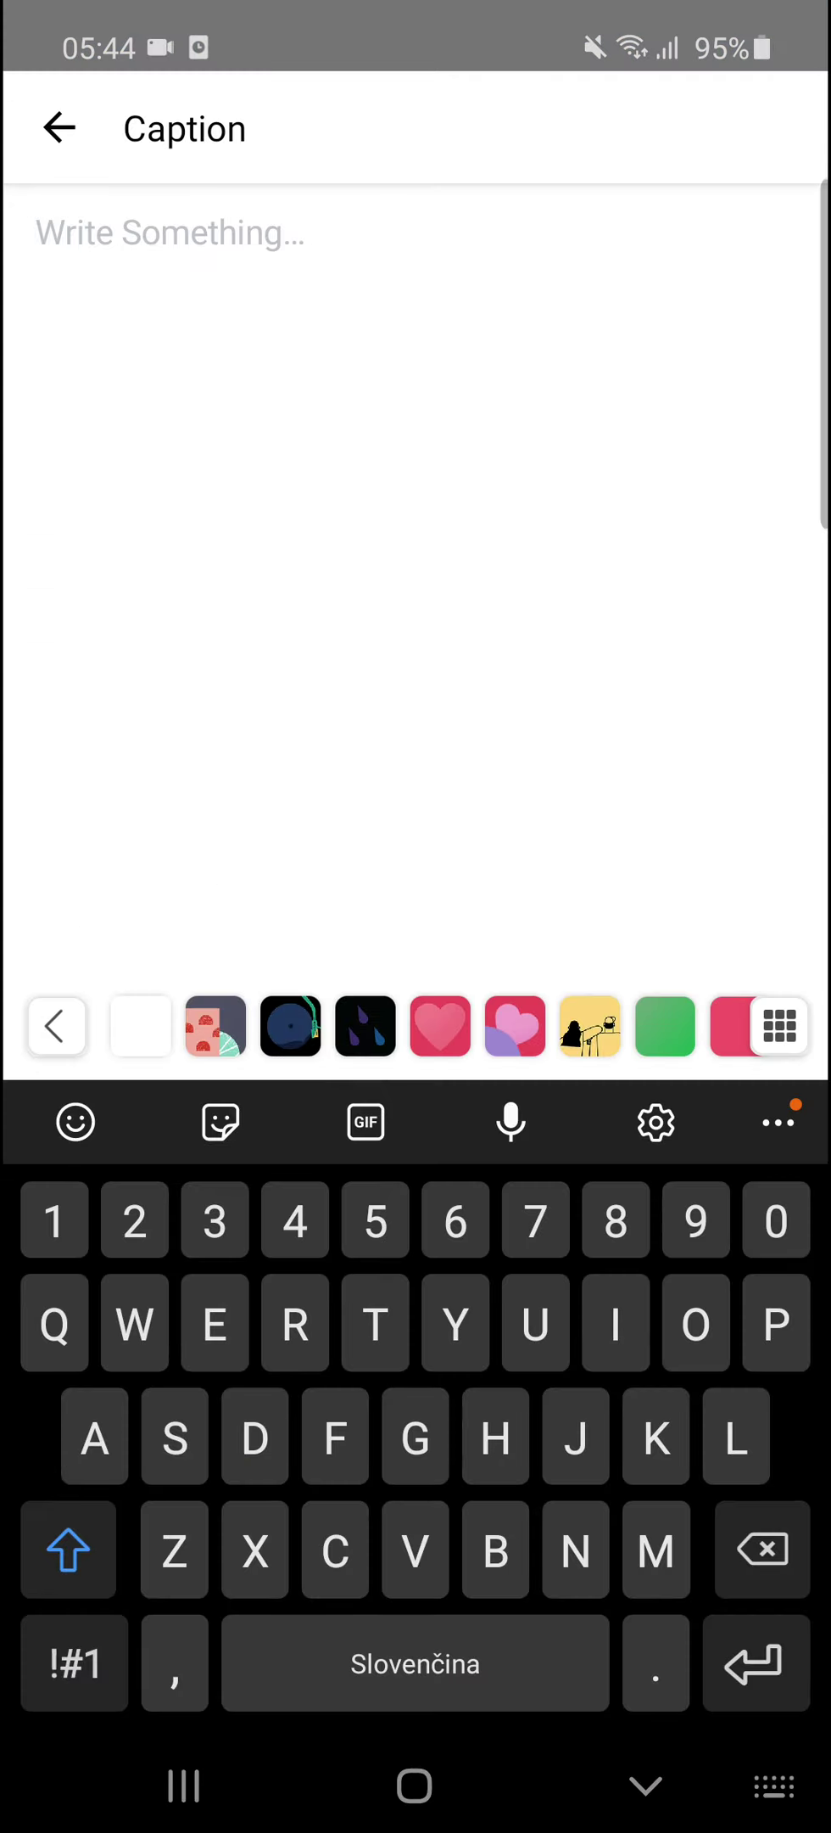
pyautogui.write('134')
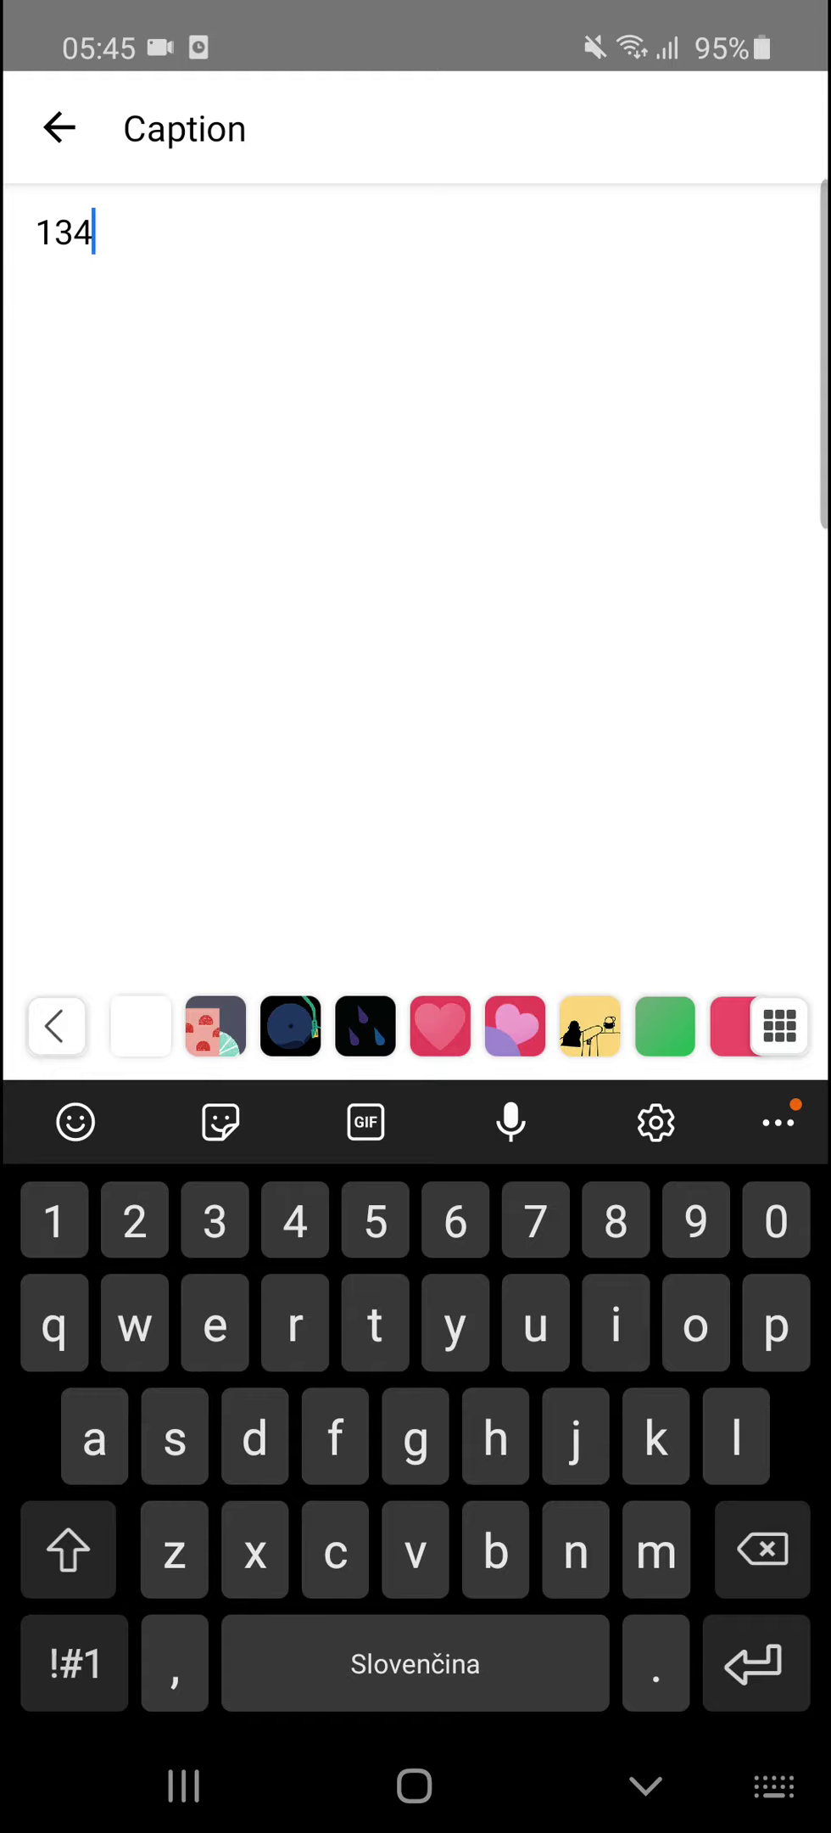
pyautogui.press('Return')
pyautogui.click(59, 127)
# Choose Schedule Later, cancel it, and discard the unpublished draft post
pyautogui.click(763, 119)
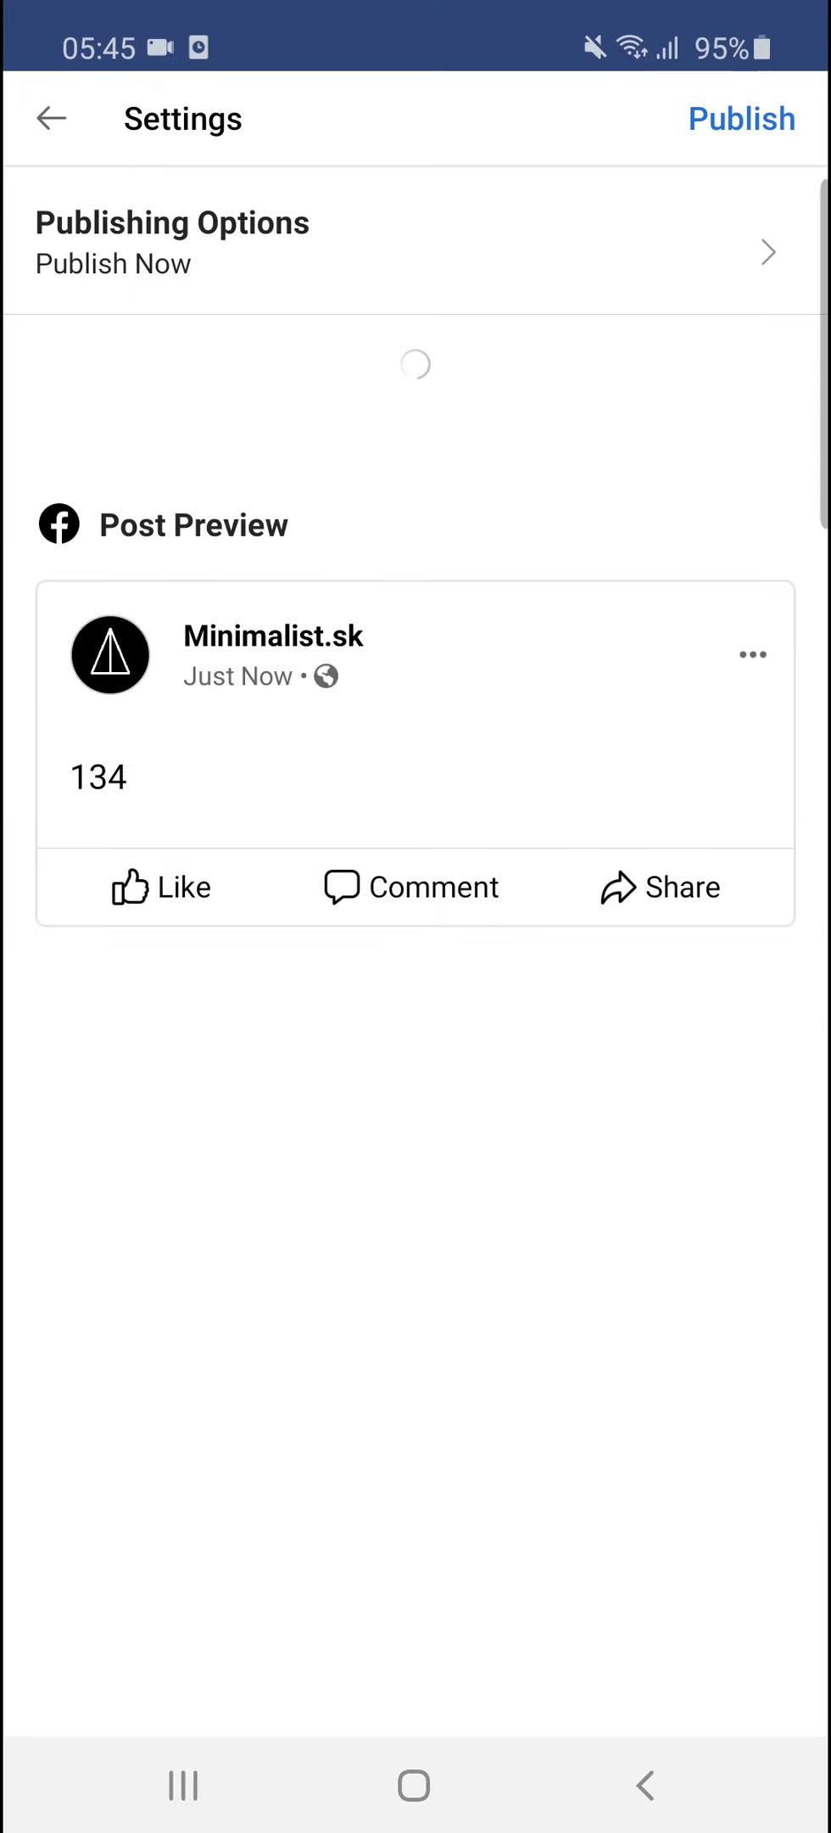
pyautogui.click(408, 243)
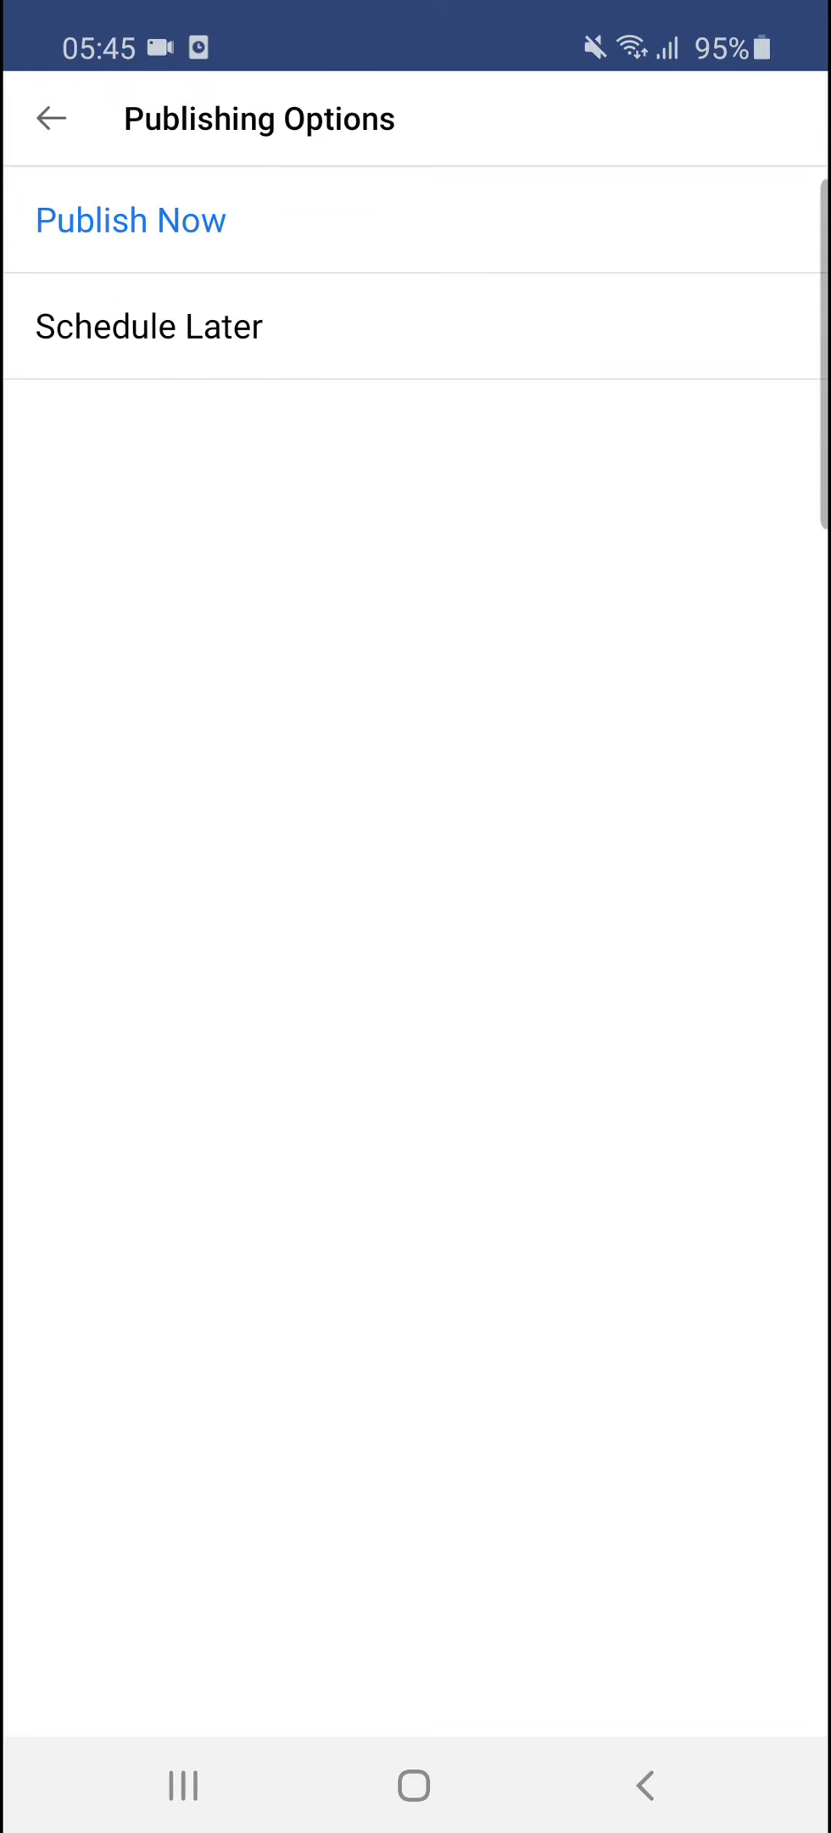
pyautogui.click(149, 326)
pyautogui.click(492, 1017)
pyautogui.click(51, 118)
pyautogui.click(51, 117)
pyautogui.click(660, 952)
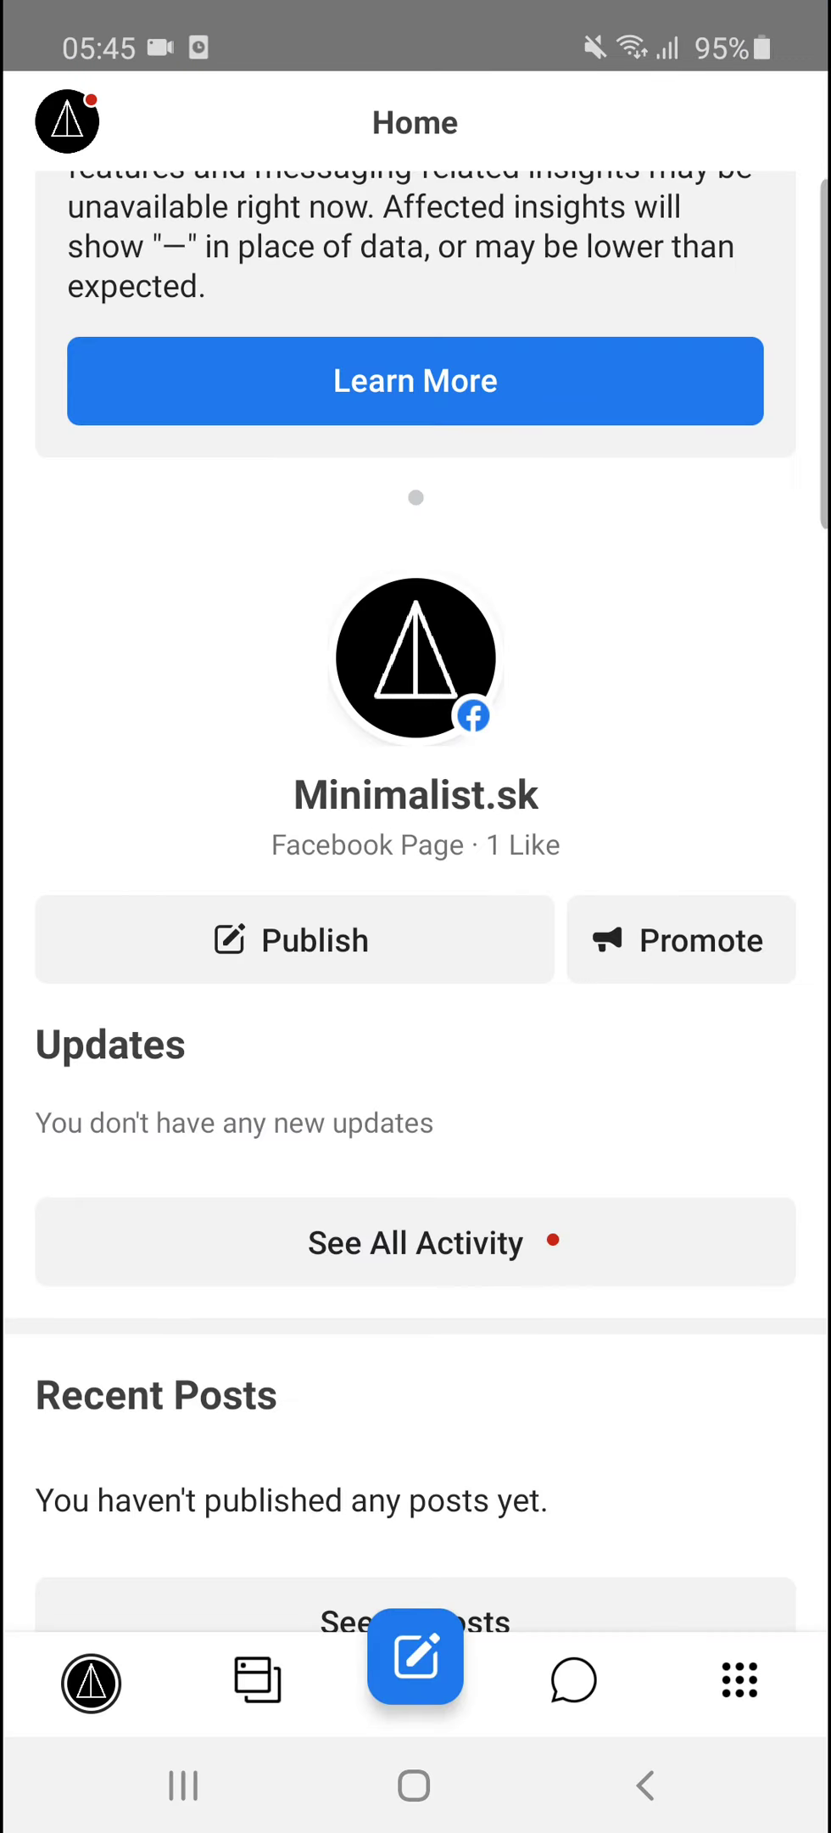
pyautogui.scroll(-5, 416, 899)
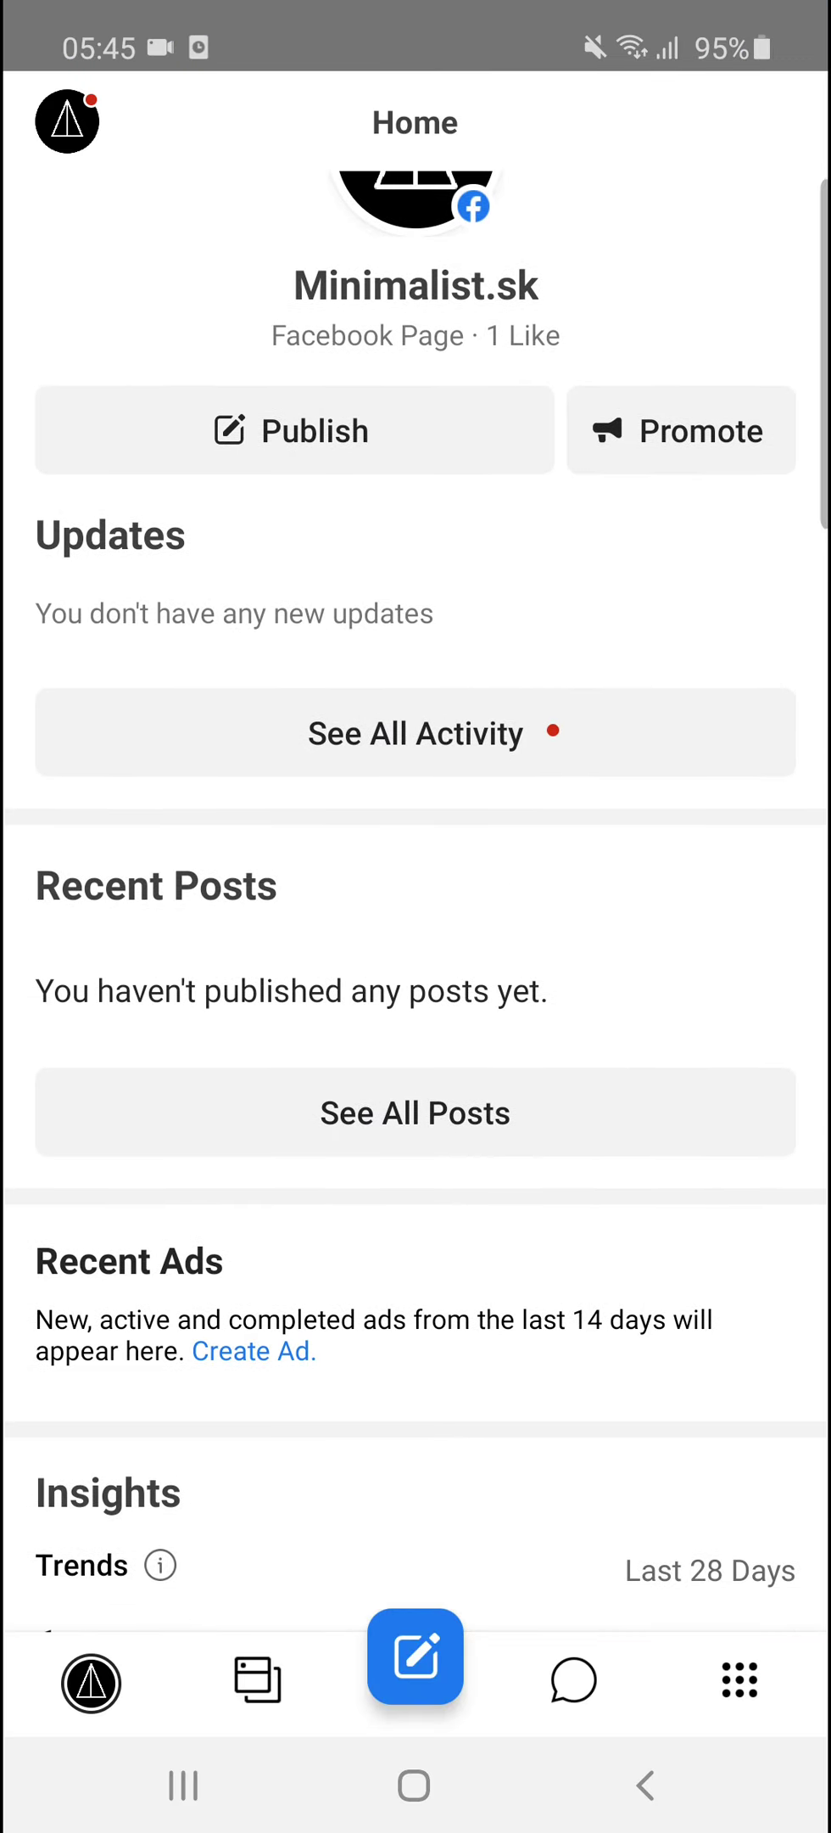
pyautogui.click(740, 1680)
pyautogui.click(740, 1680)
pyautogui.click(161, 1586)
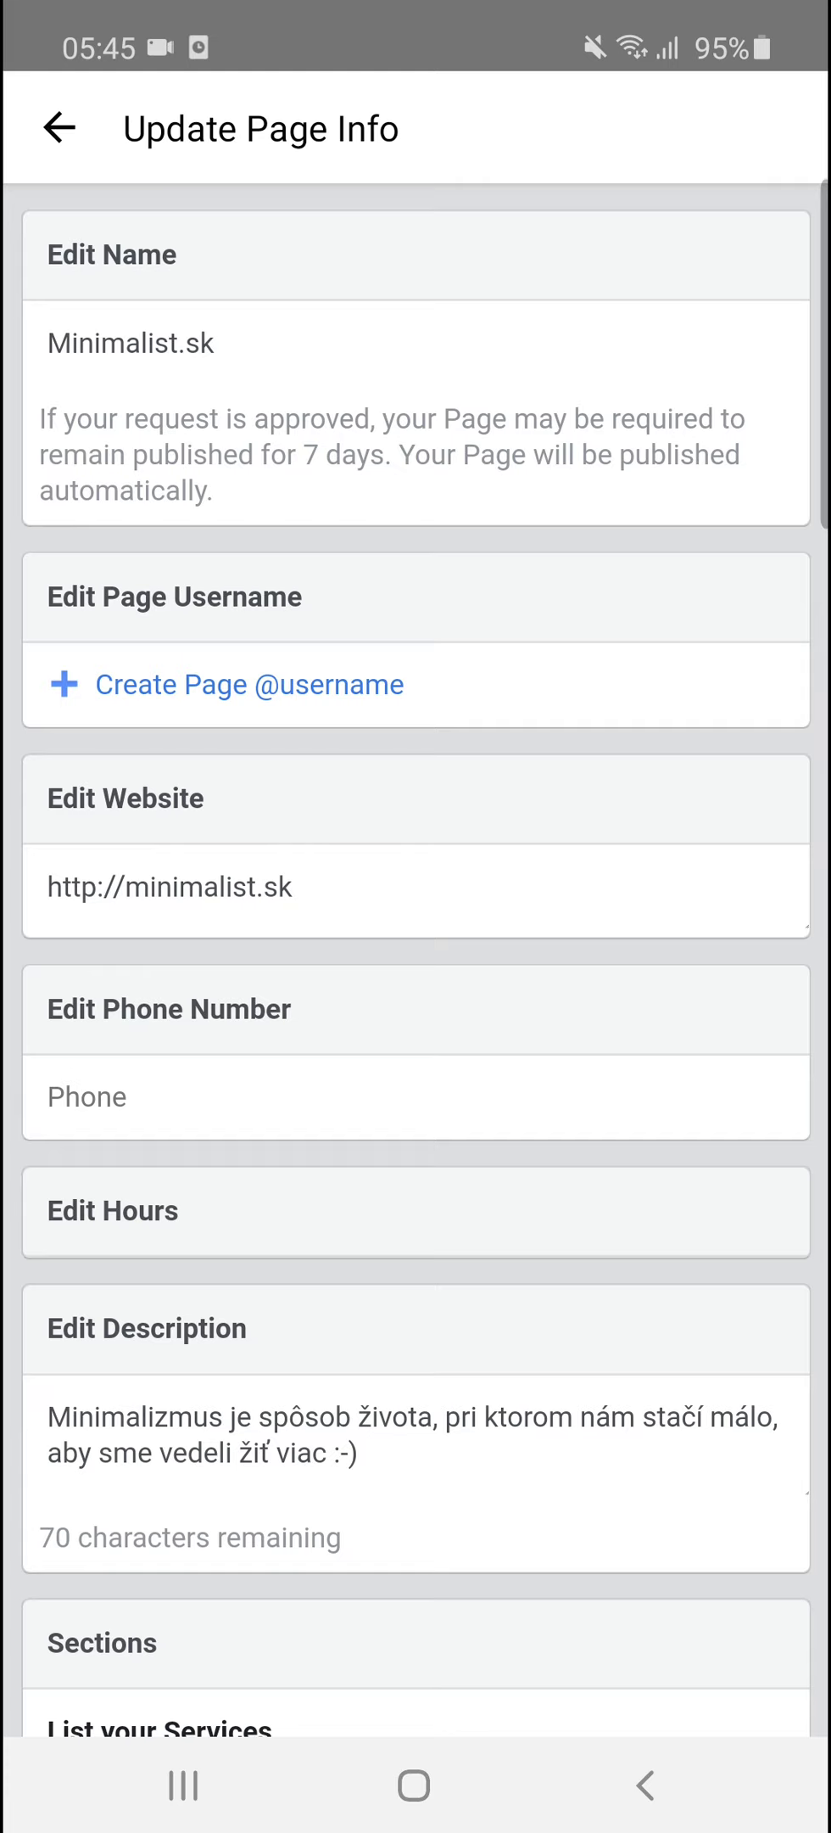
pyautogui.click(59, 127)
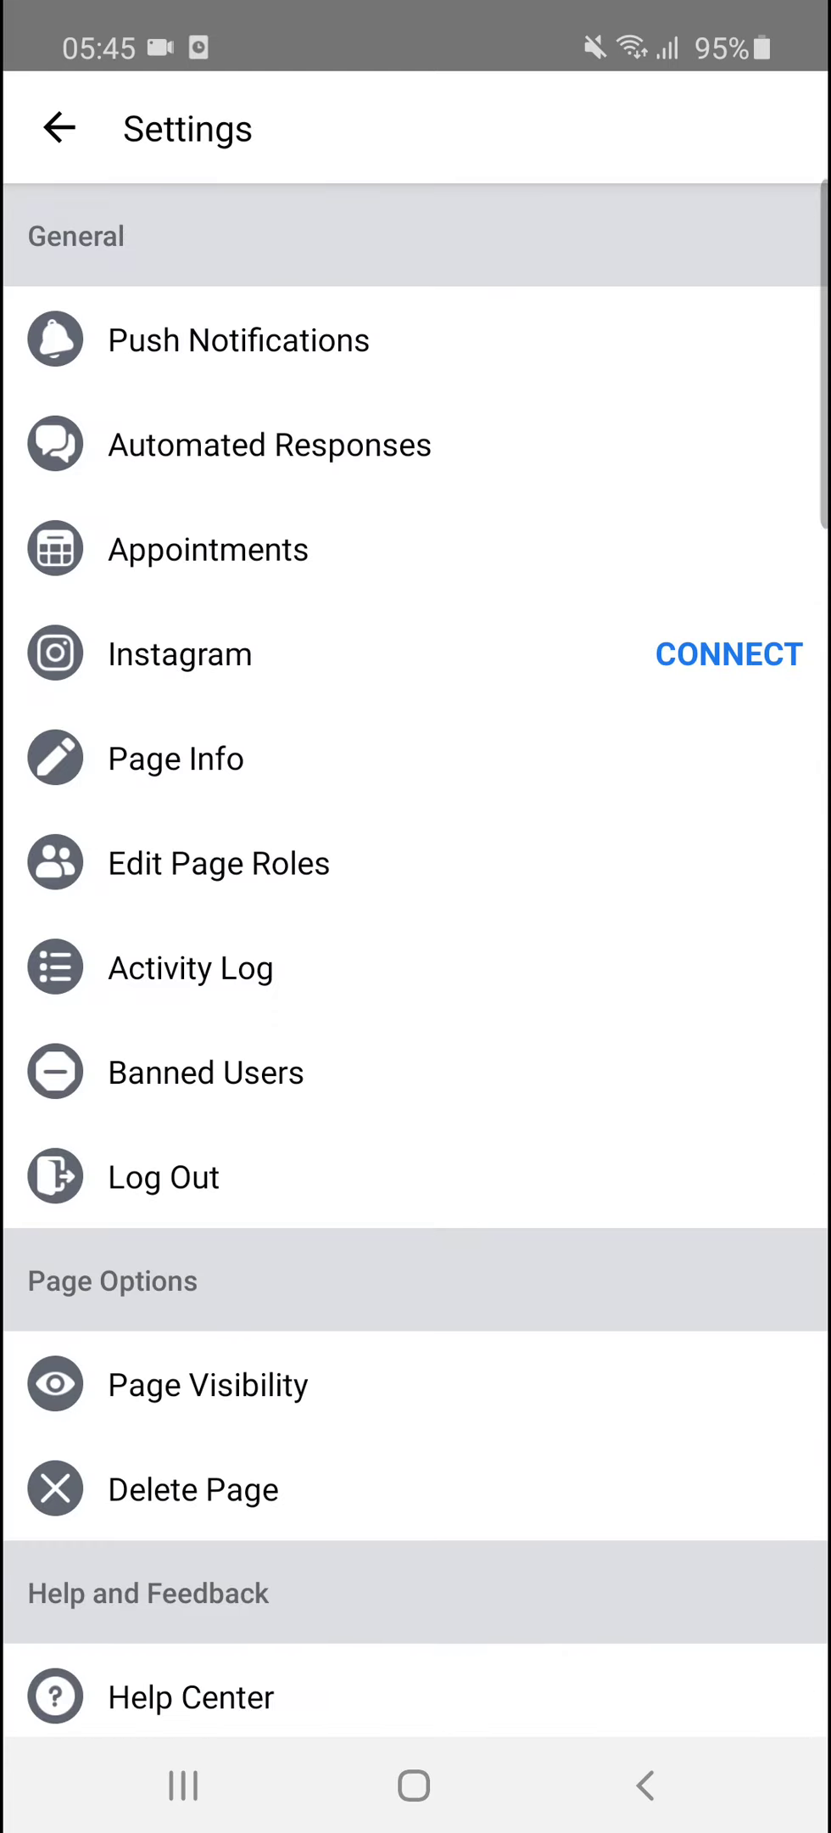
pyautogui.click(175, 758)
pyautogui.scroll(-3, 416, 933)
pyautogui.click(59, 128)
pyautogui.scroll(-3, 416, 933)
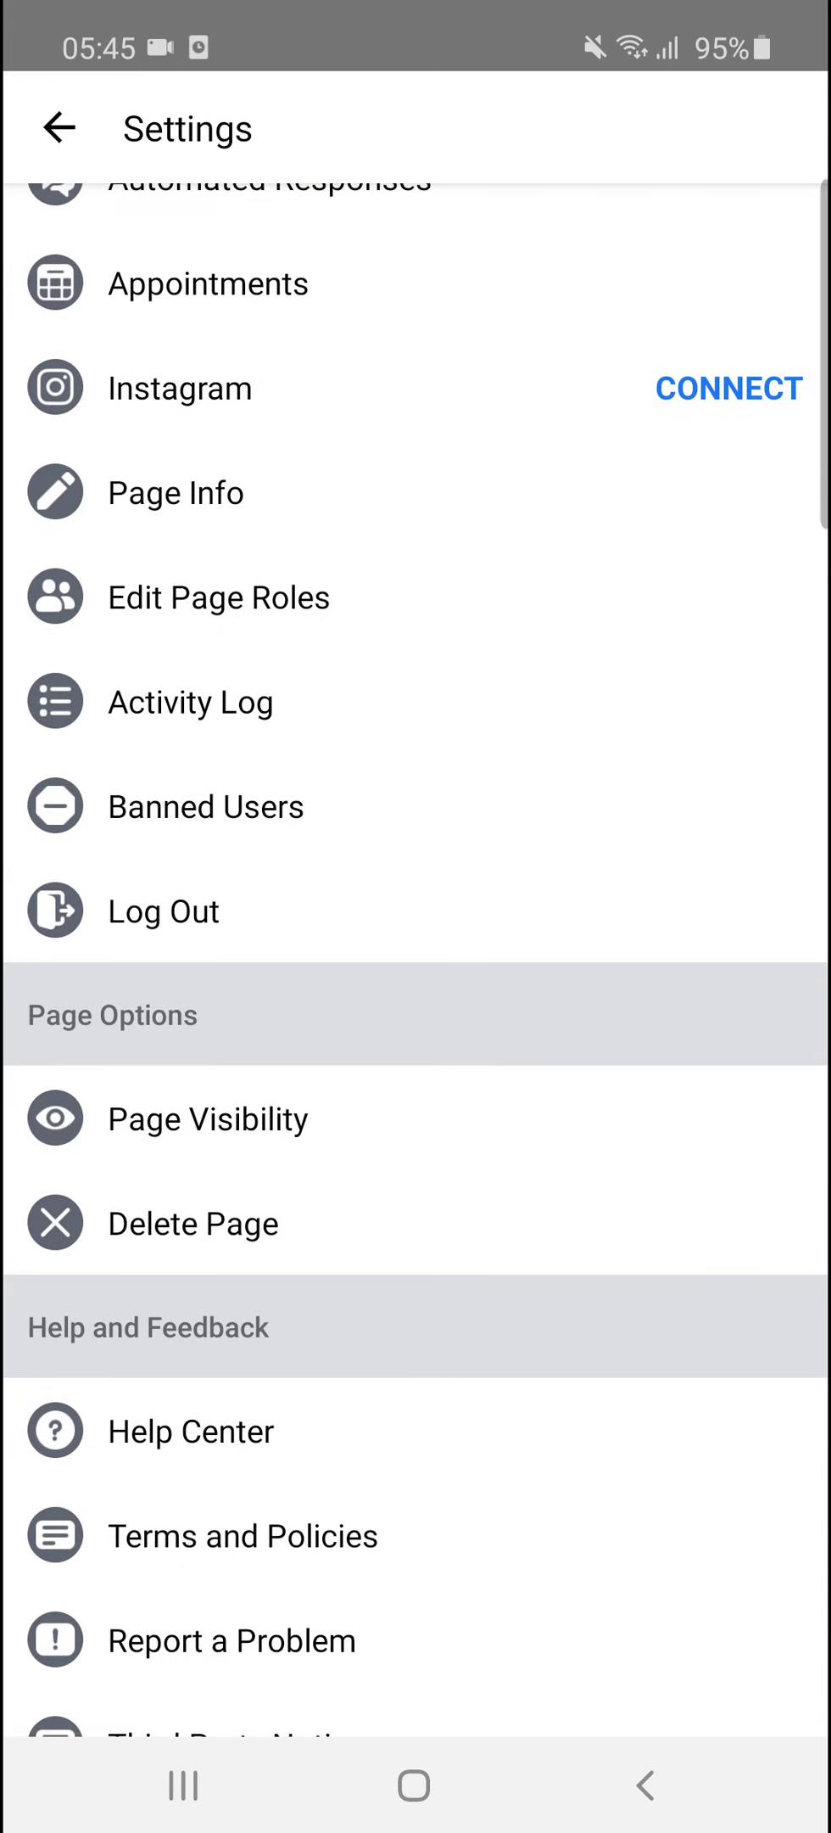
pyautogui.scroll(-1, 416, 959)
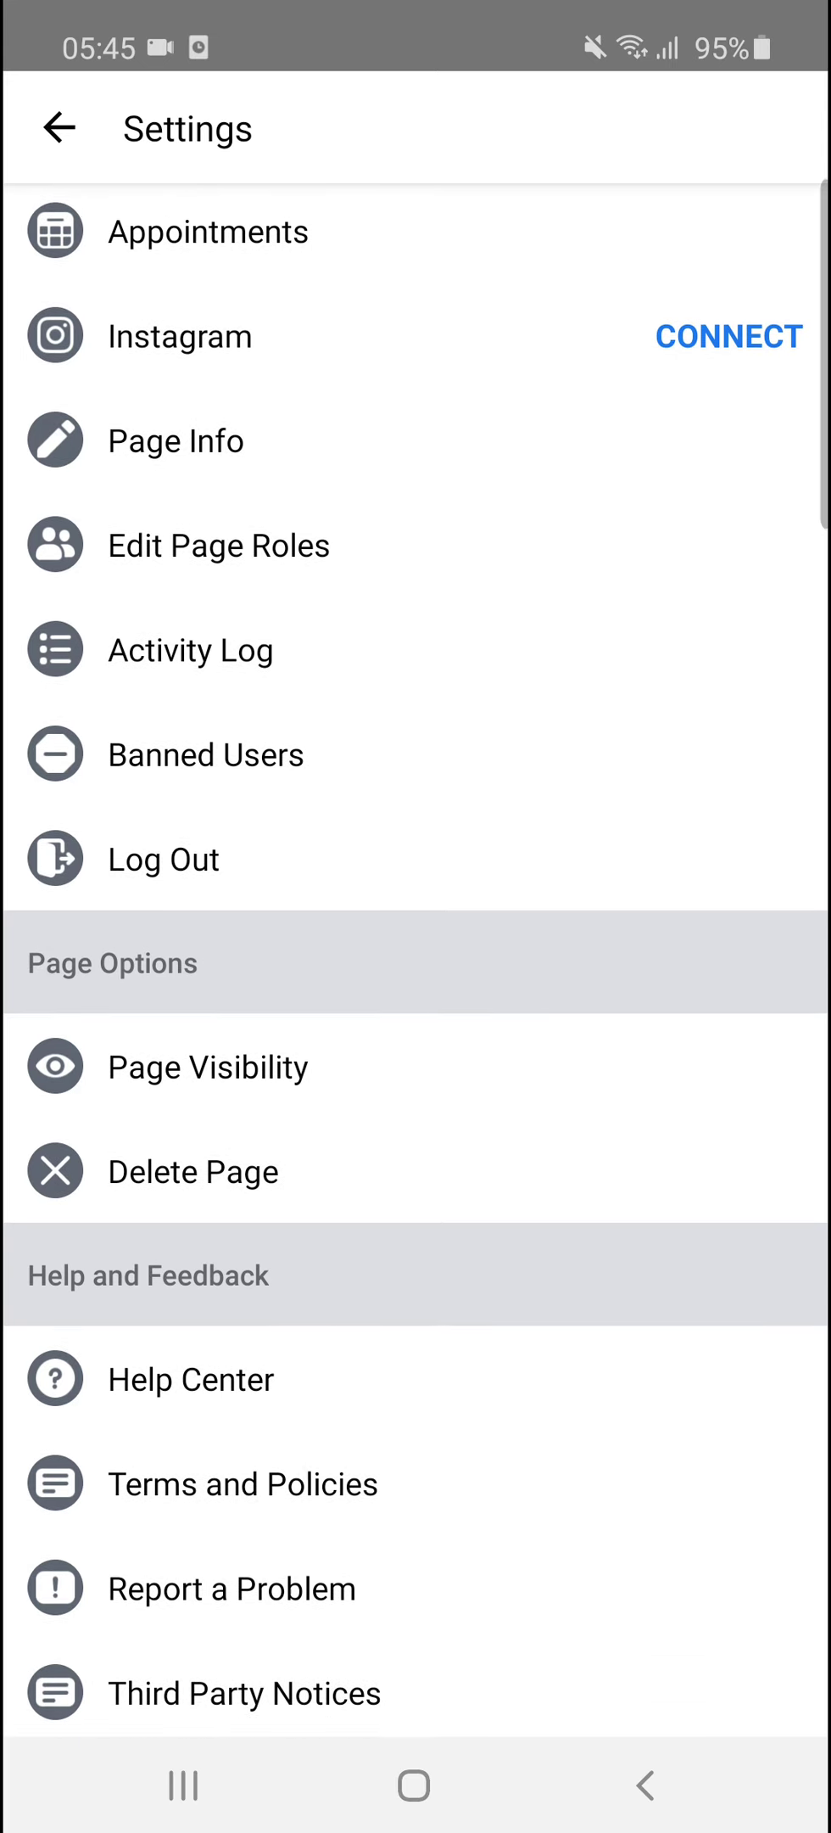
pyautogui.scroll(4, 416, 933)
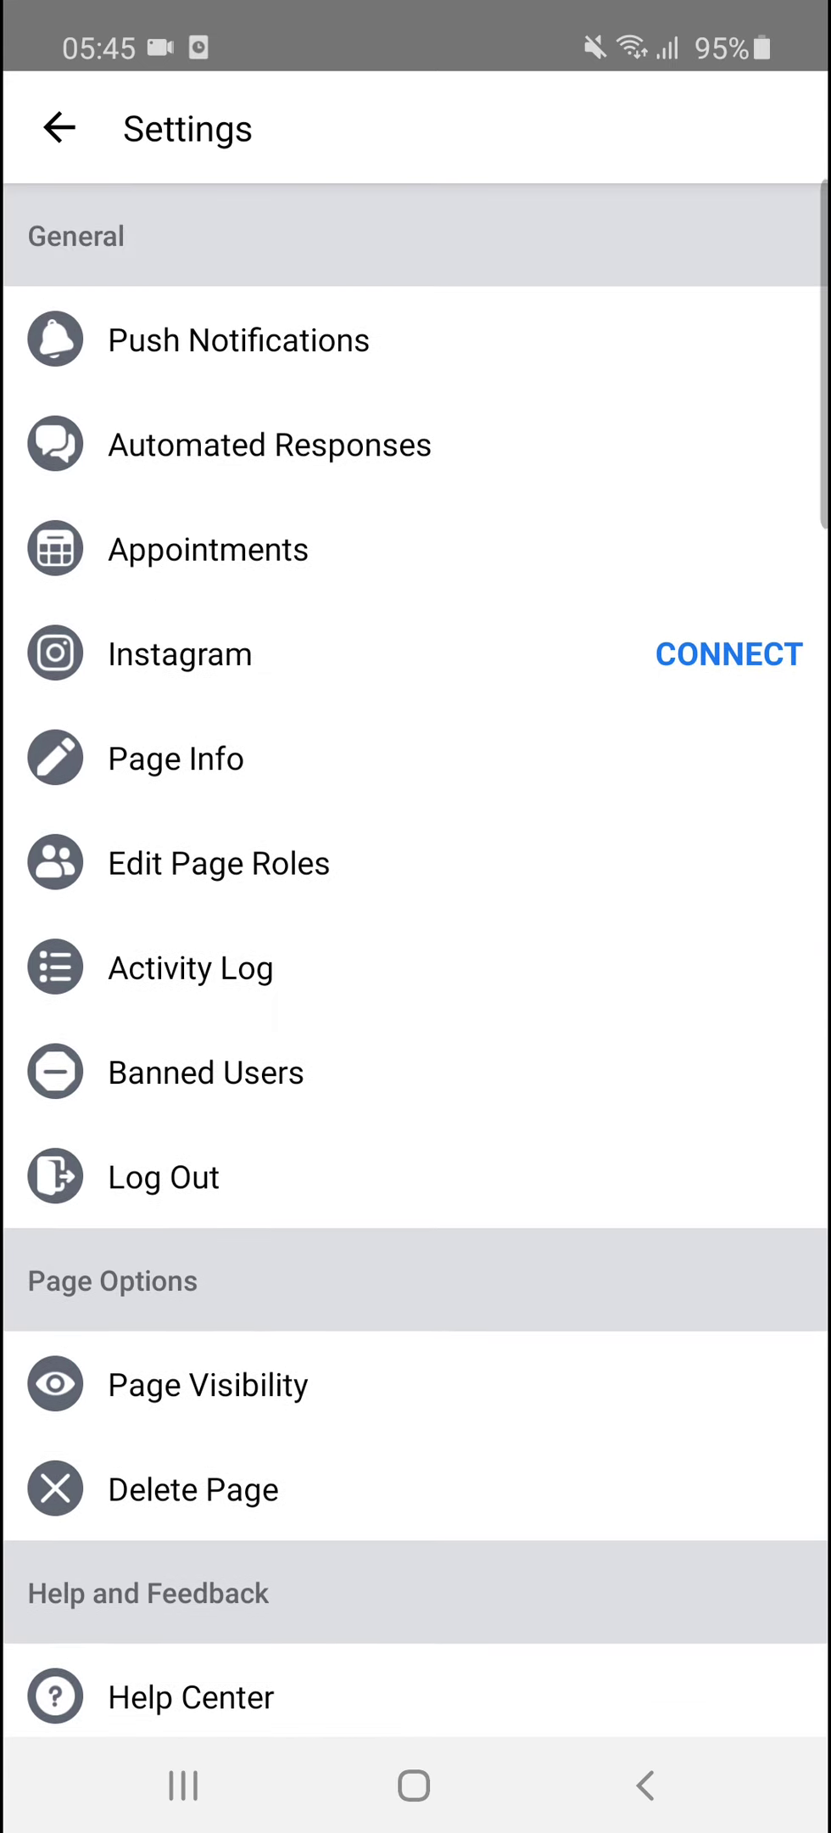
pyautogui.click(60, 127)
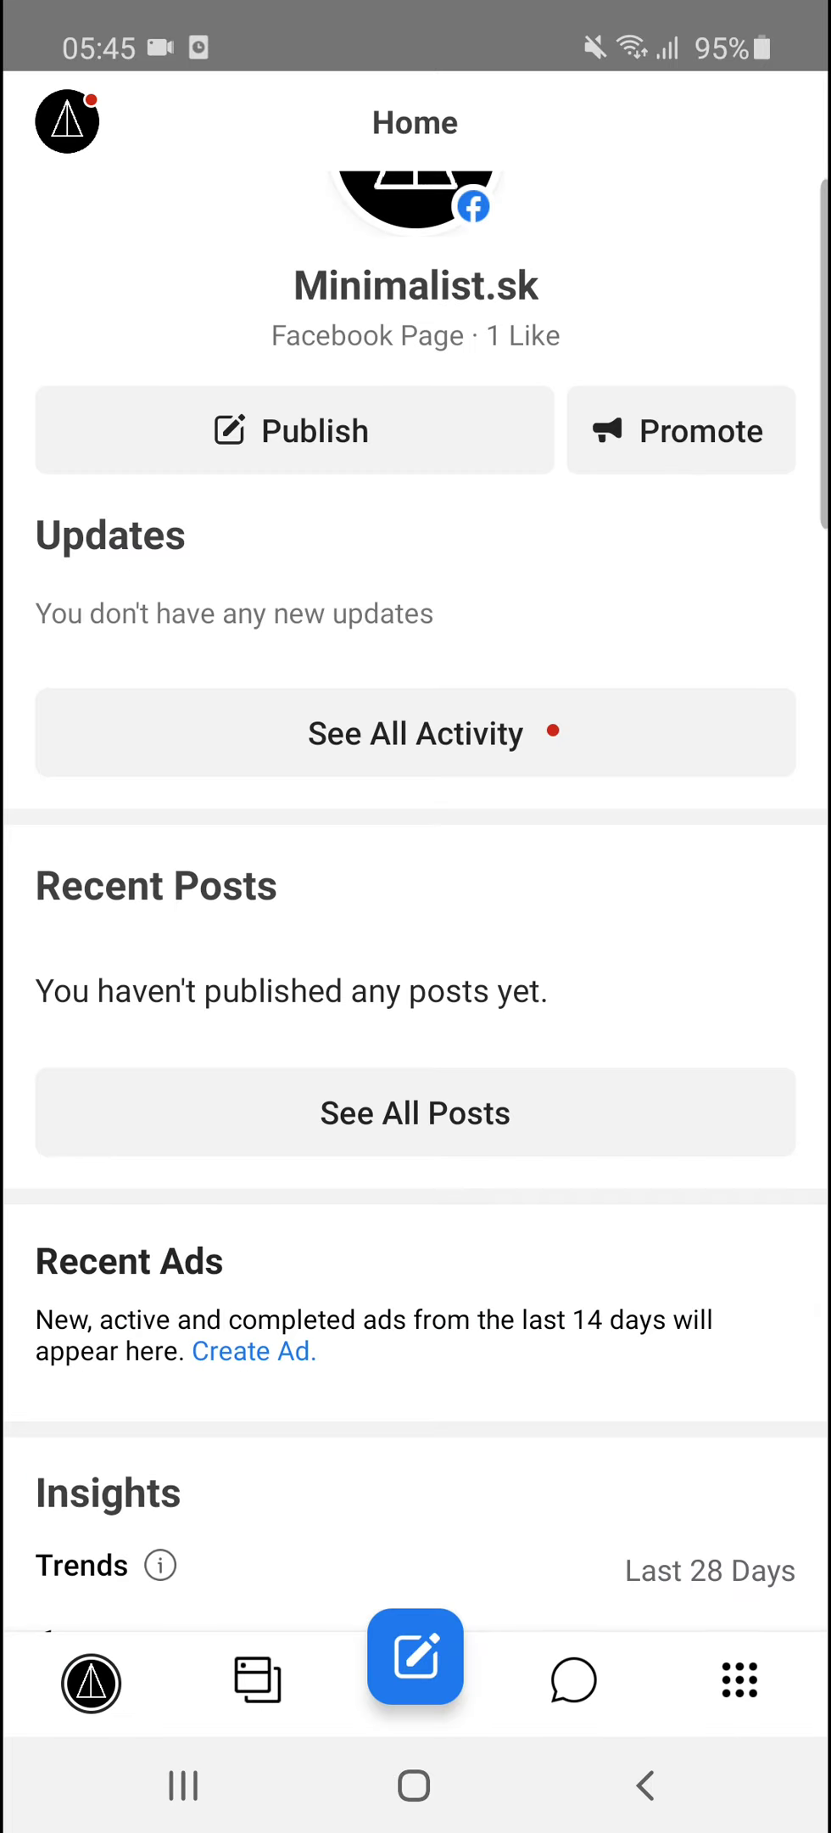
pyautogui.scroll(5, 416, 849)
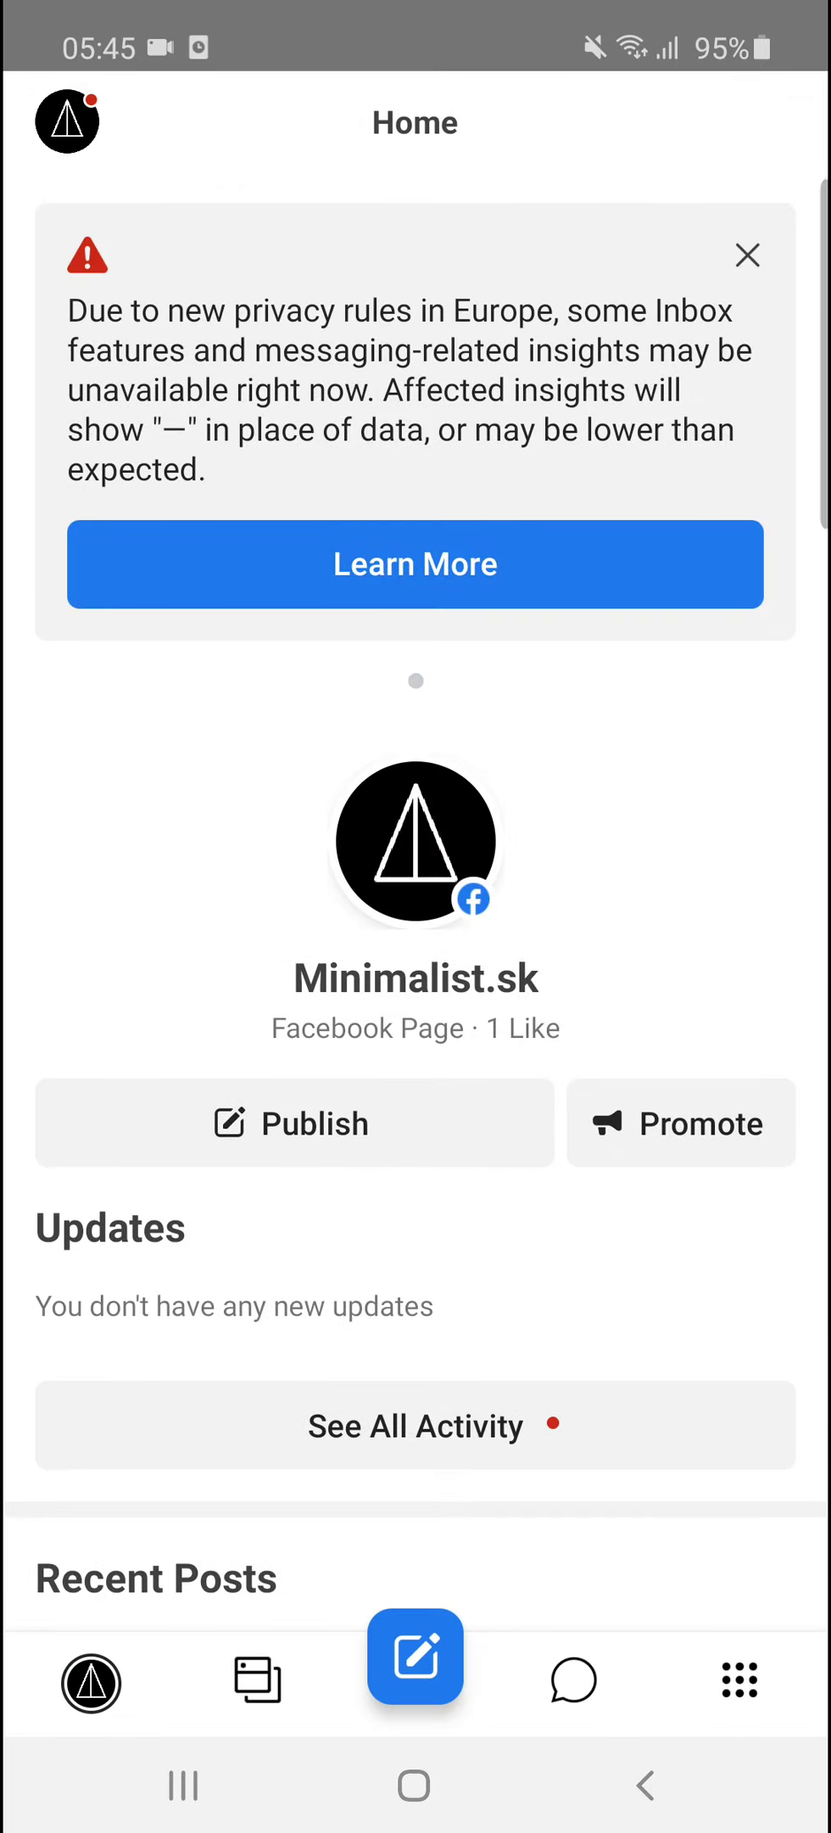
pyautogui.click(573, 1680)
pyautogui.click(90, 1683)
# Back in Facebook, check the Youtube group Page's Community settings and return to the Page
pyautogui.click(415, 1786)
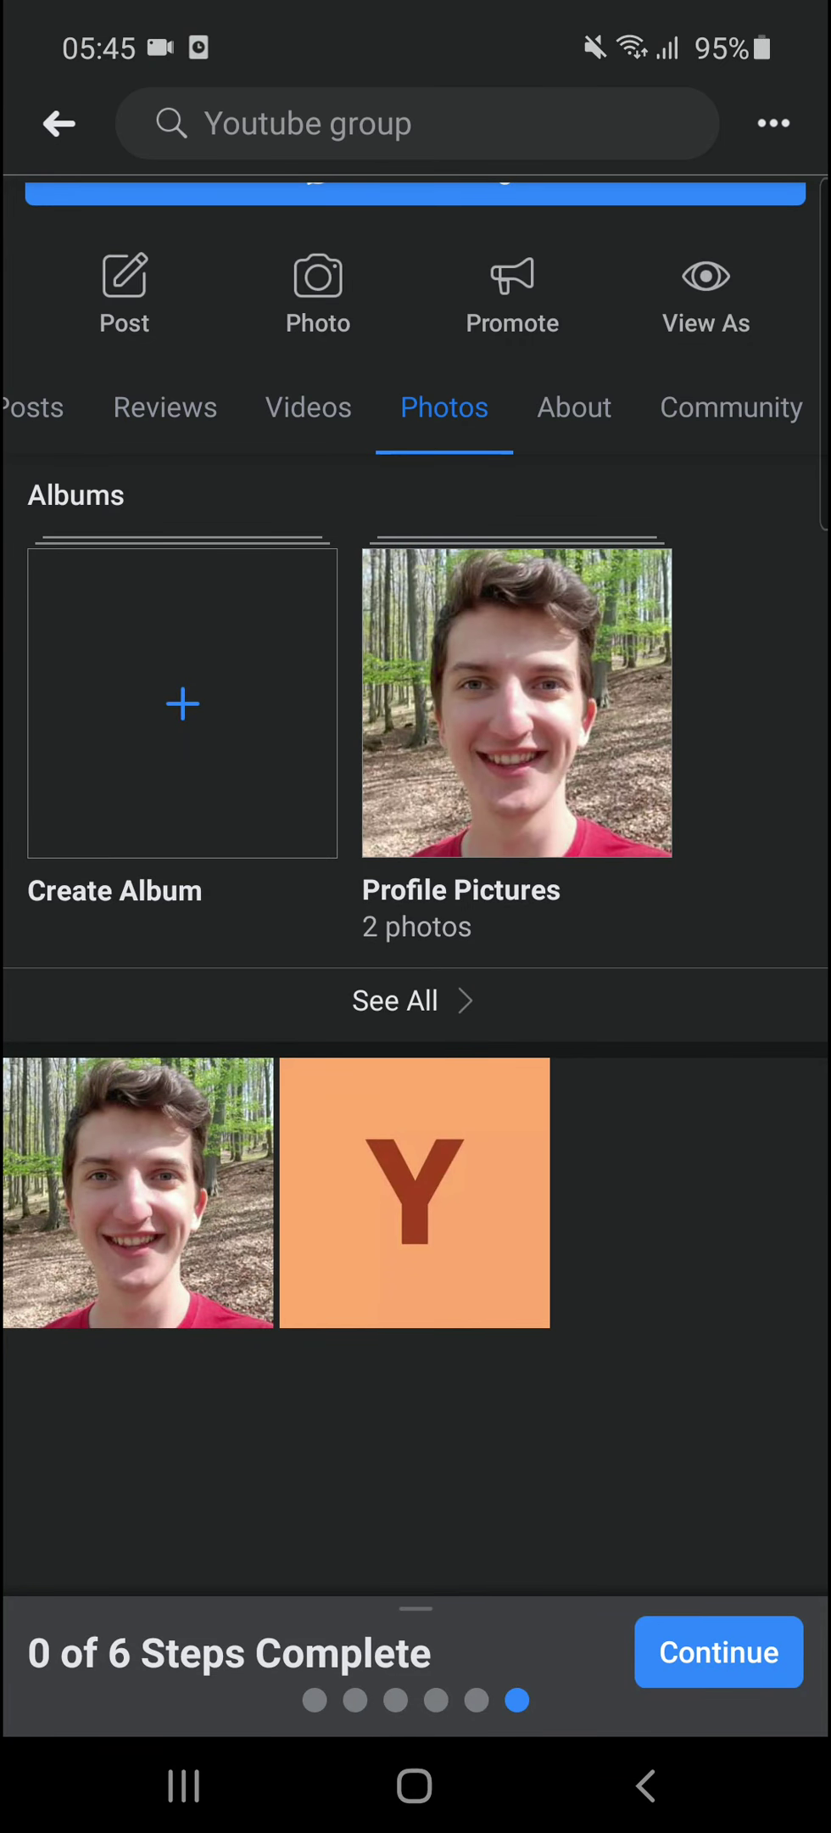
pyautogui.scroll(5, 415, 849)
pyautogui.scroll(-2, 416, 1094)
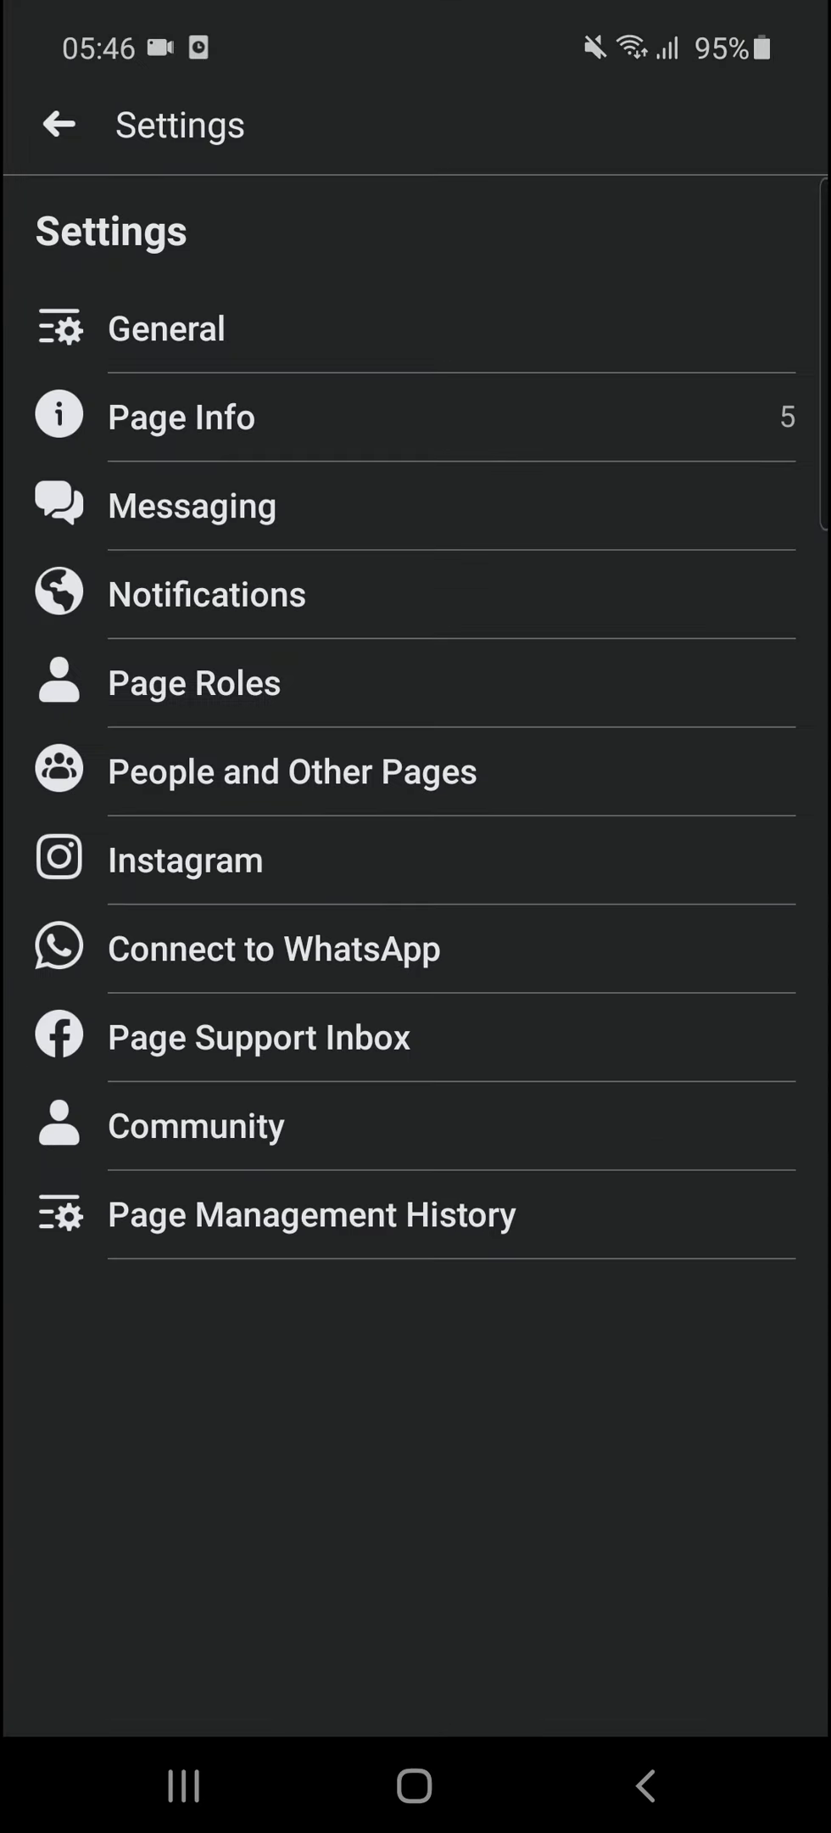
pyautogui.click(196, 1125)
pyautogui.click(59, 124)
pyautogui.click(59, 124)
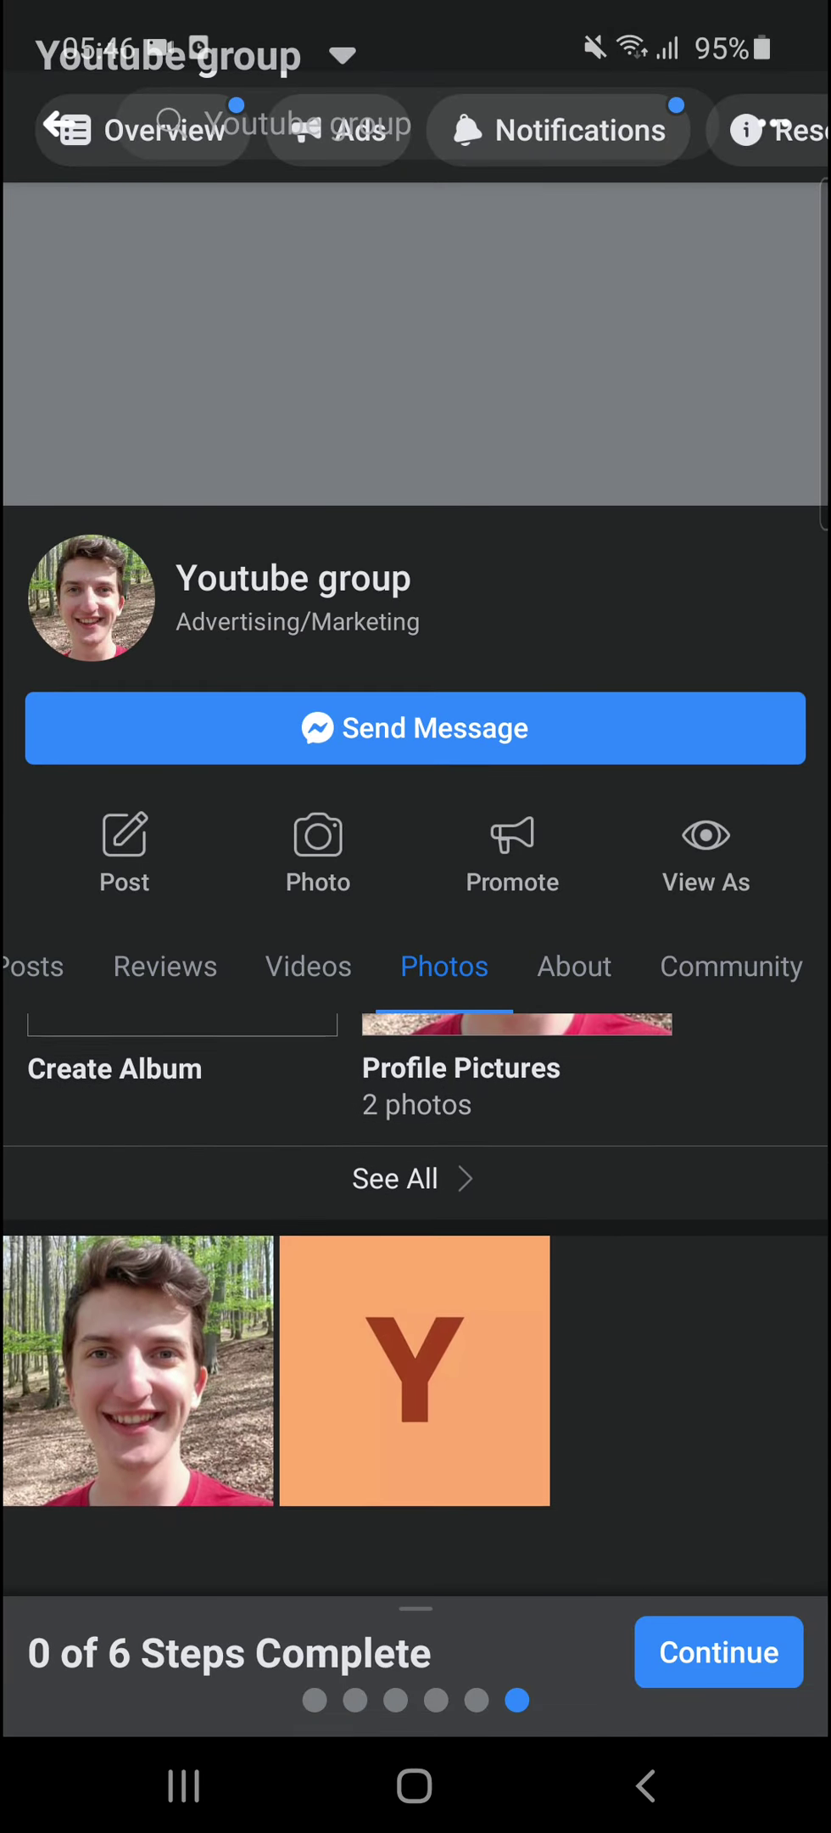
# View the Page's About section with its blank hours, phone, email and website fields
pyautogui.click(574, 967)
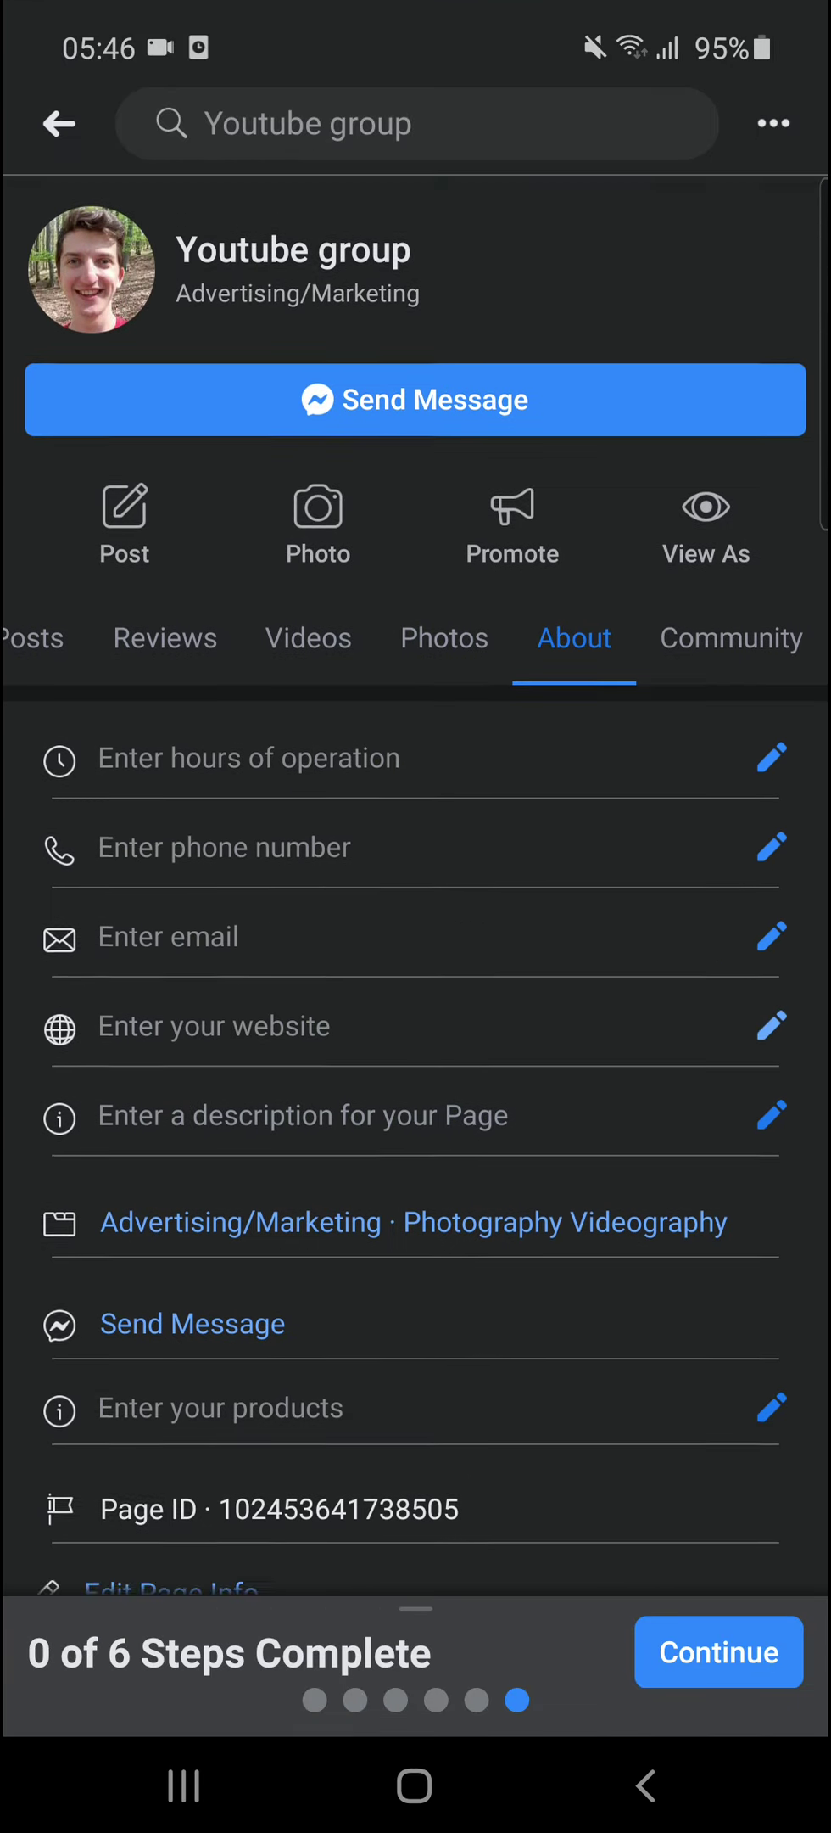
pyautogui.scroll(-5, 415, 933)
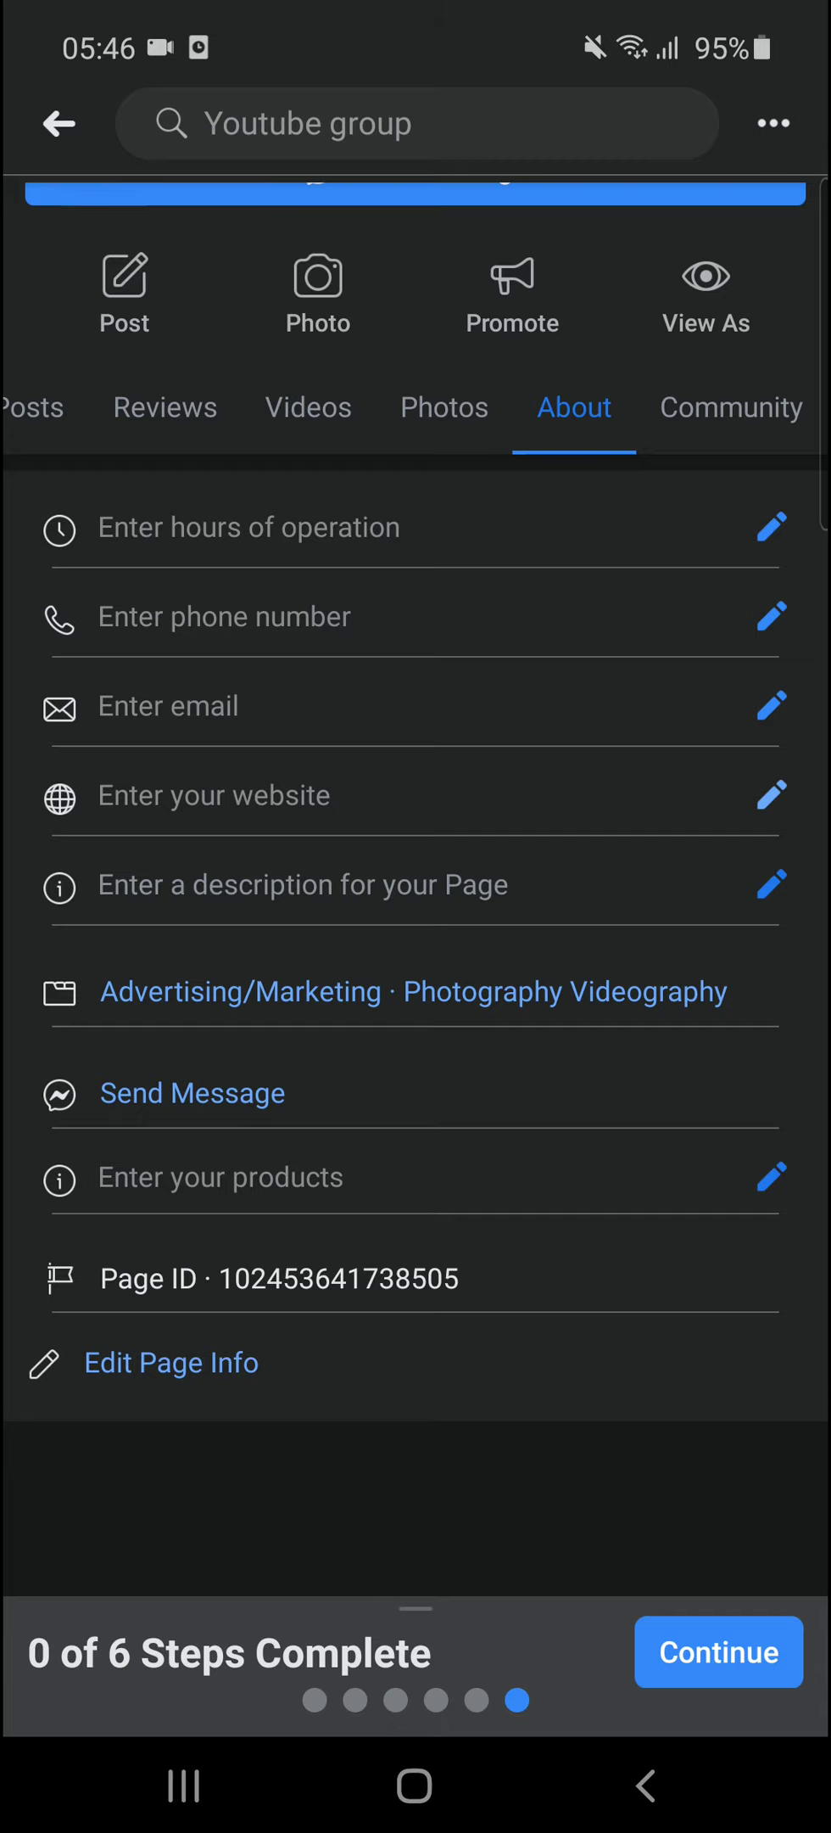
pyautogui.scroll(8, 416, 848)
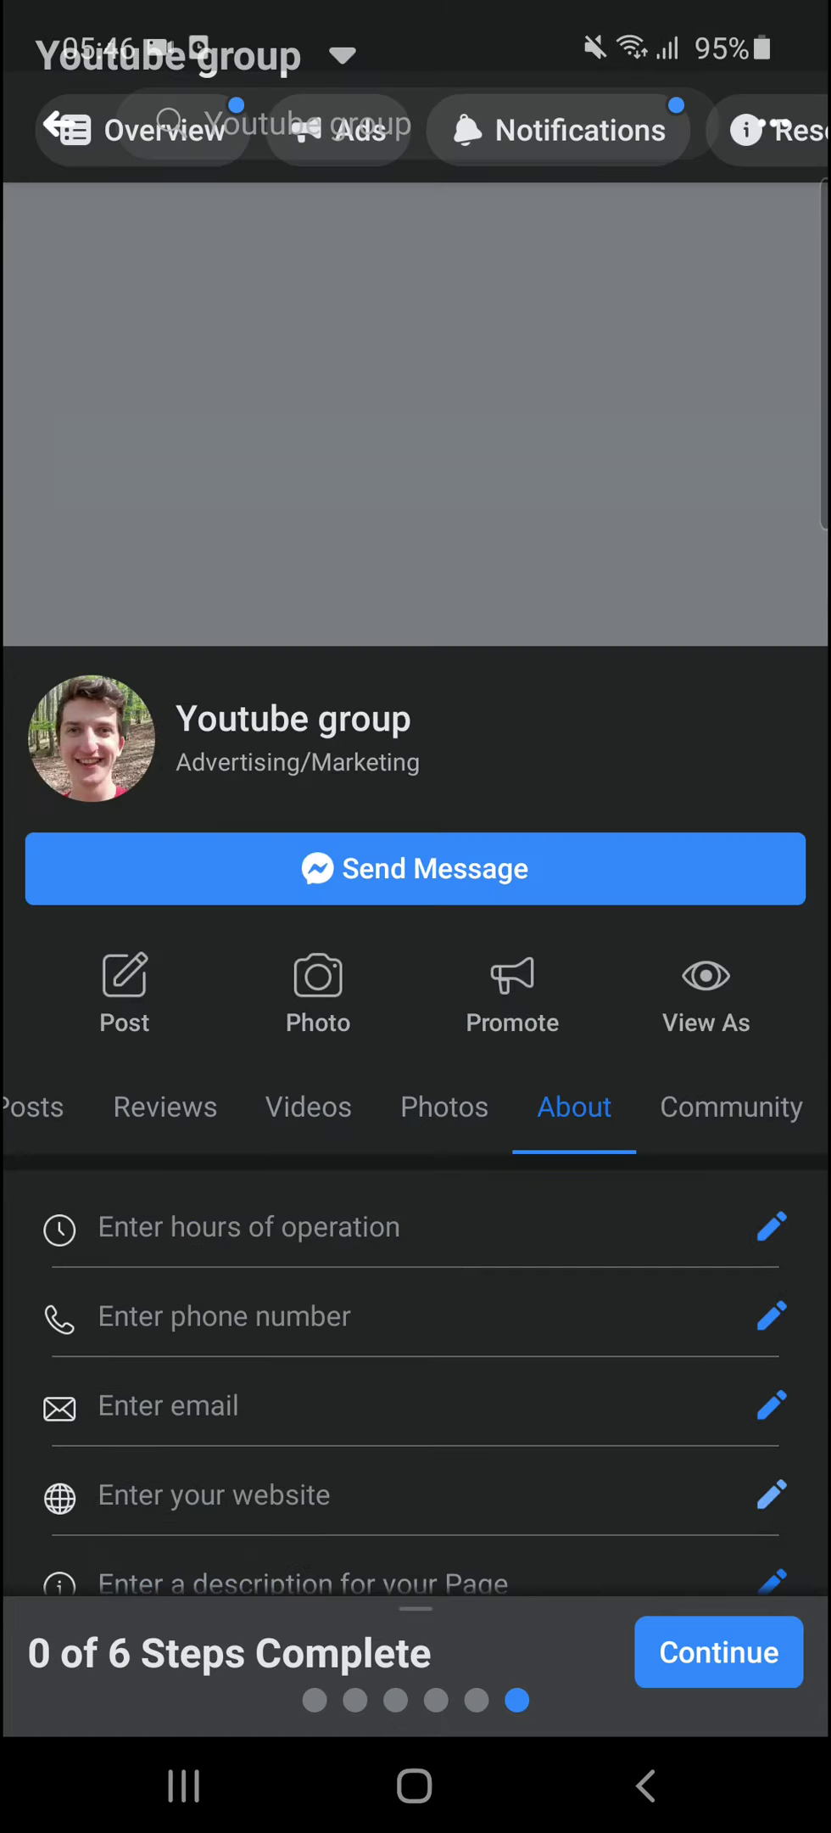
# Back out of the Youtube group Page through the Pages list and Menu to the Groups feed
pyautogui.click(51, 126)
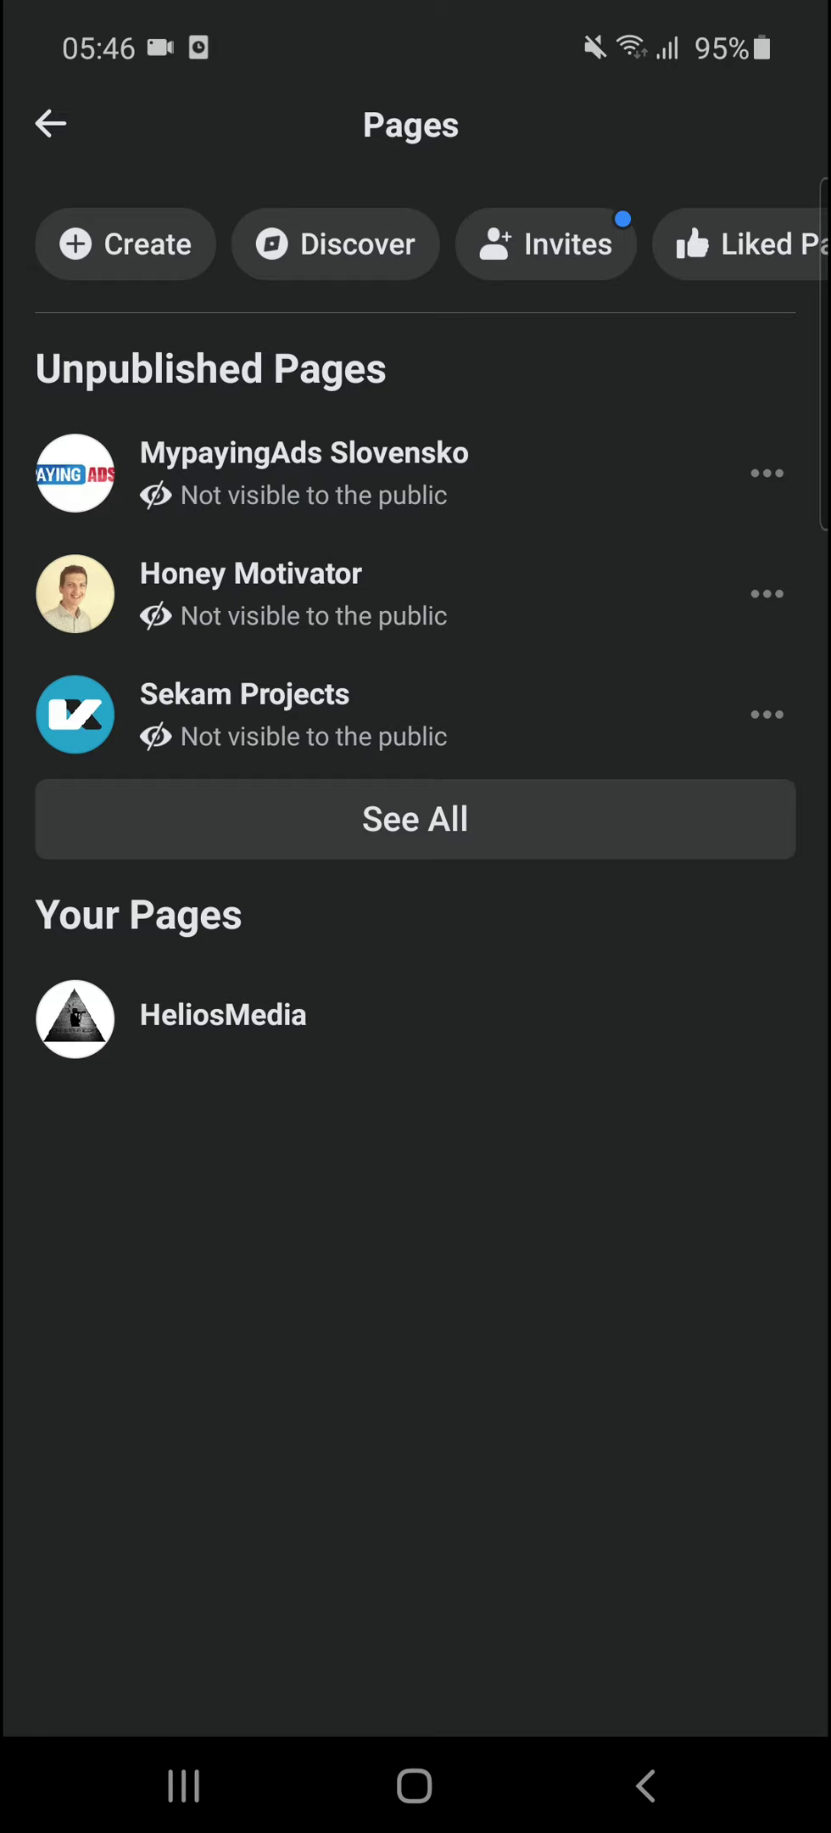
pyautogui.click(51, 126)
pyautogui.click(209, 119)
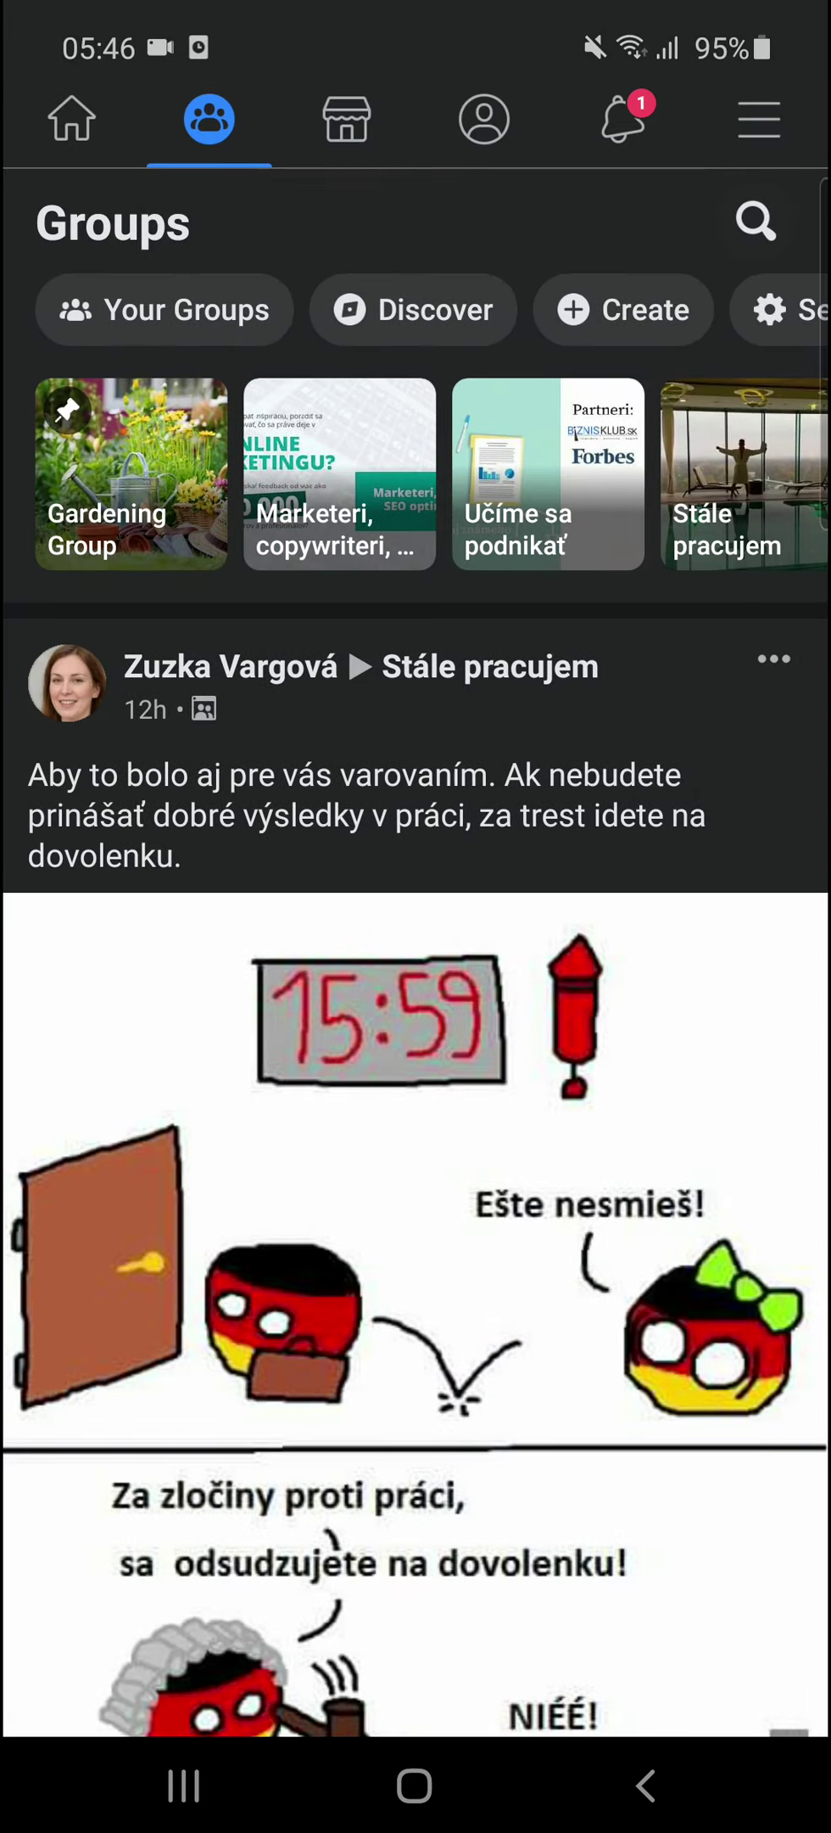